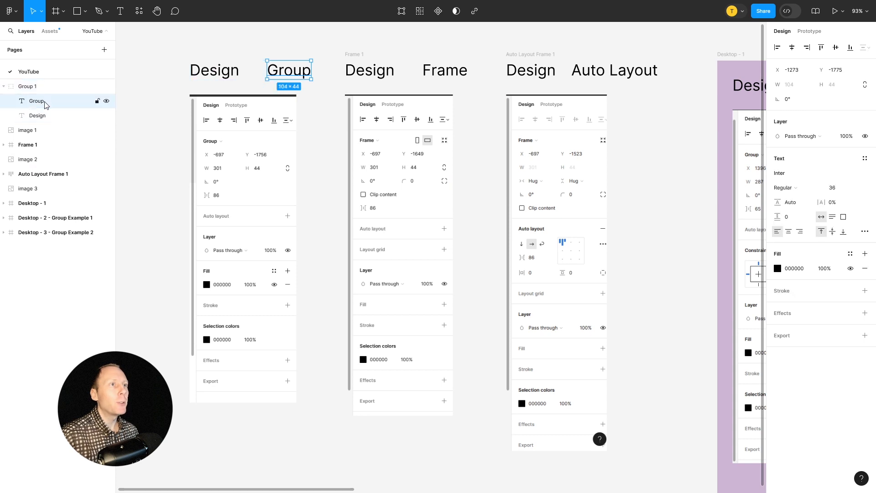
# Examine the Group and Design text layers inside Group 1 and collapse the group in the layer hierarchy.
pyautogui.click(40, 117)
pyautogui.click(36, 105)
pyautogui.click(37, 117)
pyautogui.click(37, 107)
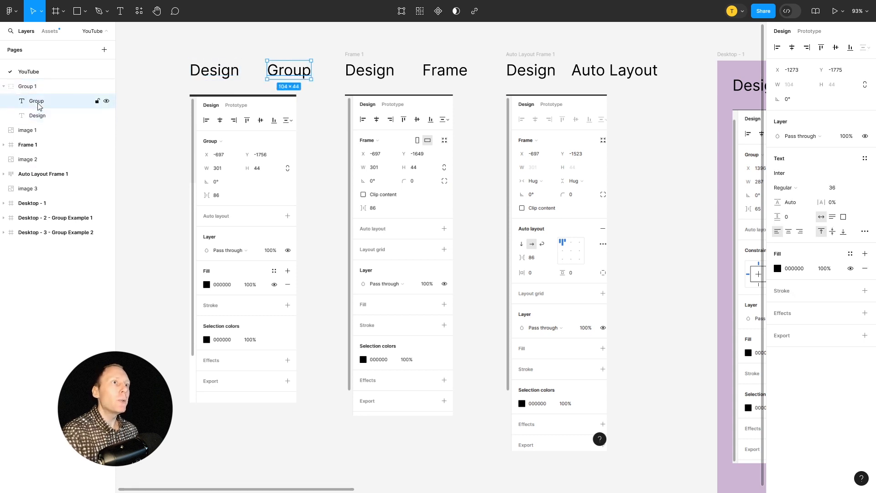
pyautogui.click(37, 115)
pyautogui.click(13, 86)
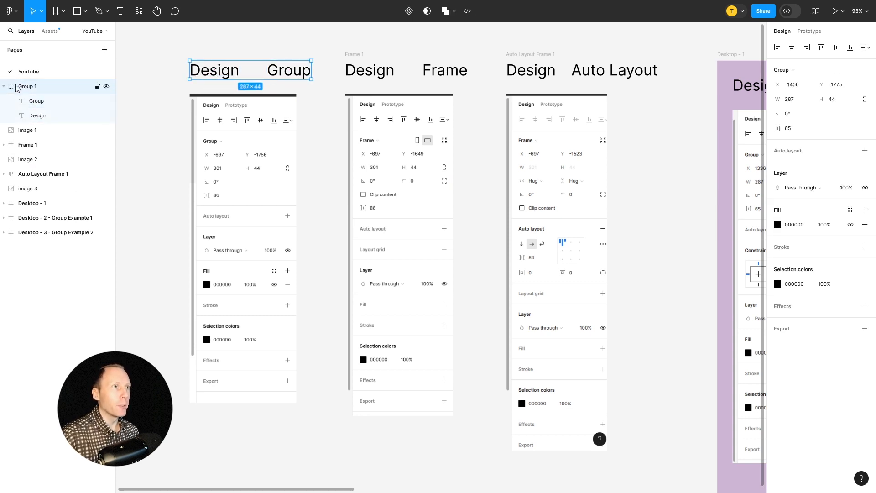
pyautogui.click(3, 86)
# Expand Frame 1 and examine its Frame and Design text layers.
pyautogui.click(356, 55)
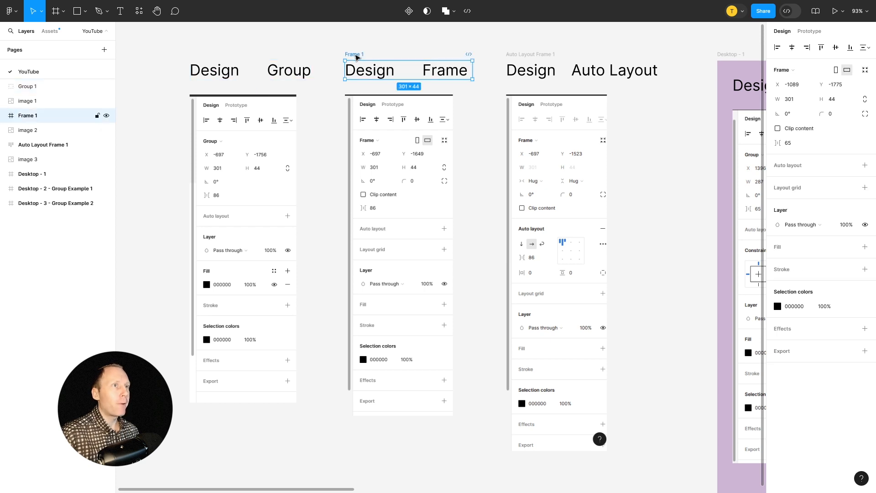
pyautogui.click(3, 116)
pyautogui.click(32, 131)
pyautogui.click(33, 145)
pyautogui.click(35, 132)
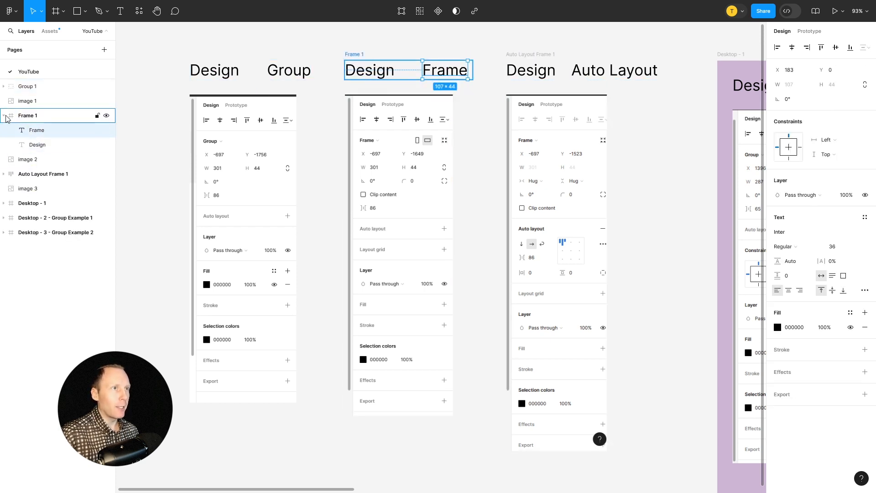
# Compare the design properties of Auto Layout Frame 1, Group 1 and Frame 1 by selecting each one.
pyautogui.click(529, 54)
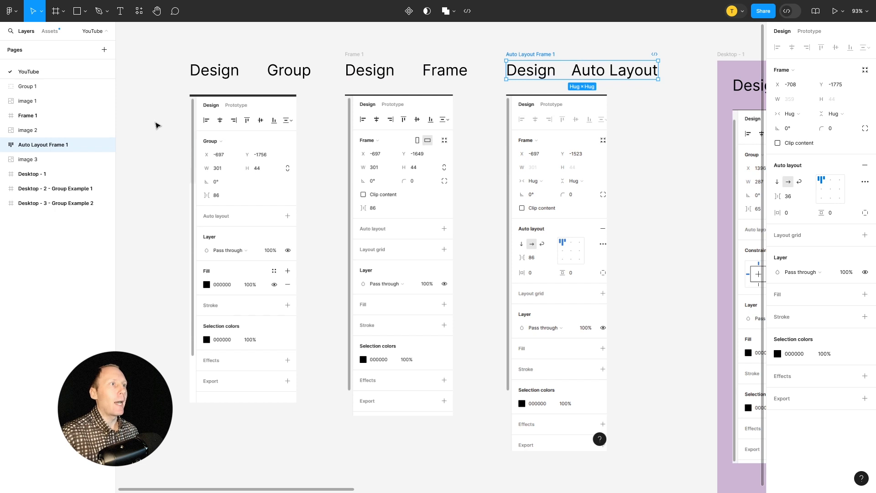
pyautogui.click(163, 155)
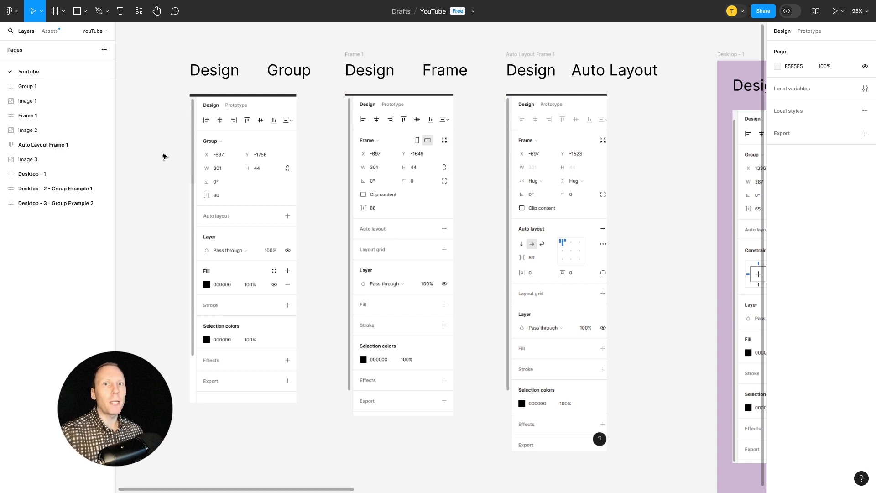
pyautogui.click(224, 74)
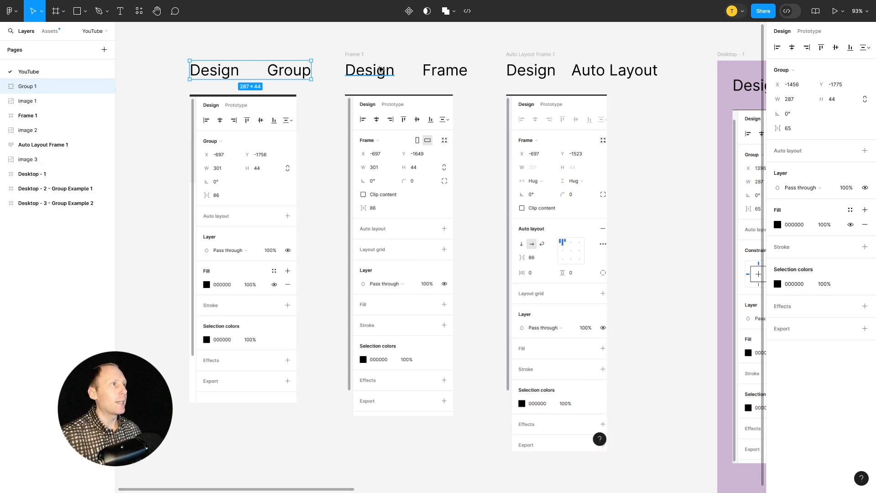
pyautogui.click(359, 55)
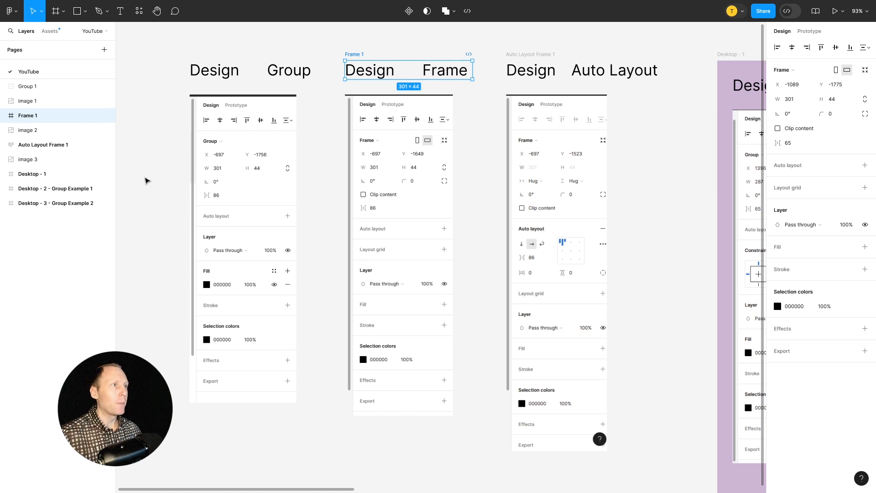
pyautogui.click(153, 164)
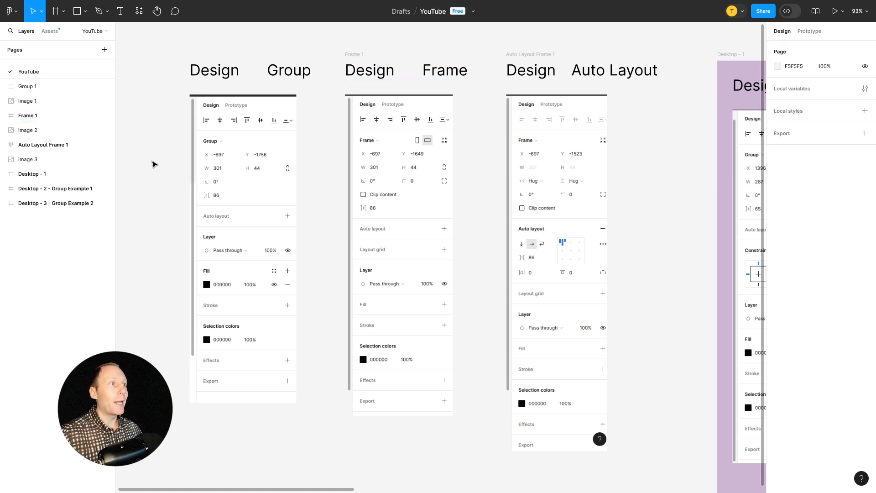
pyautogui.click(219, 73)
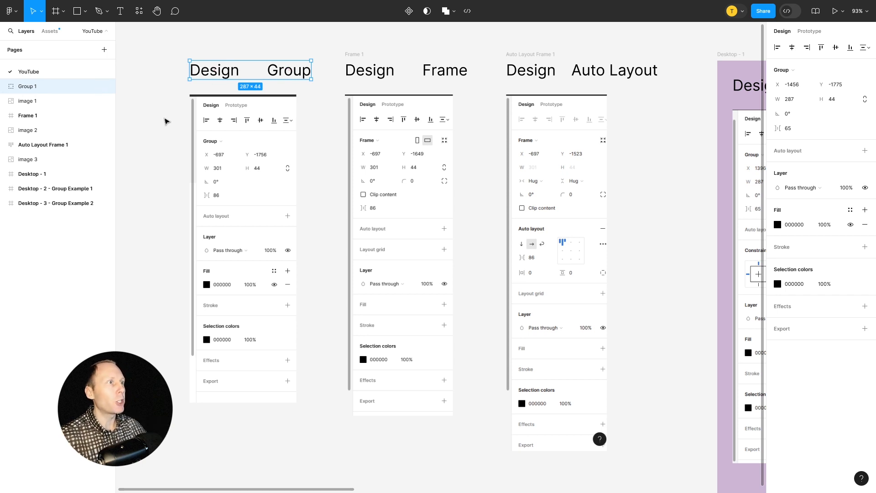
# Compare the property screenshots placed under the Group, Frame and Auto Layout headings, and clear the selection.
pyautogui.click(272, 121)
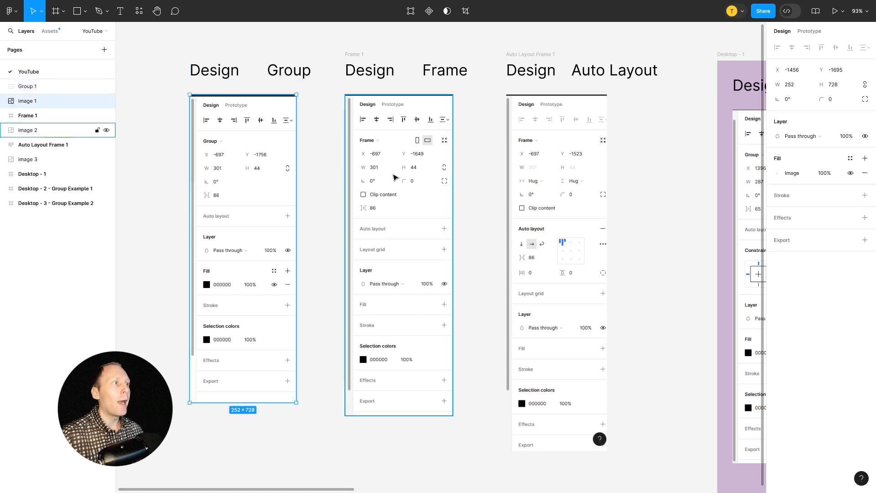
pyautogui.click(390, 148)
pyautogui.click(576, 170)
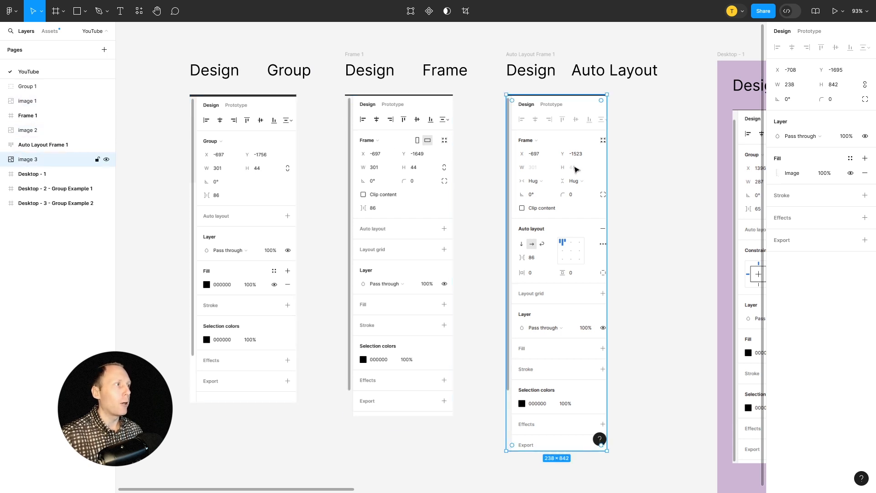
pyautogui.click(418, 153)
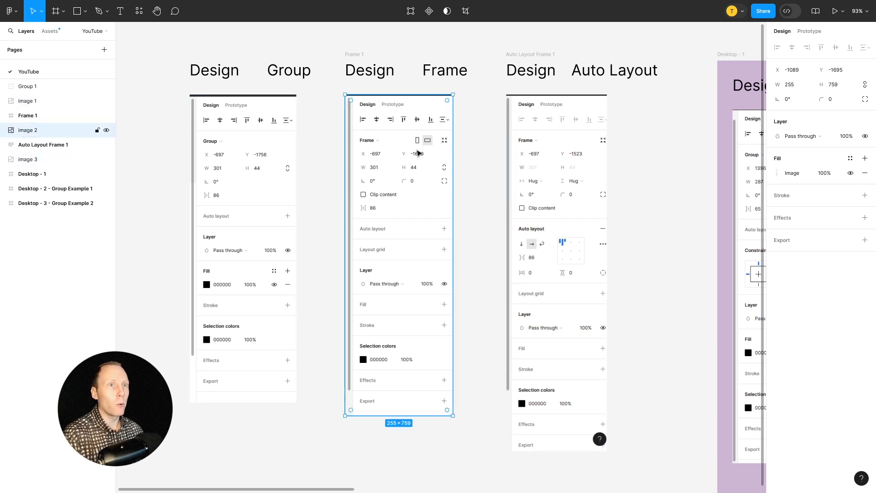
pyautogui.click(231, 188)
pyautogui.click(365, 163)
pyautogui.click(242, 157)
pyautogui.click(164, 145)
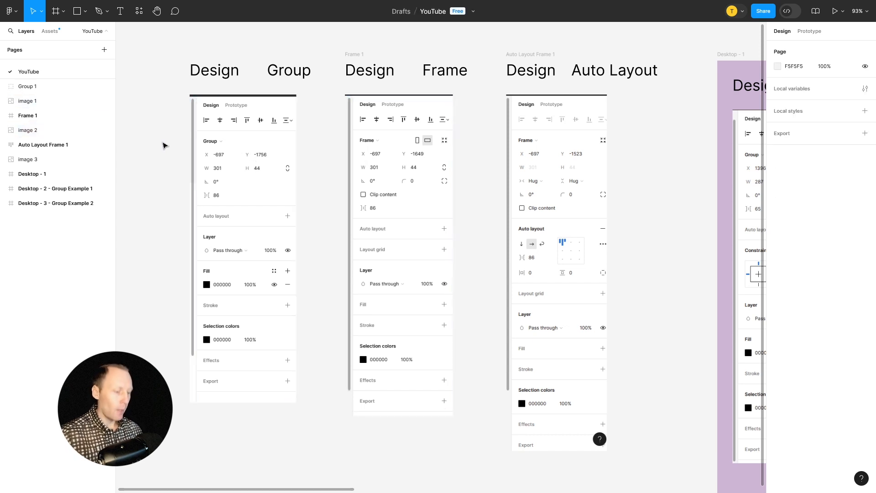
# With the Pencil tool, mark the alignment controls and the position and size fields in red on the group and frame screenshots.
pyautogui.hotkey('shift', 'p')
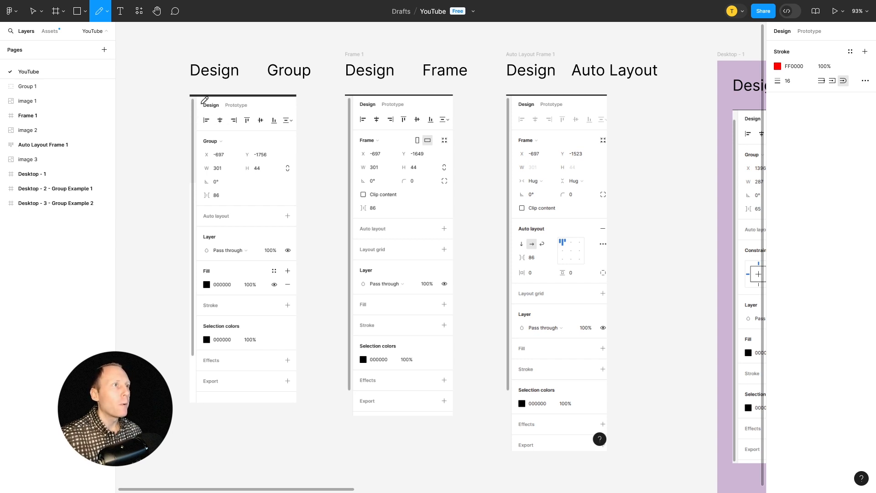
pyautogui.moveTo(201, 101)
pyautogui.mouseDown()
pyautogui.moveTo(204, 120)
pyautogui.moveTo(284, 122)
pyautogui.moveTo(276, 107)
pyautogui.moveTo(201, 112)
pyautogui.mouseUp()
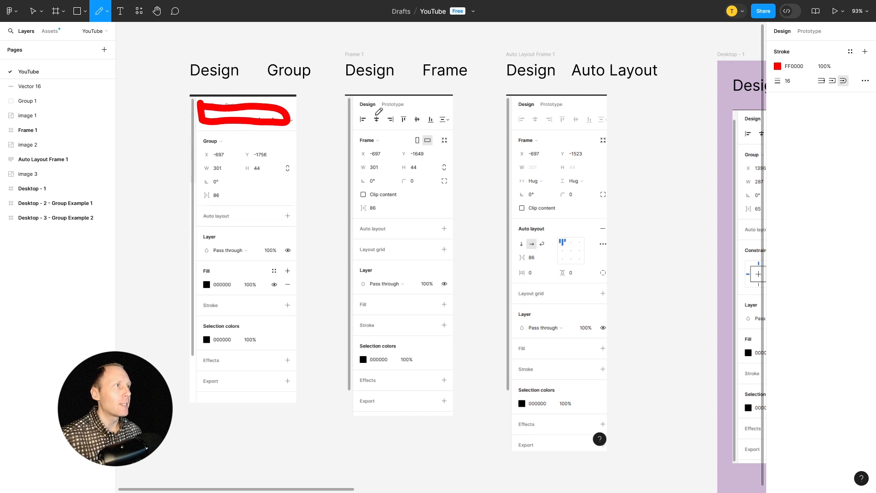
pyautogui.moveTo(359, 100)
pyautogui.mouseDown()
pyautogui.moveTo(365, 120)
pyautogui.moveTo(442, 124)
pyautogui.moveTo(424, 108)
pyautogui.moveTo(359, 109)
pyautogui.mouseUp()
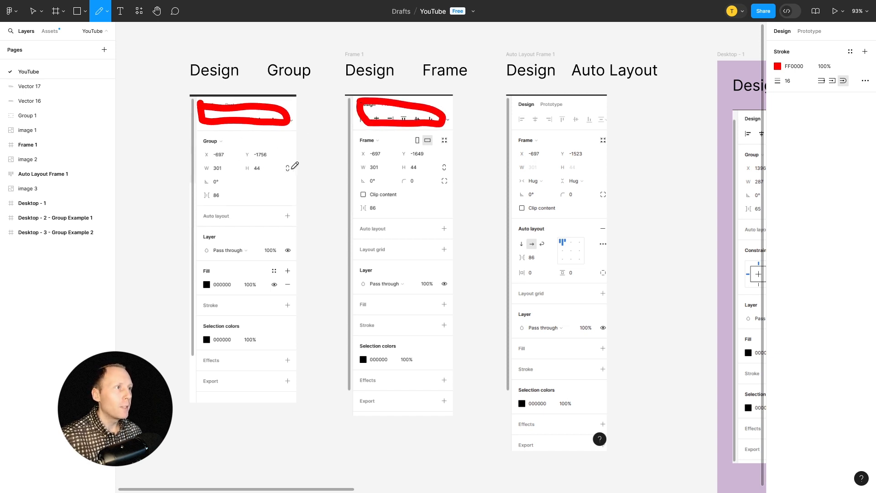
pyautogui.moveTo(290, 168)
pyautogui.mouseDown()
pyautogui.moveTo(226, 164)
pyautogui.moveTo(205, 146)
pyautogui.moveTo(234, 135)
pyautogui.moveTo(272, 144)
pyautogui.moveTo(257, 165)
pyautogui.mouseUp()
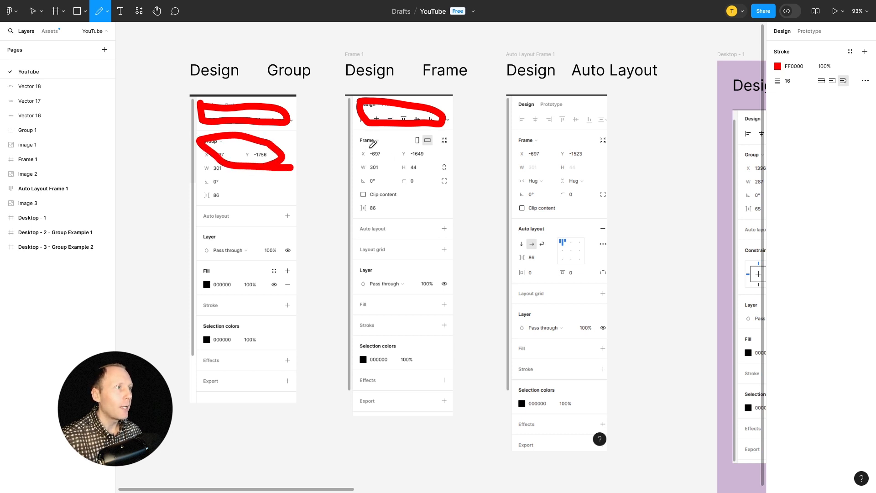
pyautogui.moveTo(366, 138)
pyautogui.mouseDown()
pyautogui.moveTo(377, 167)
pyautogui.moveTo(440, 170)
pyautogui.moveTo(424, 153)
pyautogui.moveTo(368, 145)
pyautogui.mouseUp()
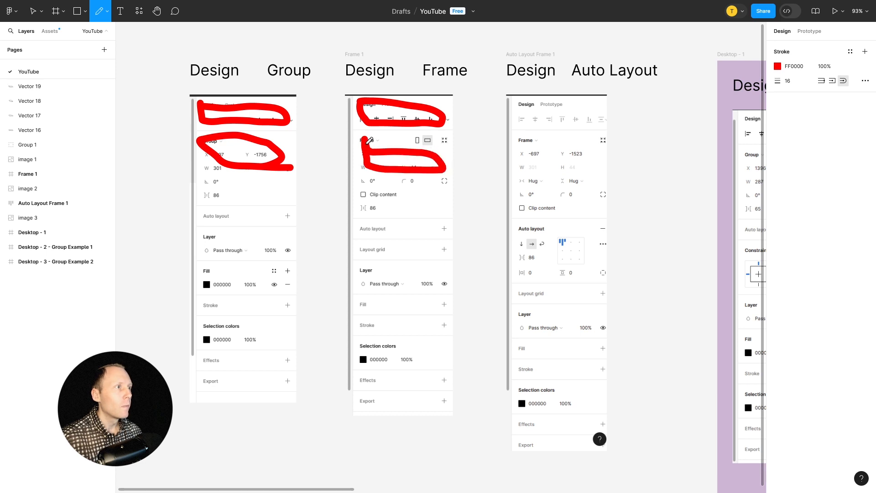
# Strike out the rotation and spacing values on both screenshots, and draw check marks beside the frame's corner radius and Clip content.
pyautogui.moveTo(354, 180); pyautogui.dragTo(386, 181)
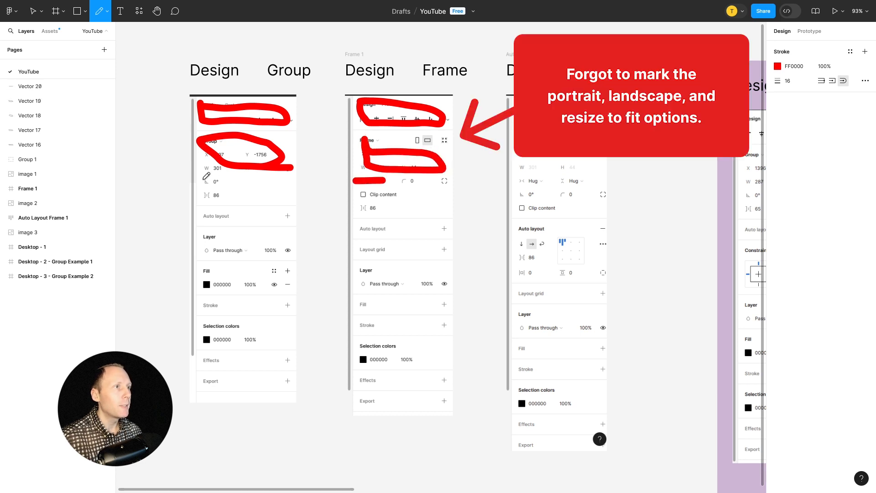
pyautogui.moveTo(199, 180); pyautogui.dragTo(228, 181)
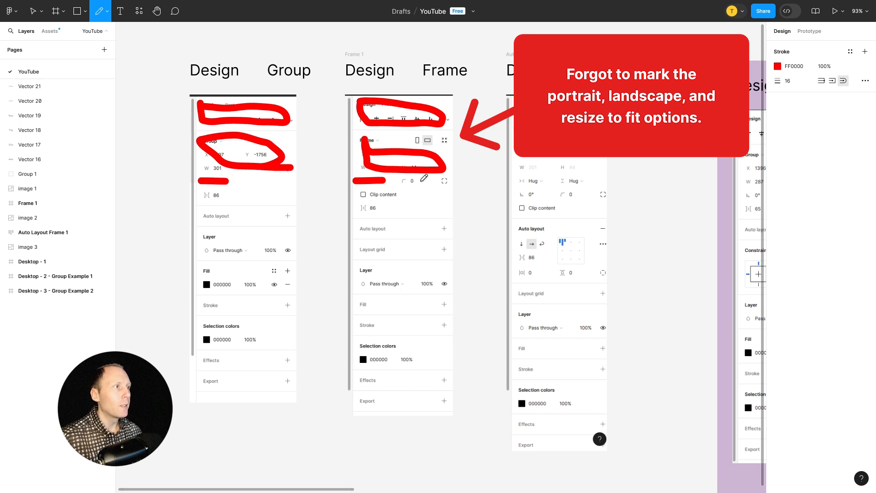
pyautogui.moveTo(422, 181)
pyautogui.mouseDown()
pyautogui.moveTo(427, 187)
pyautogui.moveTo(434, 176)
pyautogui.moveTo(413, 190)
pyautogui.mouseUp()
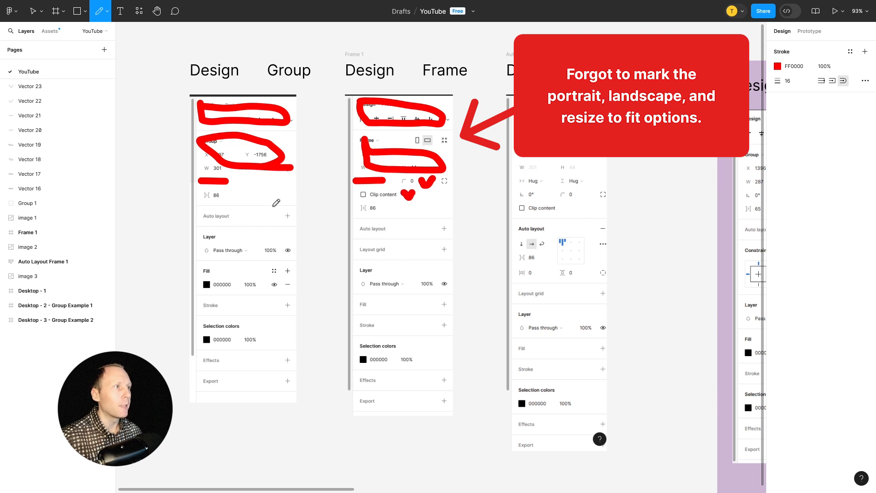
pyautogui.moveTo(199, 196); pyautogui.dragTo(229, 197)
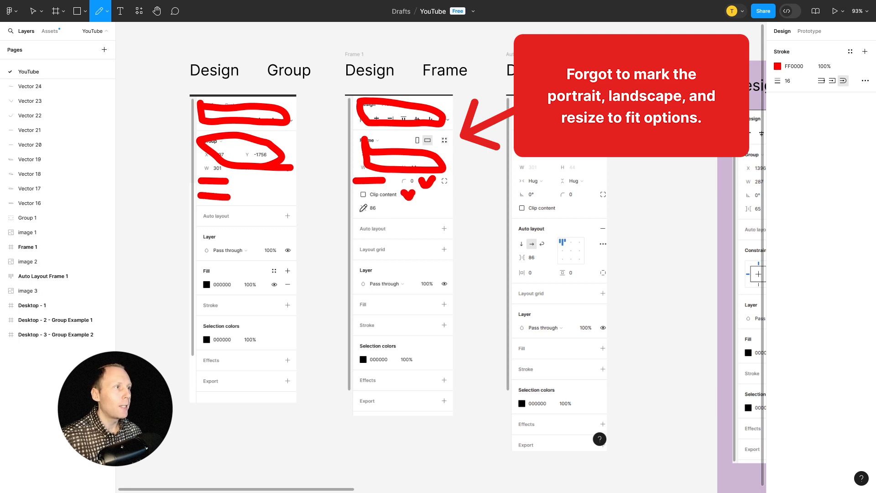
pyautogui.moveTo(358, 208); pyautogui.dragTo(391, 209)
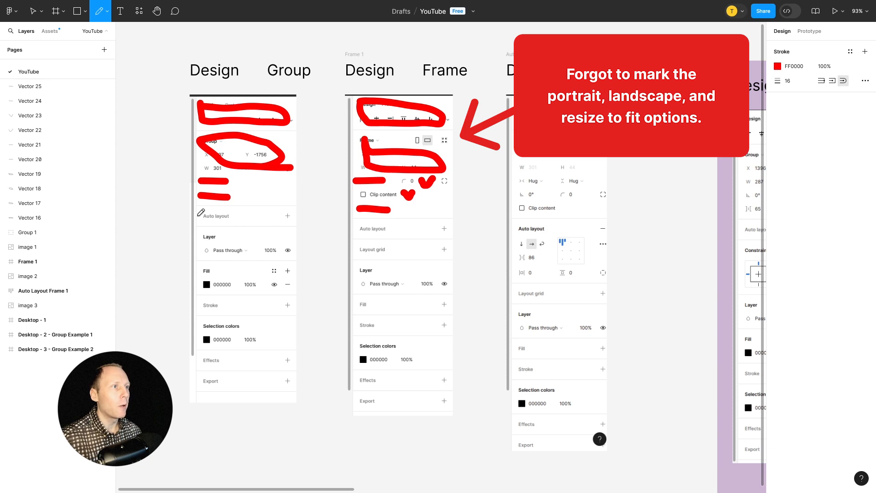
# Mark the shared Auto layout and Layer sections in red on both screenshots, and draw a check mark beside the frame's Layout grid.
pyautogui.moveTo(202, 218); pyautogui.dragTo(288, 218)
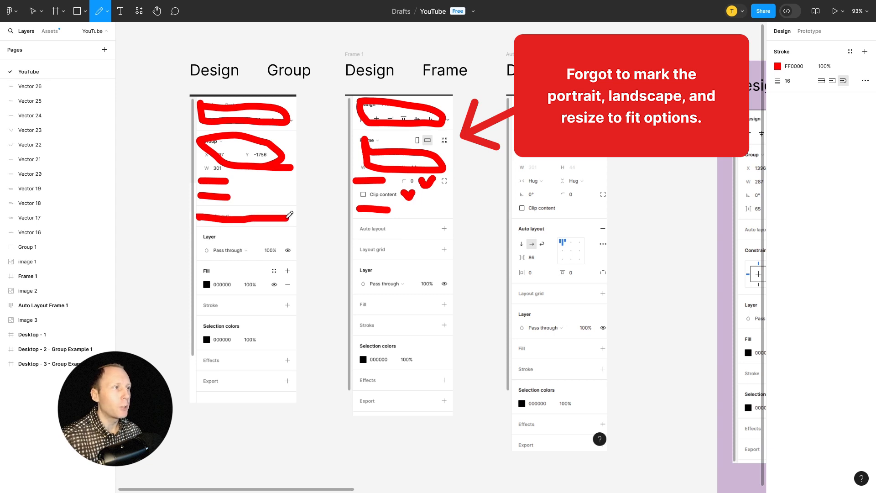
pyautogui.moveTo(356, 230); pyautogui.dragTo(447, 229)
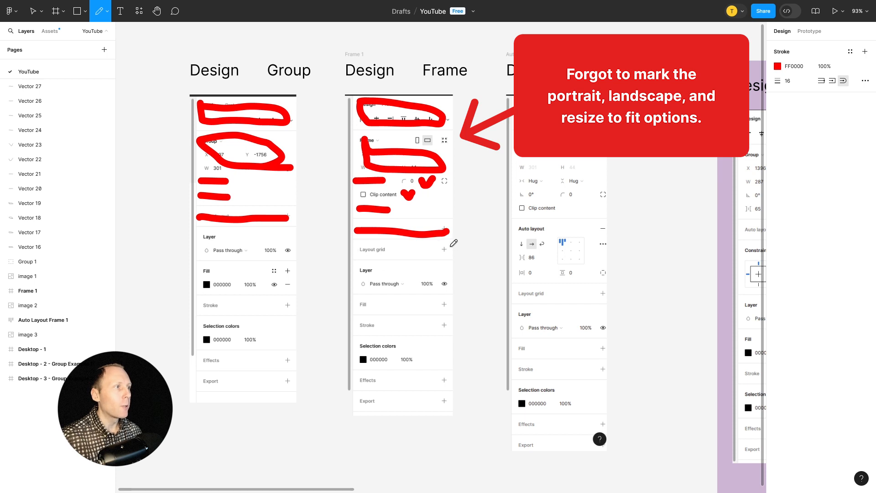
pyautogui.click(456, 248)
pyautogui.moveTo(459, 251); pyautogui.dragTo(476, 239)
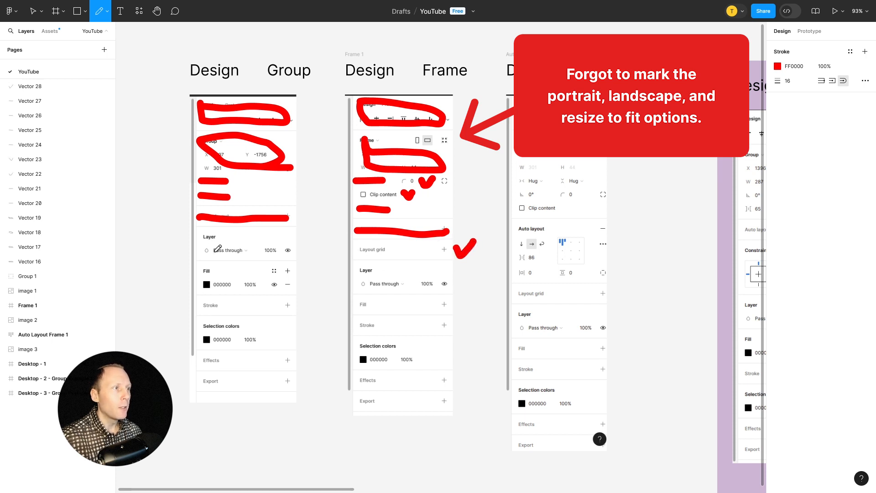
pyautogui.moveTo(208, 237)
pyautogui.mouseDown()
pyautogui.moveTo(281, 252)
pyautogui.moveTo(277, 241)
pyautogui.moveTo(221, 242)
pyautogui.mouseUp()
pyautogui.moveTo(360, 270)
pyautogui.mouseDown()
pyautogui.moveTo(404, 288)
pyautogui.moveTo(393, 273)
pyautogui.moveTo(359, 269)
pyautogui.mouseUp()
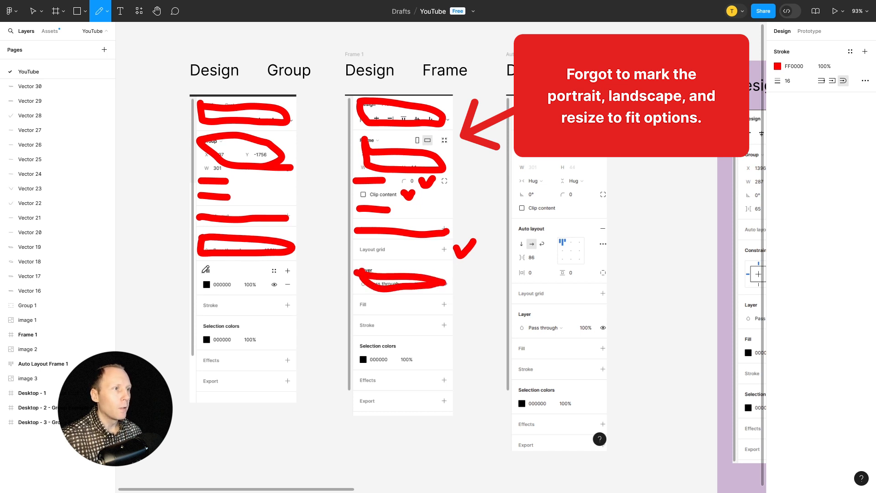
# Mark the Fill and Stroke sections on both screenshots and circle the remaining Selection colors, Effects and Export area of each.
pyautogui.moveTo(207, 272)
pyautogui.mouseDown()
pyautogui.moveTo(205, 284)
pyautogui.moveTo(305, 287)
pyautogui.moveTo(269, 267)
pyautogui.moveTo(210, 263)
pyautogui.mouseUp()
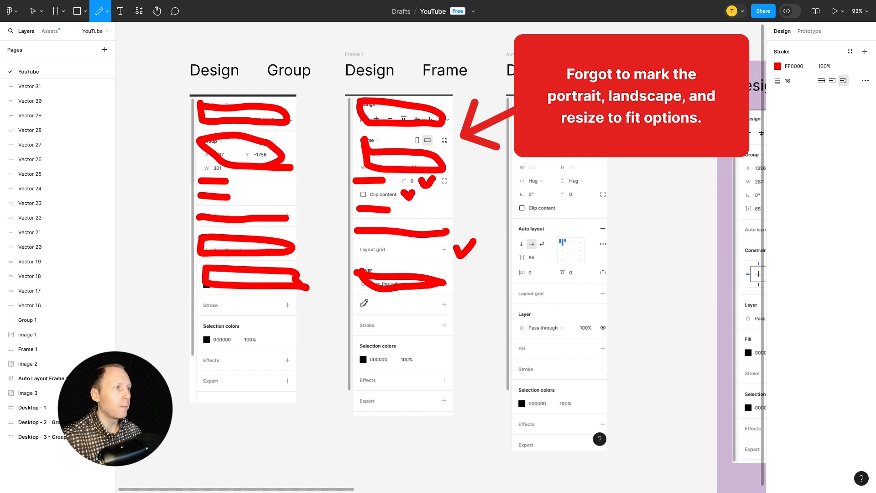
pyautogui.moveTo(357, 305); pyautogui.dragTo(447, 307)
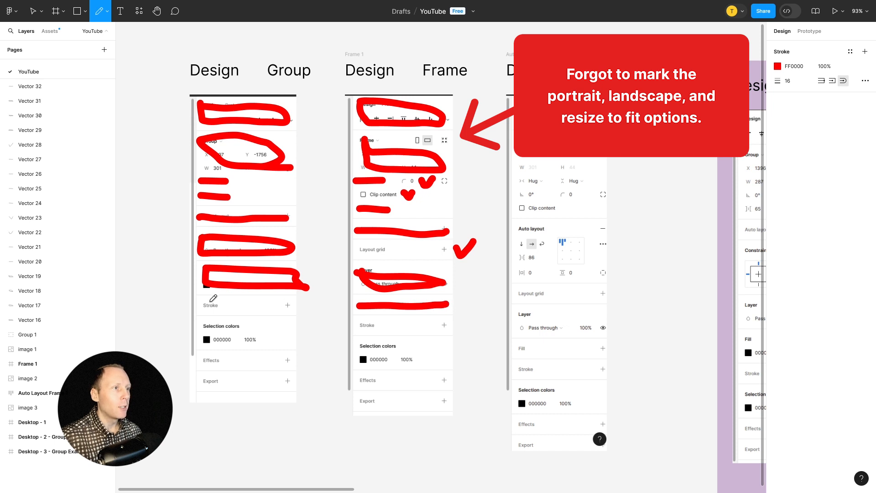
pyautogui.moveTo(204, 305); pyautogui.dragTo(293, 301)
pyautogui.moveTo(357, 326); pyautogui.dragTo(451, 326)
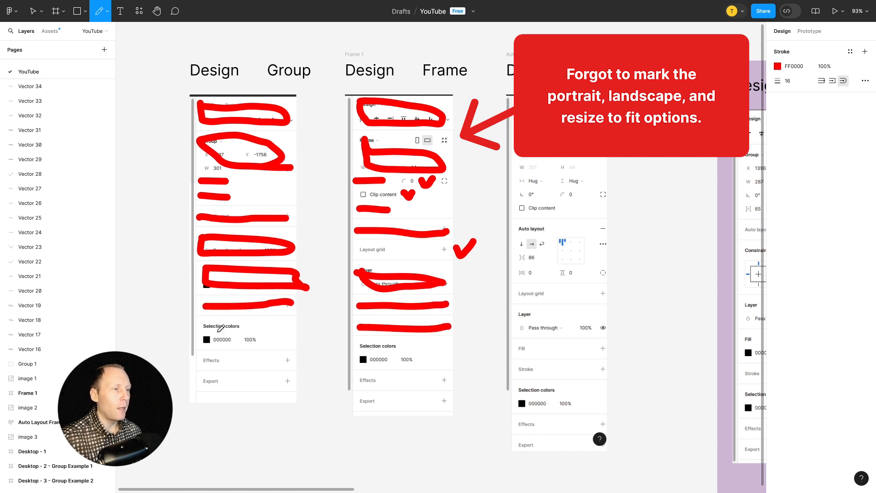
pyautogui.moveTo(206, 318)
pyautogui.mouseDown()
pyautogui.moveTo(235, 398)
pyautogui.moveTo(294, 341)
pyautogui.moveTo(193, 323)
pyautogui.mouseUp()
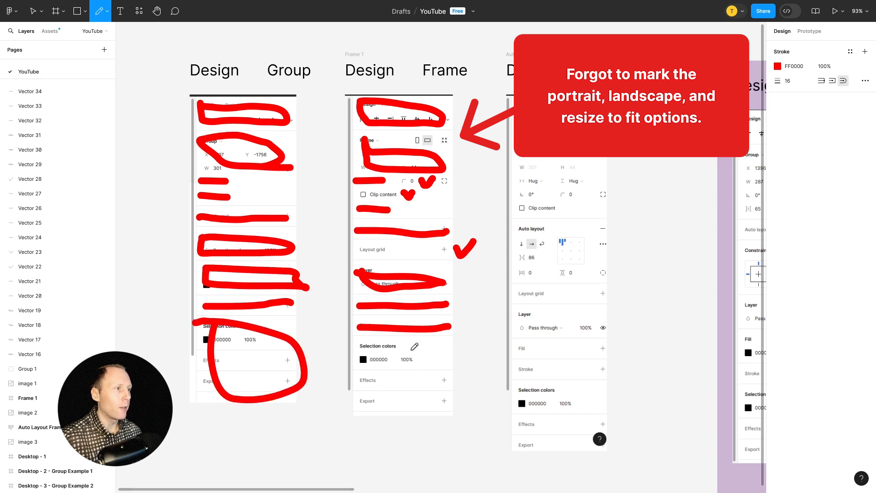
pyautogui.moveTo(412, 346)
pyautogui.mouseDown()
pyautogui.moveTo(384, 401)
pyautogui.moveTo(433, 370)
pyautogui.moveTo(414, 357)
pyautogui.mouseUp()
# Delete all the red pencil marks drawn over the group's design panel screenshot.
pyautogui.press('v')
pyautogui.click(234, 113)
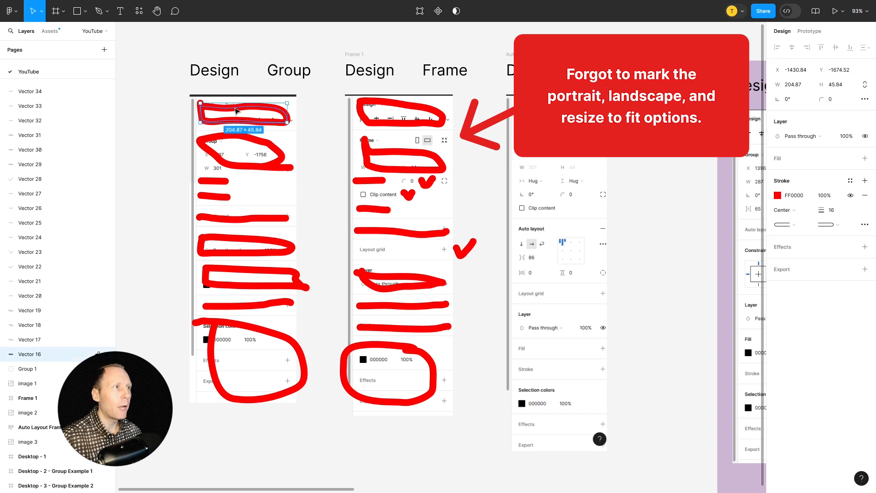
pyautogui.keyDown('shift'); pyautogui.click(269, 179); pyautogui.keyUp('shift')
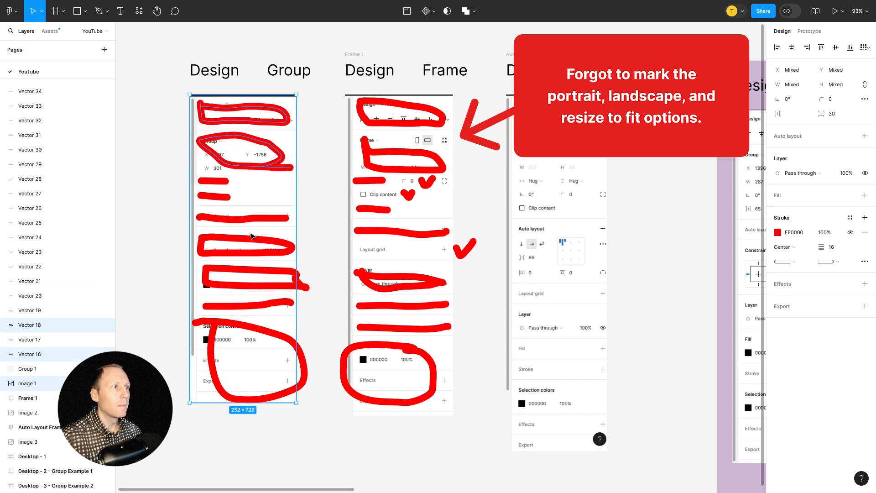
pyautogui.moveTo(269, 179); pyautogui.dragTo(269, 301)
pyautogui.hotkey('ctrl', 'z')
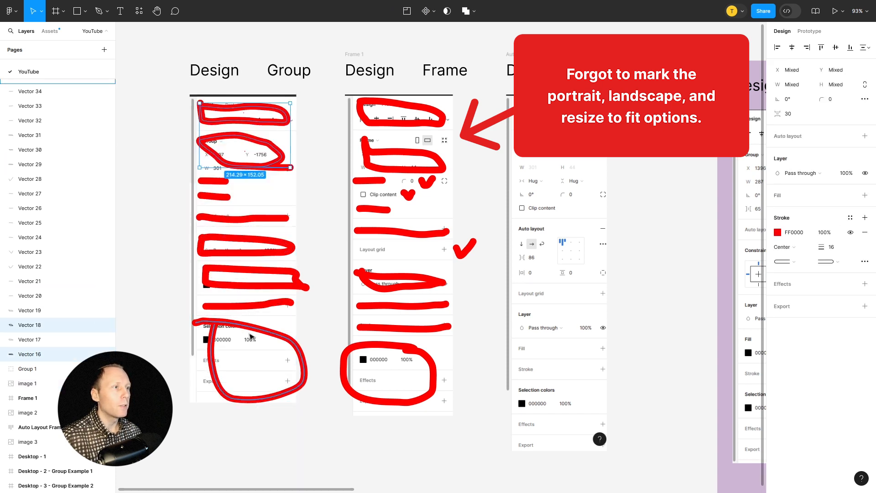
pyautogui.keyDown('shift'); pyautogui.click(217, 182); pyautogui.keyUp('shift')
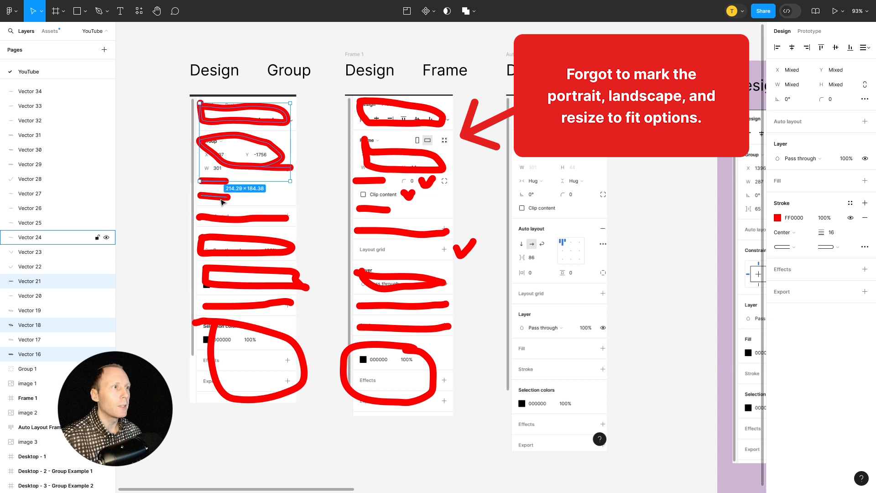
pyautogui.keyDown('shift'); pyautogui.click(214, 196); pyautogui.keyUp('shift')
pyautogui.keyDown('shift'); pyautogui.click(242, 219); pyautogui.keyUp('shift')
pyautogui.keyDown('shift'); pyautogui.click(255, 248); pyautogui.keyUp('shift')
pyautogui.keyDown('shift'); pyautogui.click(272, 276); pyautogui.keyUp('shift')
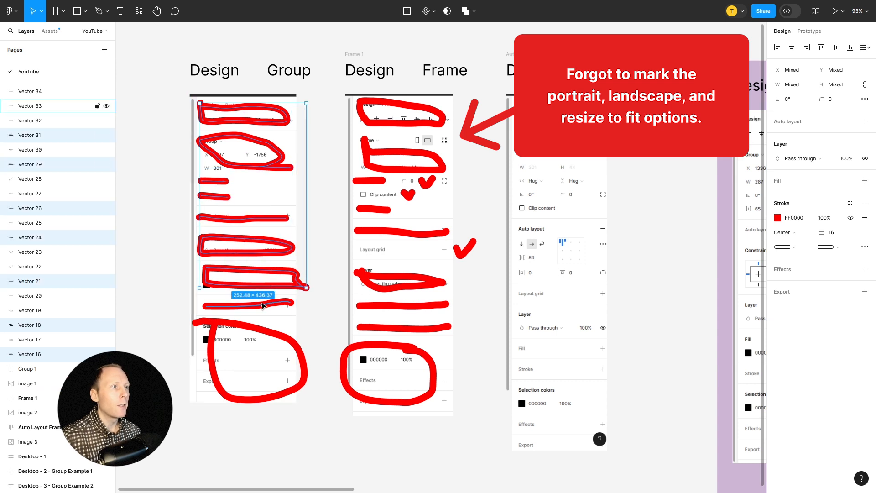
pyautogui.keyDown('shift'); pyautogui.click(265, 305); pyautogui.keyUp('shift')
pyautogui.keyDown('shift'); pyautogui.click(270, 336); pyautogui.keyUp('shift')
pyautogui.press('Delete')
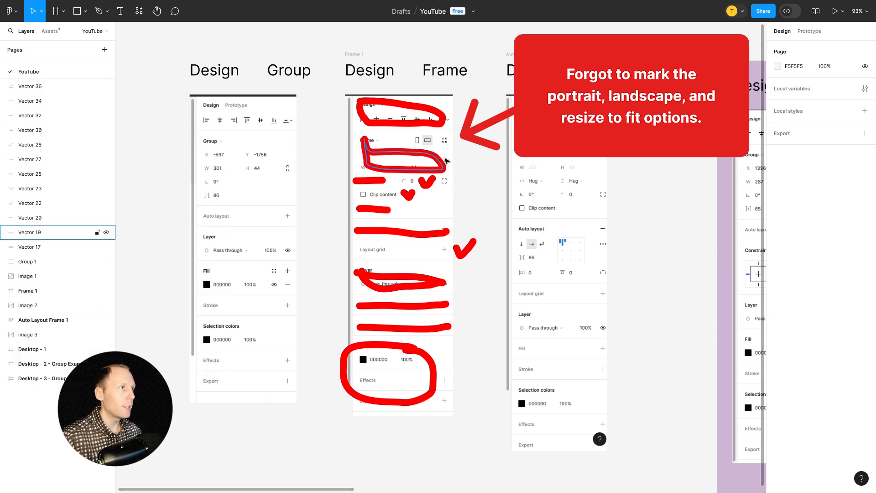
# Delete the red pencil marks over the frame's design panel screenshot, keeping the three check marks.
pyautogui.click(401, 112)
pyautogui.keyDown('shift'); pyautogui.click(385, 162); pyautogui.keyUp('shift')
pyautogui.keyDown('shift'); pyautogui.click(370, 180); pyautogui.keyUp('shift')
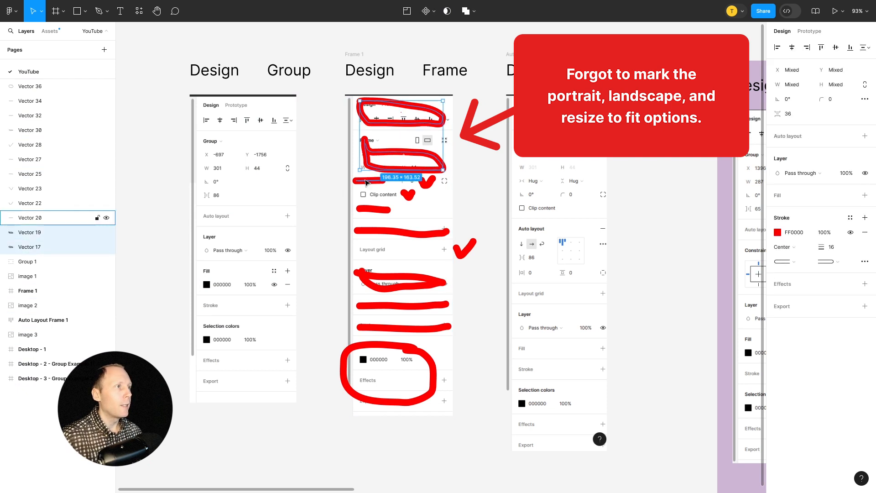
pyautogui.keyDown('shift'); pyautogui.click(373, 209); pyautogui.keyUp('shift')
pyautogui.keyDown('shift'); pyautogui.click(383, 232); pyautogui.keyUp('shift')
pyautogui.keyDown('shift'); pyautogui.click(384, 279); pyautogui.keyUp('shift')
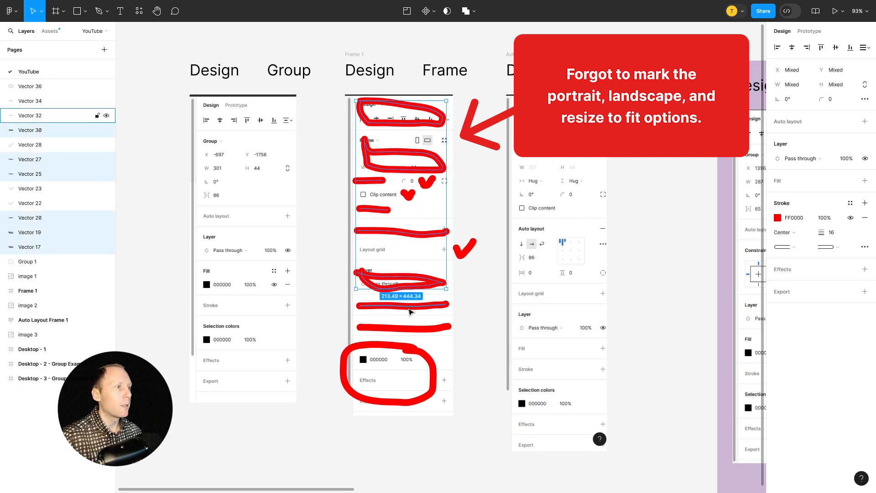
pyautogui.keyDown('shift'); pyautogui.click(388, 304); pyautogui.keyUp('shift')
pyautogui.keyDown('shift'); pyautogui.click(392, 326); pyautogui.keyUp('shift')
pyautogui.keyDown('shift'); pyautogui.click(396, 350); pyautogui.keyUp('shift')
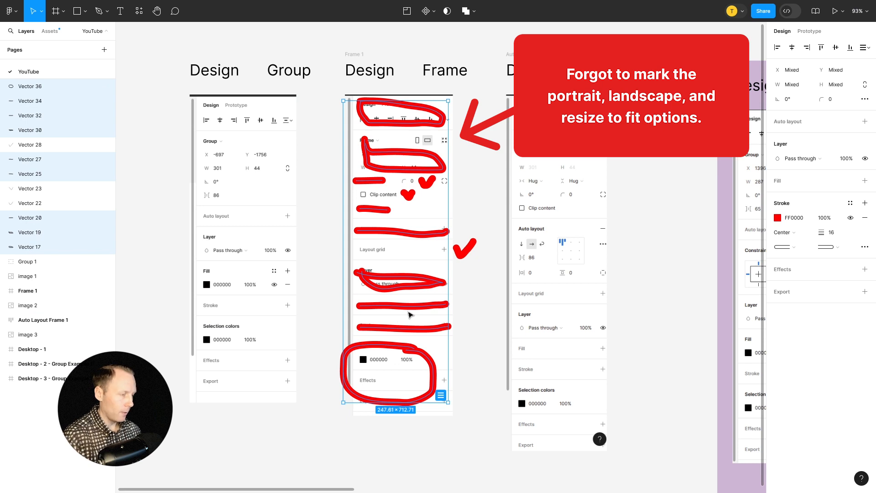
pyautogui.press('Delete')
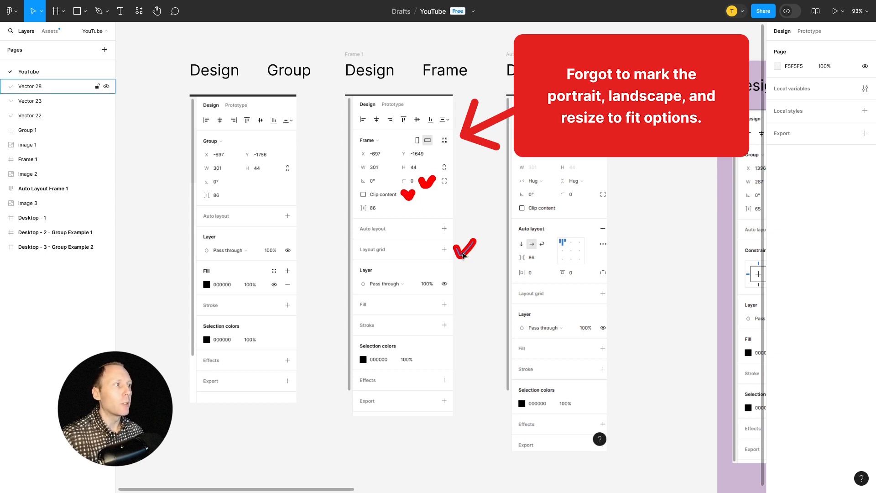
pyautogui.click(195, 165)
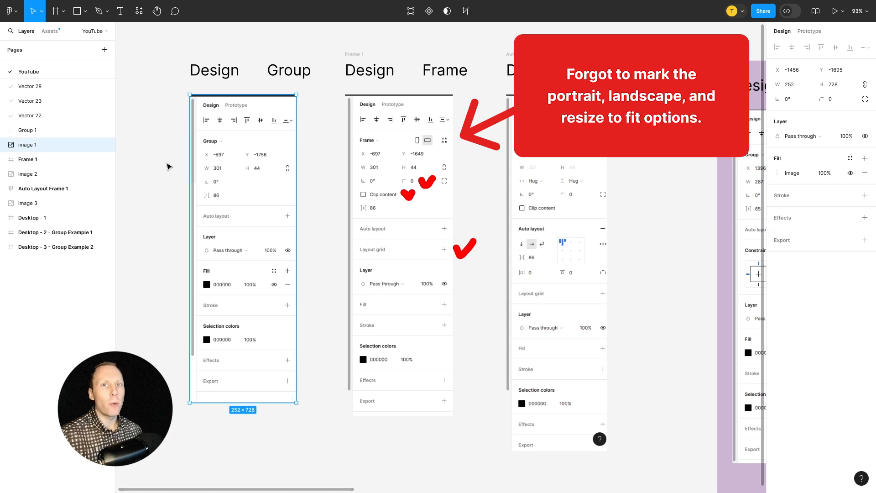
pyautogui.click(165, 150)
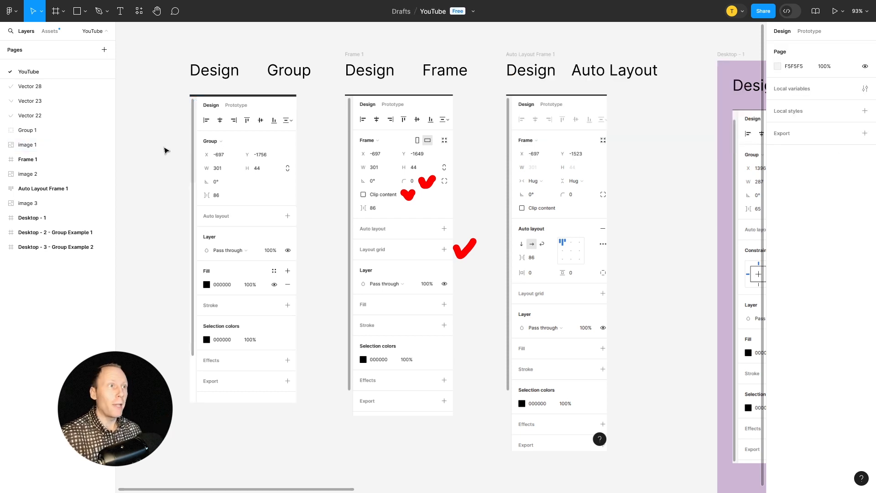
pyautogui.click(348, 53)
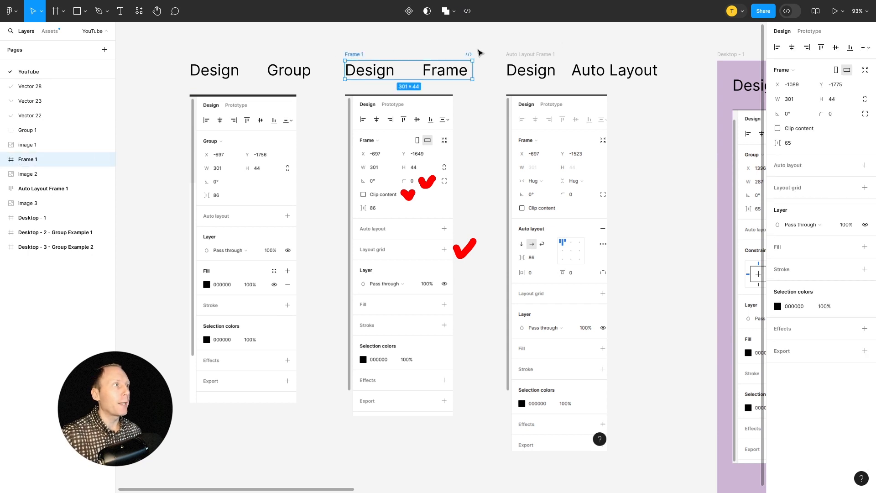
pyautogui.click(548, 54)
pyautogui.click(162, 112)
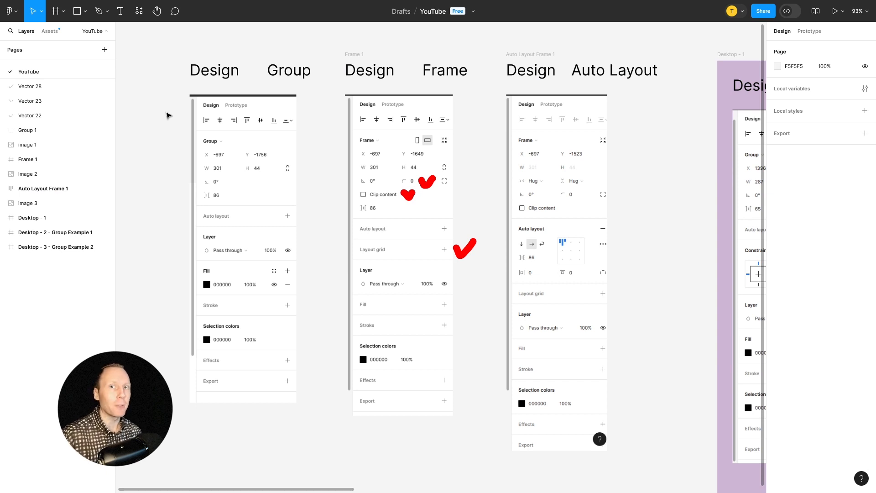
# Set the fill of the "Design Group" heading group to red FF0000.
pyautogui.click(228, 67)
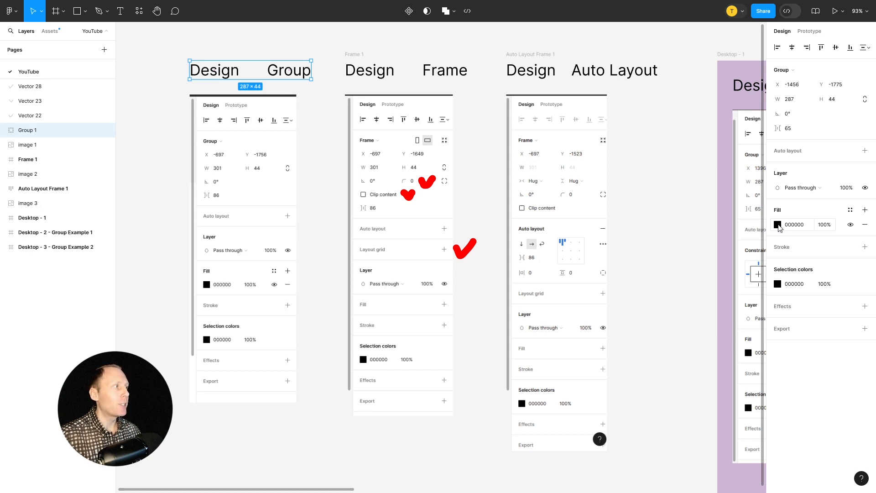
pyautogui.click(778, 225)
pyautogui.moveTo(738, 273); pyautogui.dragTo(769, 254)
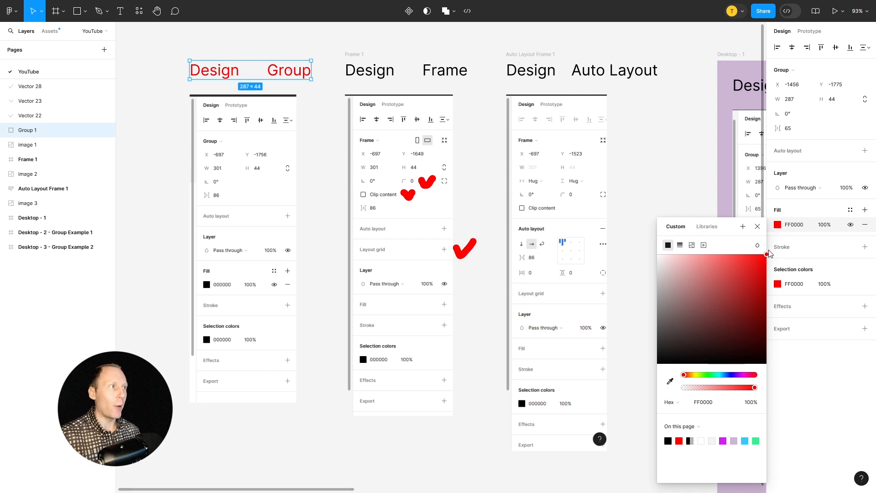
pyautogui.click(760, 227)
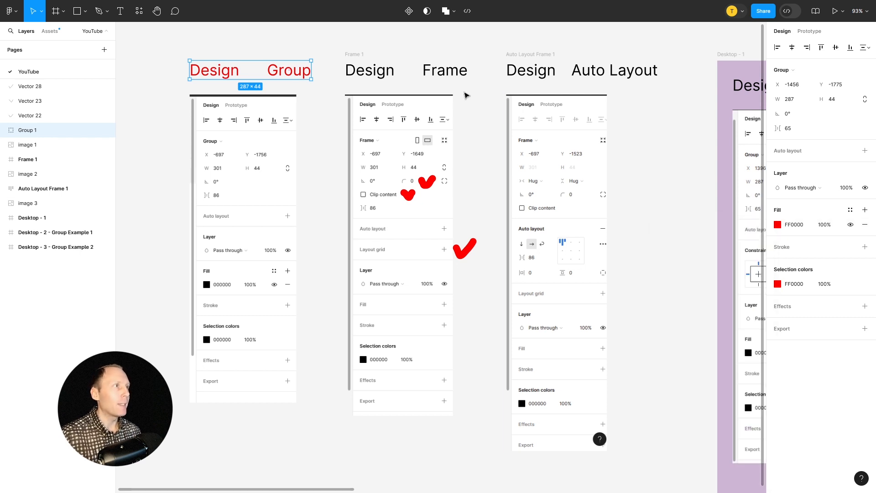
# Add a fill to Frame 1 around the "Design Frame" heading and set its color to FF0000.
pyautogui.click(357, 56)
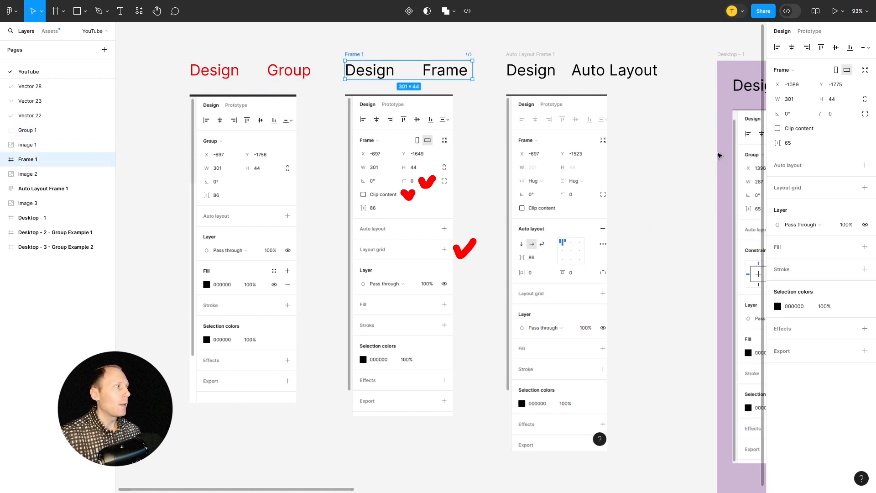
pyautogui.click(865, 248)
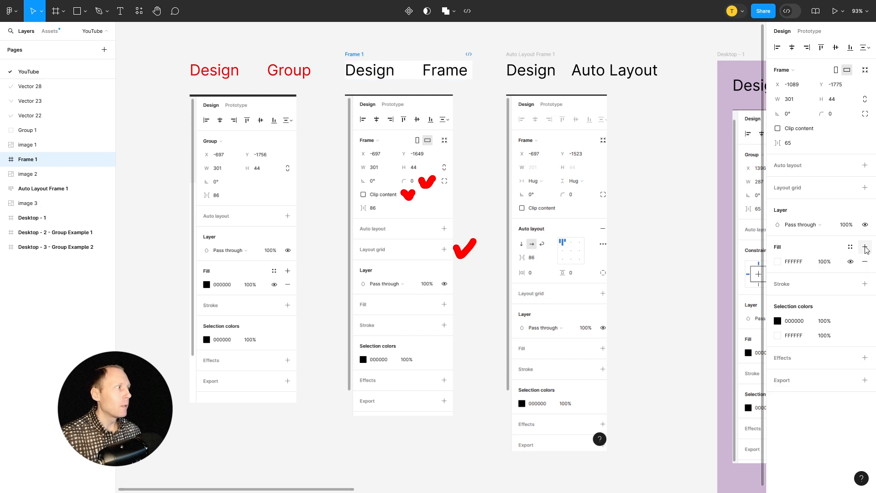
pyautogui.click(777, 262)
pyautogui.moveTo(765, 261); pyautogui.dragTo(767, 256)
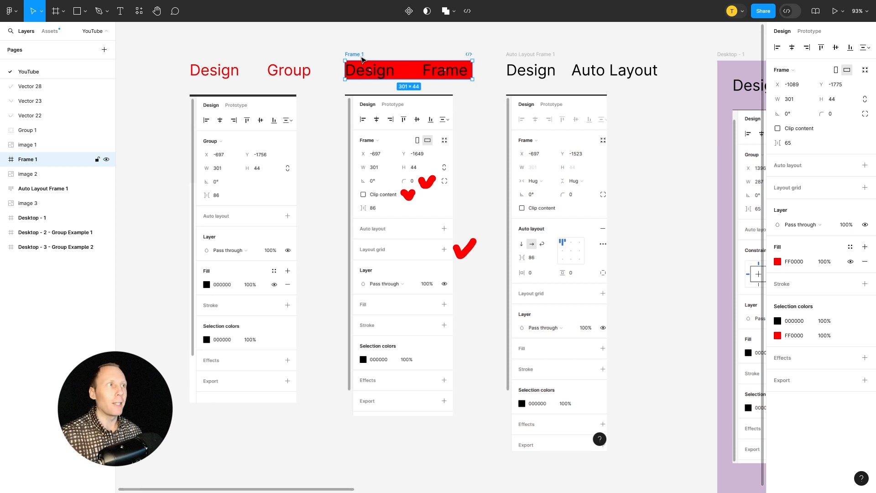
# Change the fill color of the "Design Group" heading group to FF0303.
pyautogui.click(233, 78)
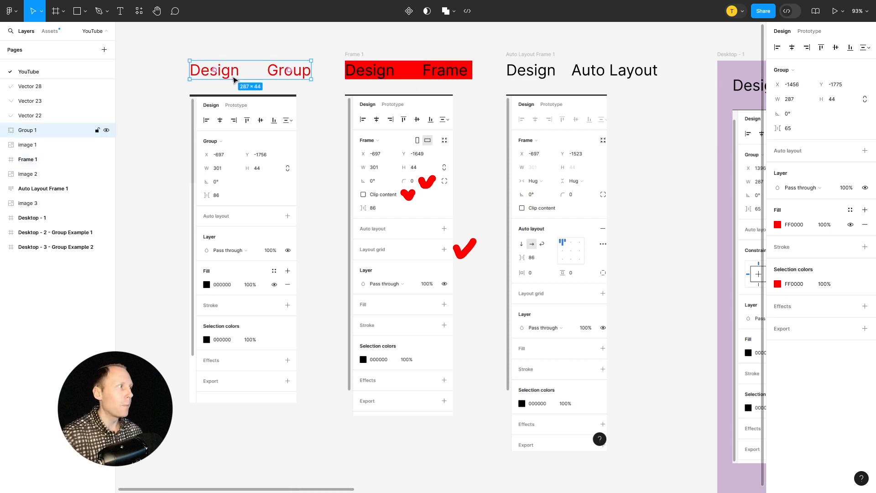
pyautogui.click(777, 224)
pyautogui.moveTo(735, 276)
pyautogui.mouseDown()
pyautogui.moveTo(737, 332)
pyautogui.moveTo(702, 283)
pyautogui.moveTo(739, 321)
pyautogui.moveTo(650, 315)
pyautogui.moveTo(742, 297)
pyautogui.moveTo(726, 340)
pyautogui.moveTo(692, 335)
pyautogui.moveTo(733, 338)
pyautogui.moveTo(719, 283)
pyautogui.moveTo(765, 251)
pyautogui.mouseUp()
pyautogui.click(757, 227)
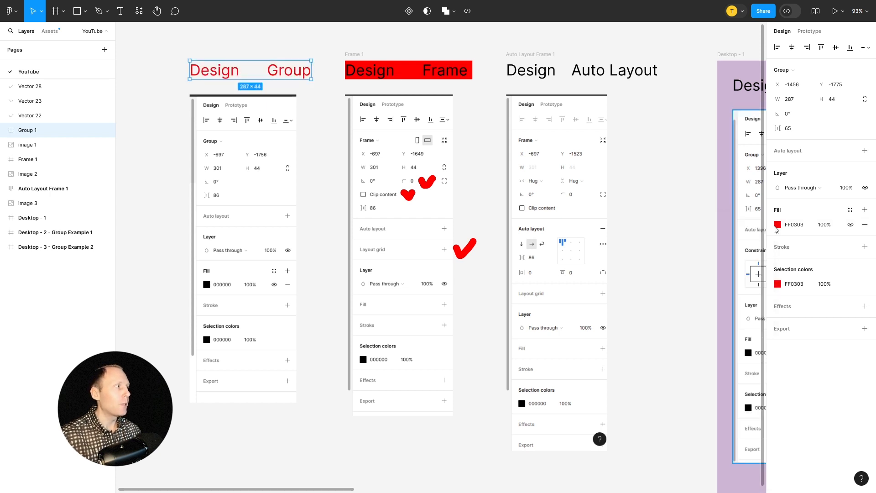
# Try adding a second fill to the "Design Group" heading group in color 411515, and remove it again.
pyautogui.click(865, 210)
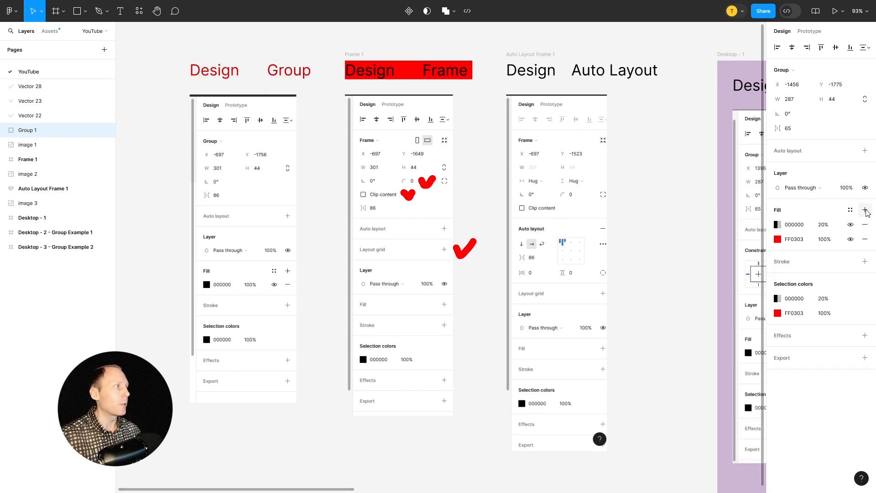
pyautogui.click(777, 225)
pyautogui.moveTo(726, 317); pyautogui.dragTo(732, 339)
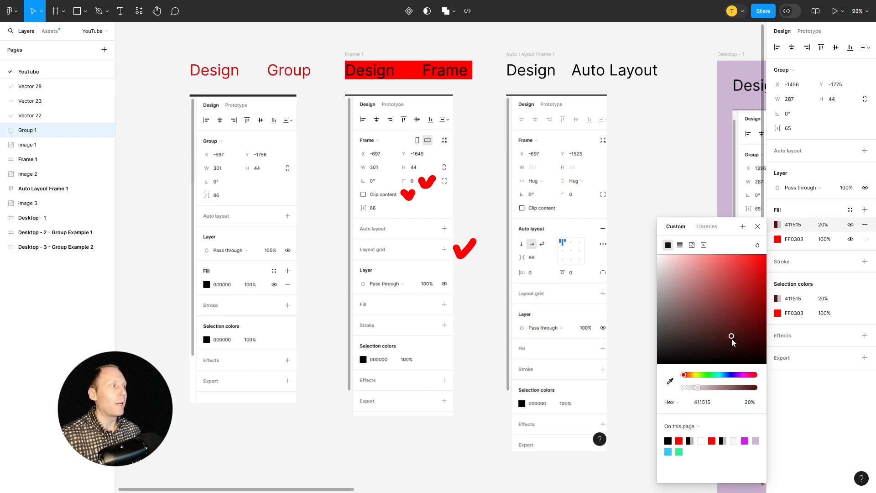
pyautogui.click(757, 226)
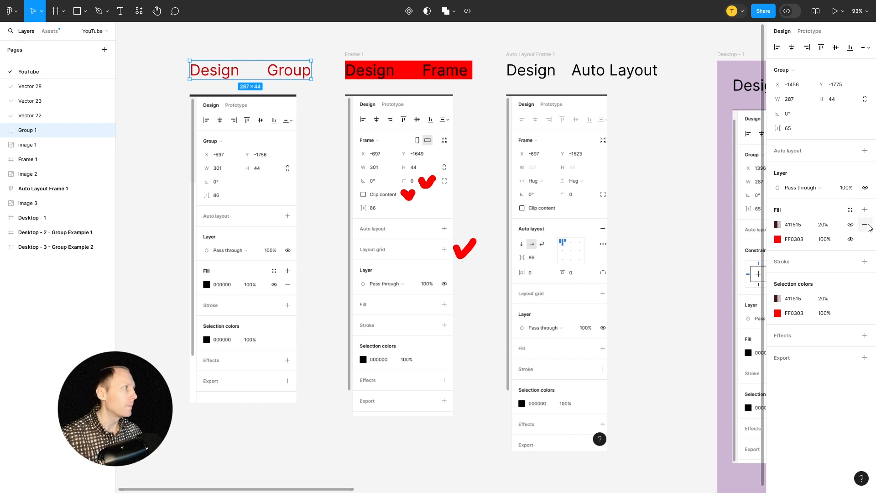
pyautogui.click(158, 70)
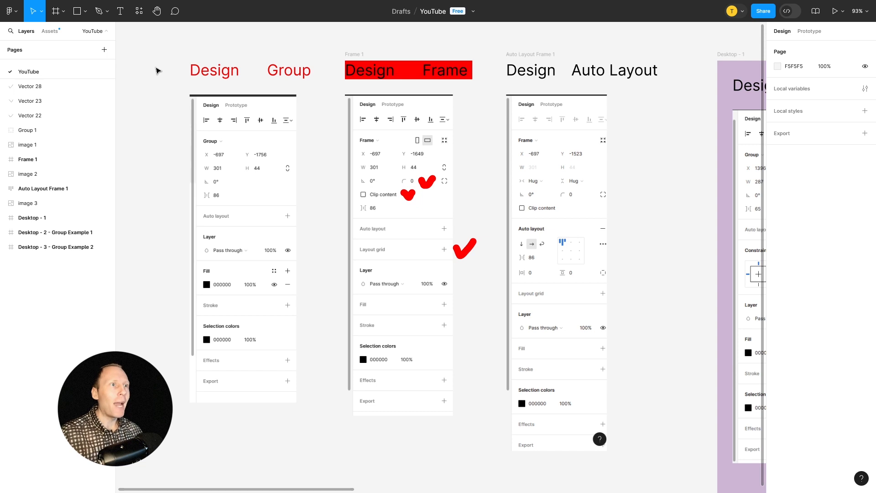
# Draw a rectangle about 254 × 26 near the "Design Group" heading and place it just below the heading text.
pyautogui.click(77, 11)
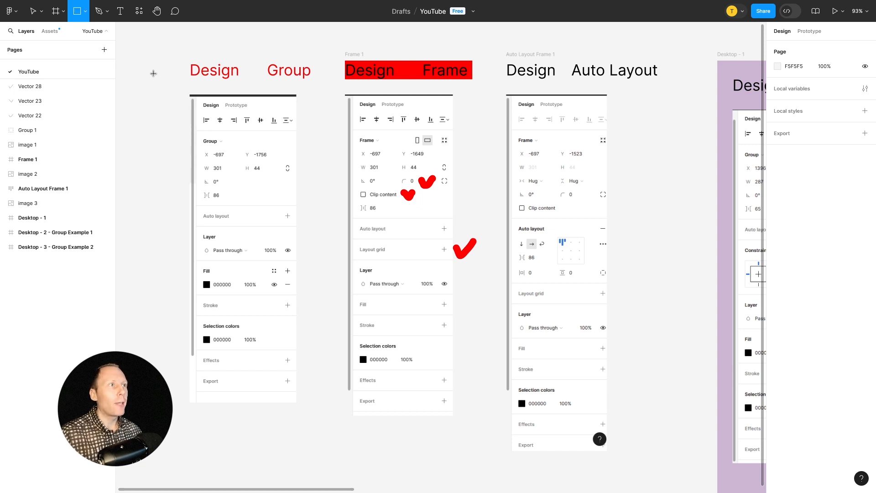
pyautogui.moveTo(142, 53); pyautogui.dragTo(147, 54)
pyautogui.moveTo(219, 58); pyautogui.dragTo(250, 64)
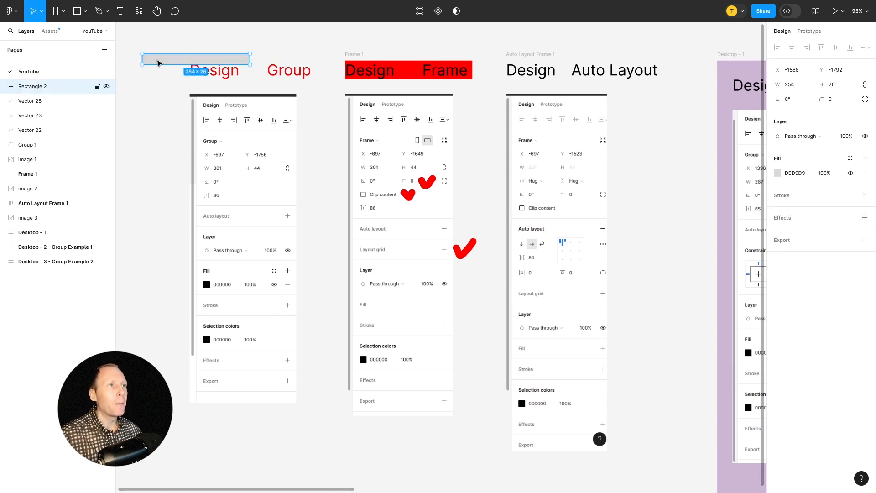
pyautogui.moveTo(160, 61); pyautogui.dragTo(196, 90)
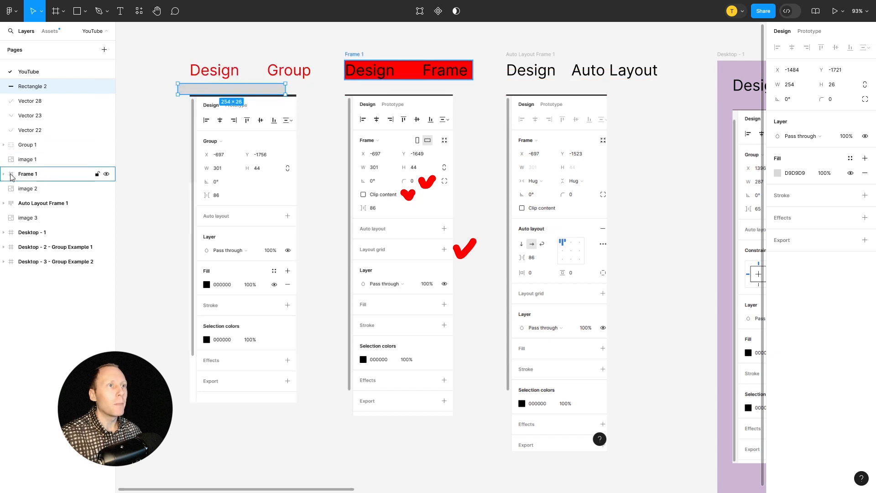
# Nest the rectangle inside Group 1 beneath the Group and Design text layers, and check the group and each of its layers.
pyautogui.click(4, 145)
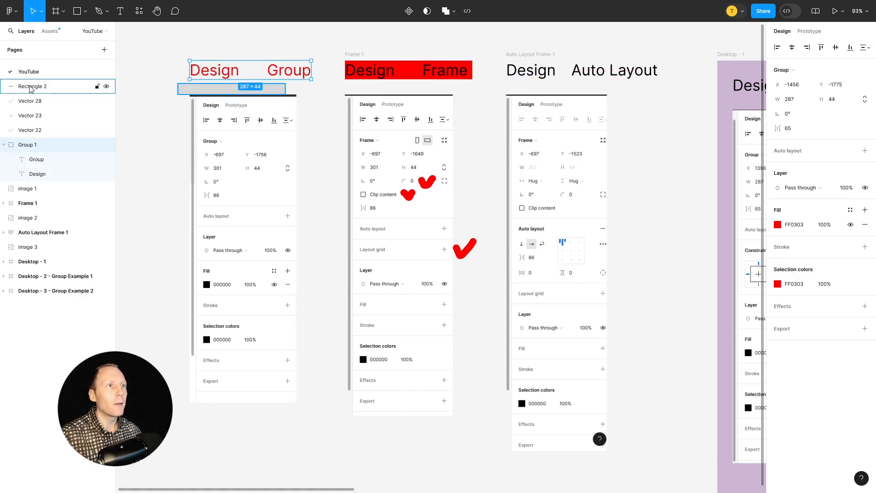
pyautogui.moveTo(25, 87); pyautogui.dragTo(63, 182)
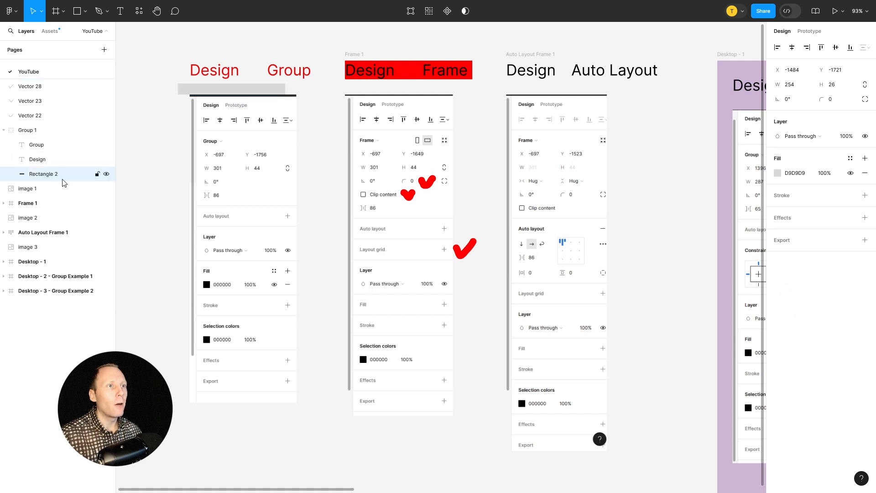
pyautogui.click(28, 132)
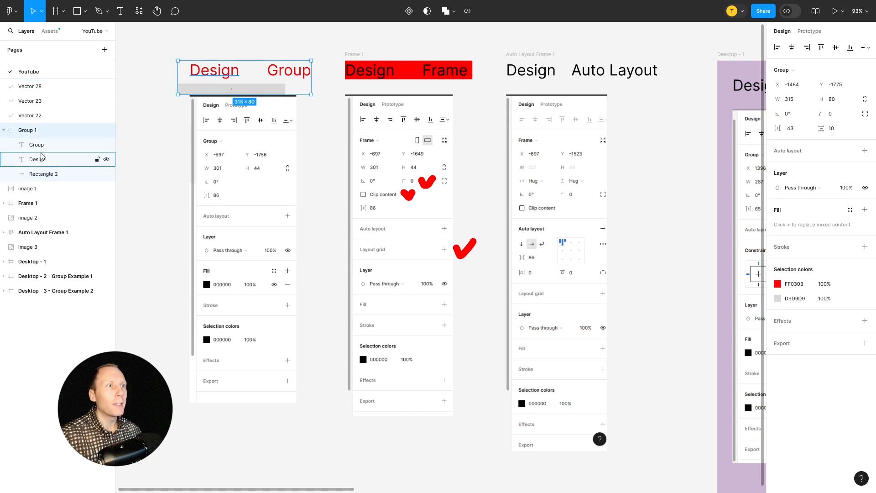
pyautogui.click(40, 147)
pyautogui.click(39, 161)
pyautogui.click(40, 175)
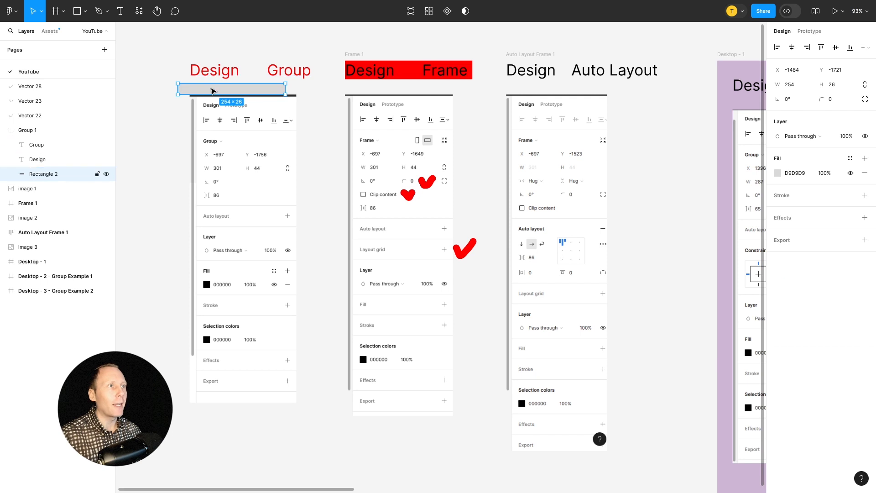
# Move the nested rectangle behind the "Design Group" heading text and change its fill to green 71F350.
pyautogui.moveTo(213, 91); pyautogui.dragTo(229, 72)
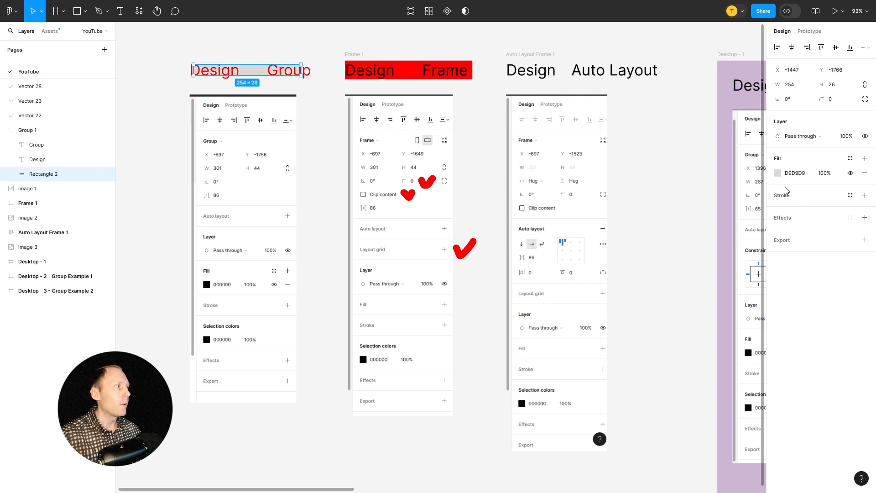
pyautogui.click(777, 173)
pyautogui.click(730, 207)
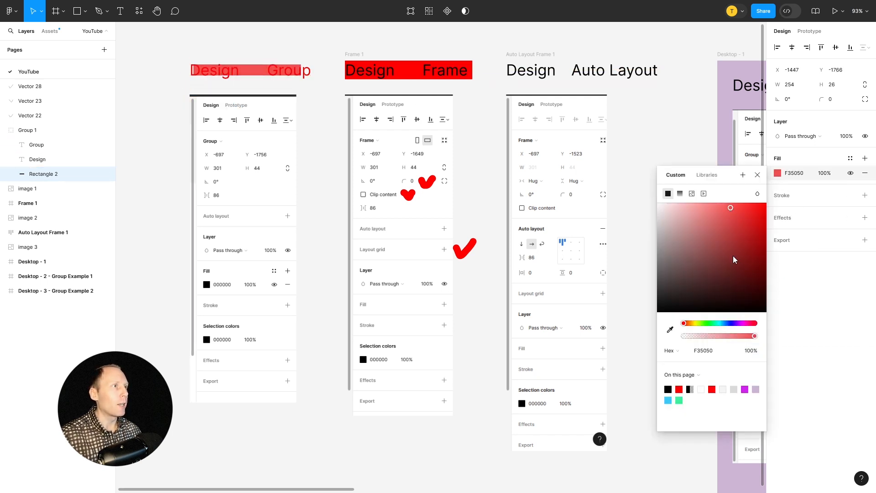
pyautogui.click(707, 327)
pyautogui.click(757, 175)
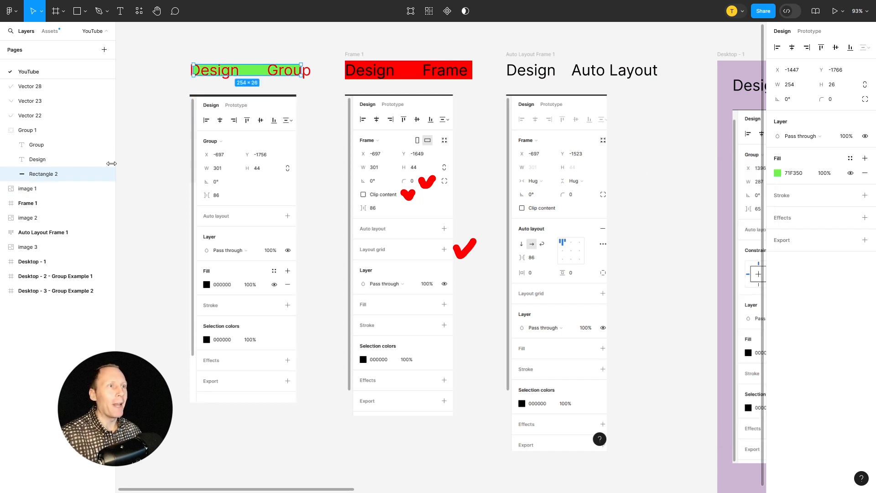
# Delete the green rectangle from the "Design Group" heading and collapse Group 1 in the layer list.
pyautogui.press('Delete')
pyautogui.click(25, 130)
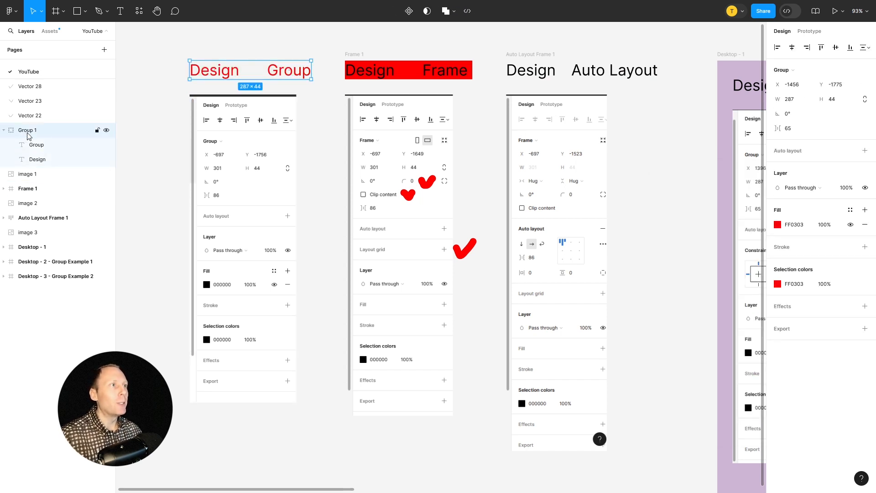
pyautogui.click(4, 131)
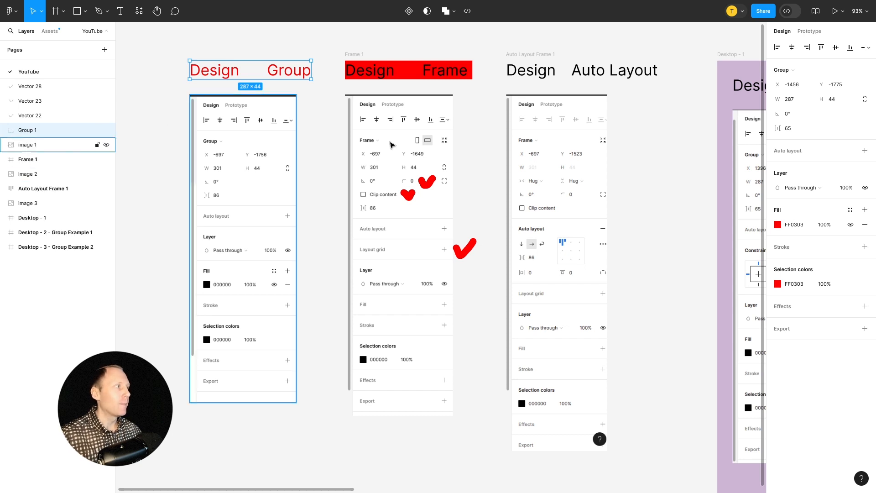
# Set the fill of Group 1, the "Design Group" heading, to 000000.
pyautogui.click(778, 224)
pyautogui.write('000')
pyautogui.press('Return')
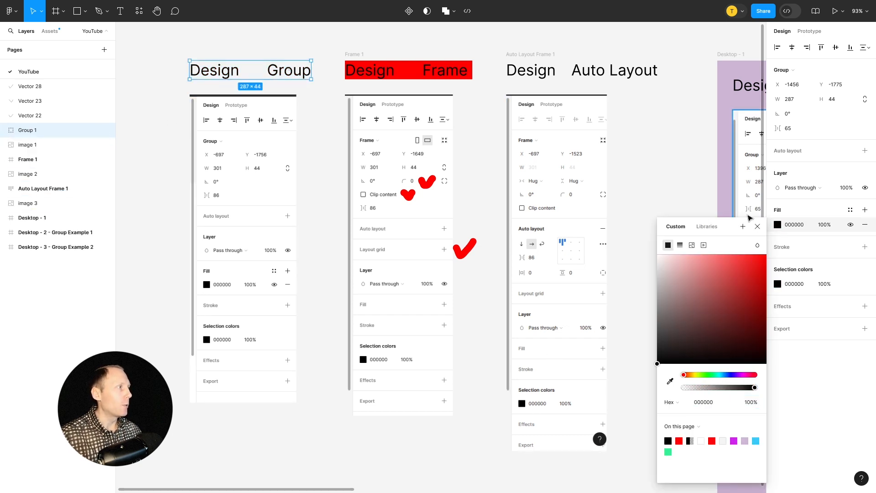
pyautogui.press('Escape')
# Try 000000 as Frame 1's background fill, remove that fill from the frame, and clear the selection.
pyautogui.click(351, 55)
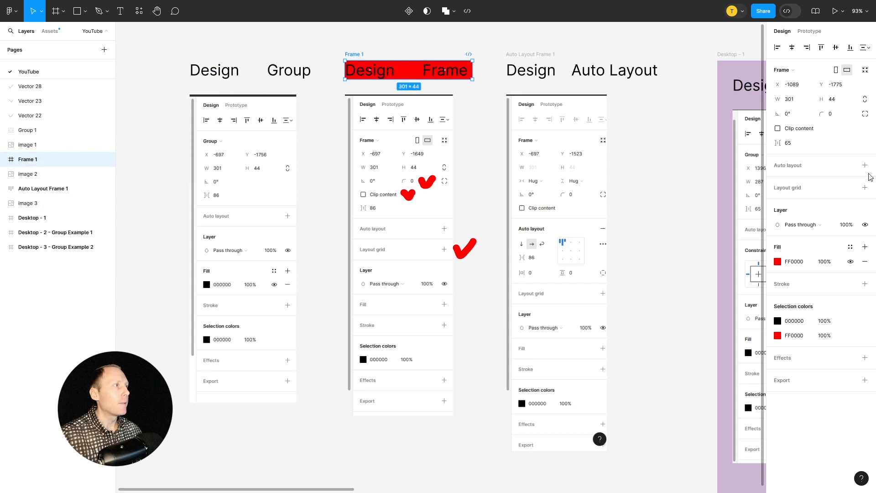
pyautogui.click(778, 261)
pyautogui.write('0000')
pyautogui.press('Return')
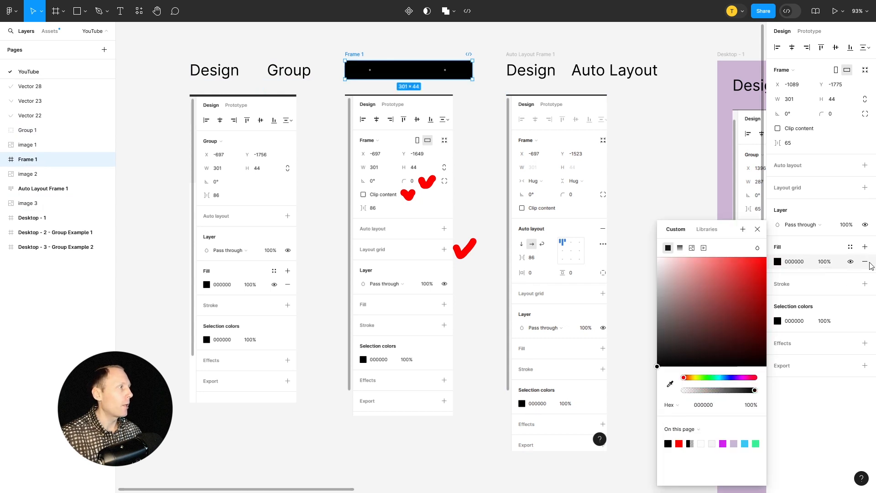
pyautogui.click(864, 261)
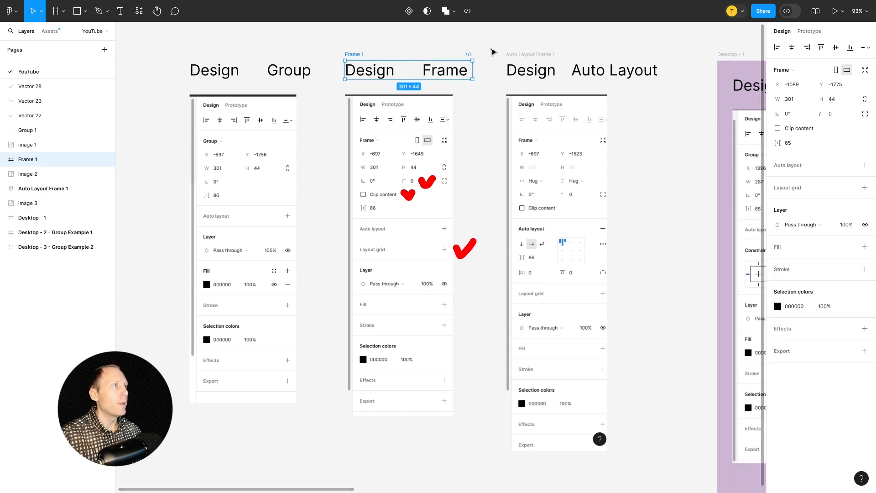
pyautogui.click(492, 50)
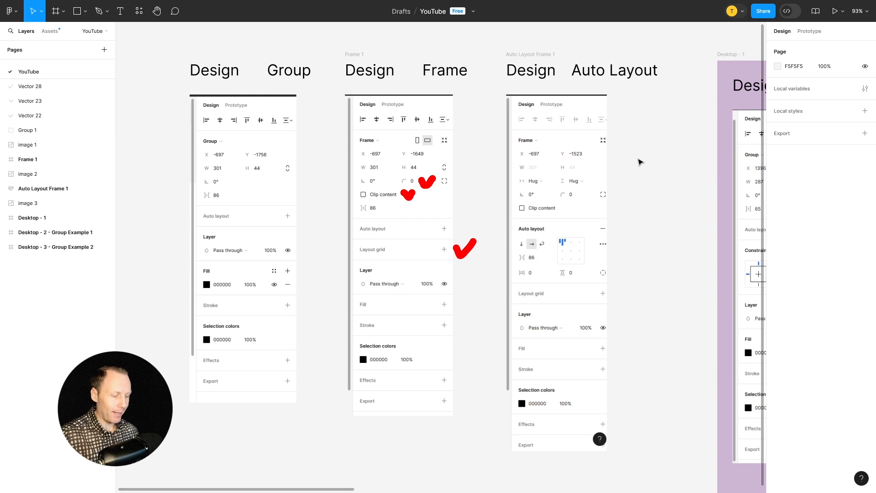
# Draw green pencil marks over the alignment rows, Frame labels and resize icons in both frame screenshots, with a check mark beside the orientation options.
pyautogui.press('p')
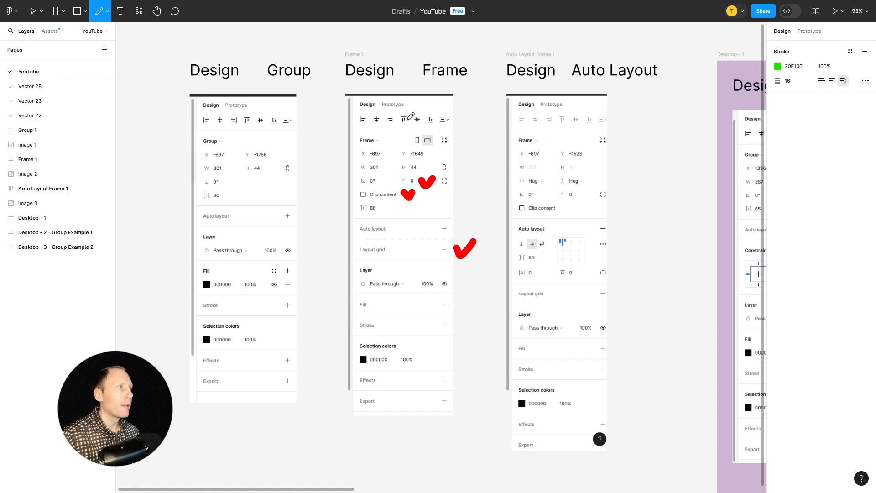
pyautogui.moveTo(380, 101)
pyautogui.mouseDown()
pyautogui.moveTo(357, 112)
pyautogui.moveTo(409, 124)
pyautogui.moveTo(441, 116)
pyautogui.moveTo(381, 101)
pyautogui.mouseUp()
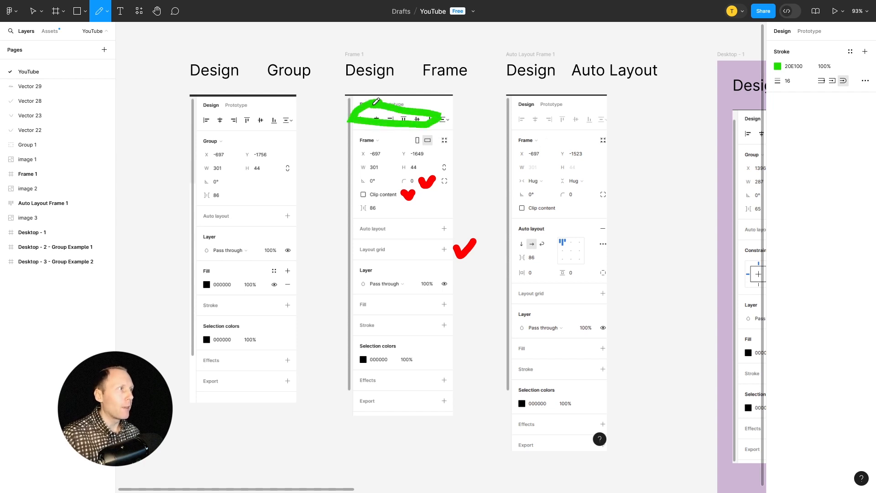
pyautogui.moveTo(548, 104)
pyautogui.mouseDown()
pyautogui.moveTo(515, 115)
pyautogui.moveTo(552, 100)
pyautogui.mouseUp()
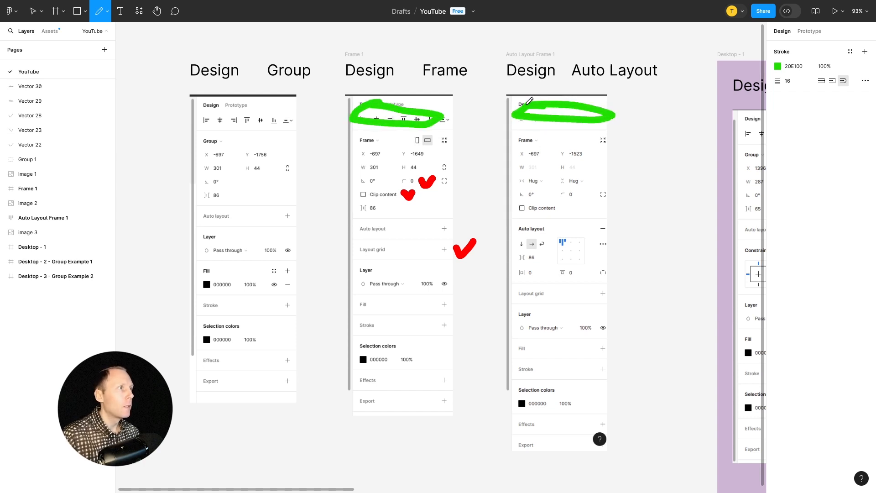
pyautogui.moveTo(357, 140); pyautogui.dragTo(377, 140)
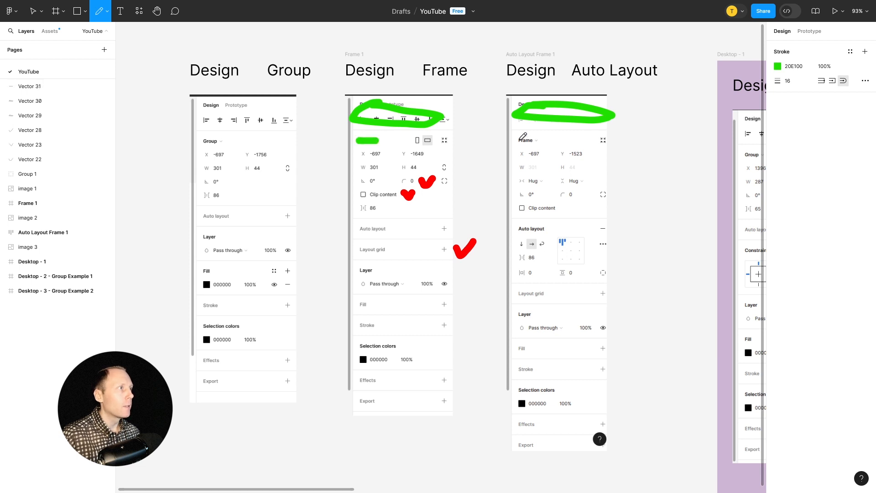
pyautogui.moveTo(517, 139); pyautogui.dragTo(540, 140)
pyautogui.moveTo(595, 140); pyautogui.dragTo(609, 141)
pyautogui.moveTo(438, 137)
pyautogui.mouseDown()
pyautogui.moveTo(450, 139)
pyautogui.moveTo(414, 130)
pyautogui.mouseUp()
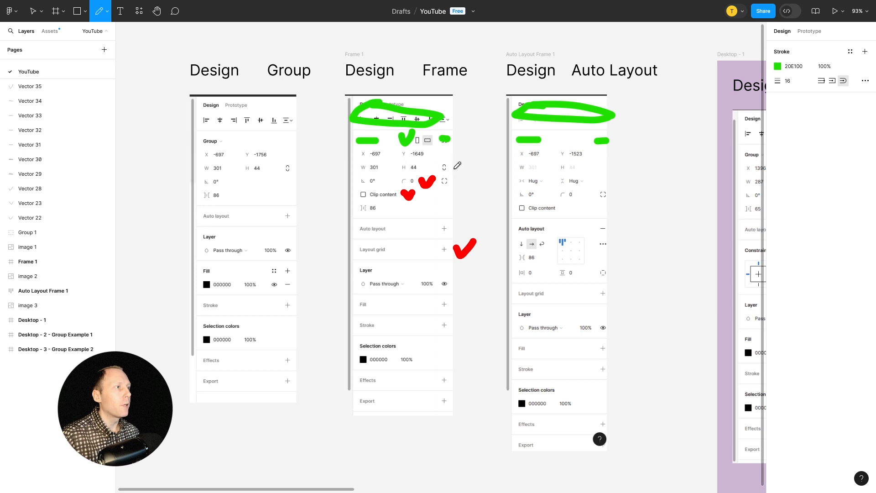
# Mark the position, size and rotation rows in both frame screenshots in green, with a check mark beside the Hug sizing options.
pyautogui.moveTo(357, 159)
pyautogui.mouseDown()
pyautogui.moveTo(381, 165)
pyautogui.moveTo(428, 162)
pyautogui.moveTo(363, 152)
pyautogui.mouseUp()
pyautogui.moveTo(532, 159)
pyautogui.mouseDown()
pyautogui.moveTo(572, 168)
pyautogui.moveTo(583, 155)
pyautogui.moveTo(507, 152)
pyautogui.mouseUp()
pyautogui.moveTo(589, 179); pyautogui.dragTo(605, 175)
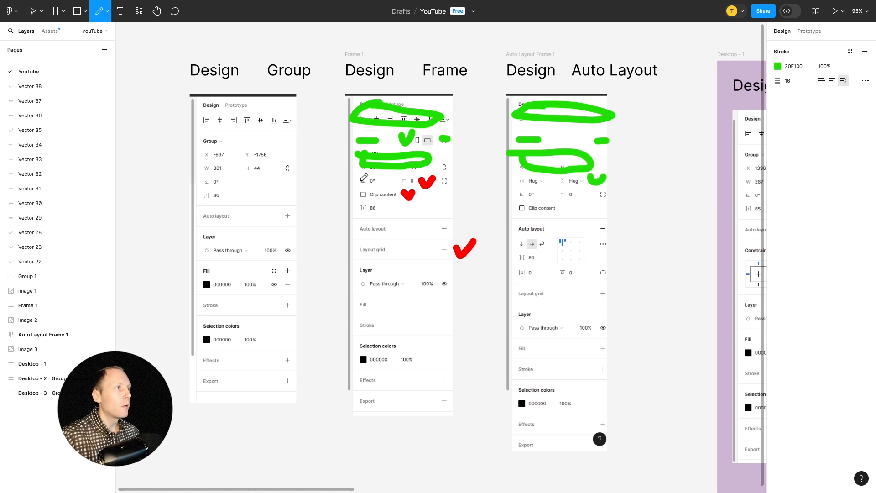
pyautogui.moveTo(358, 182); pyautogui.dragTo(409, 179)
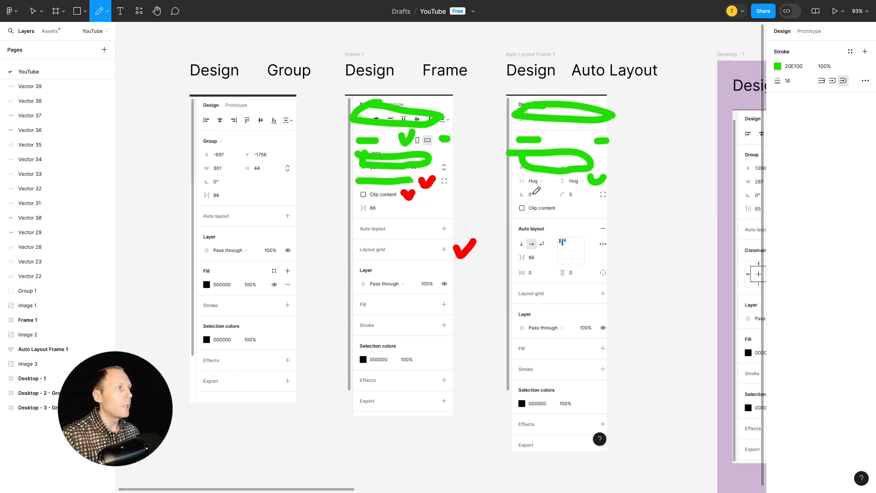
pyautogui.moveTo(516, 196); pyautogui.dragTo(611, 195)
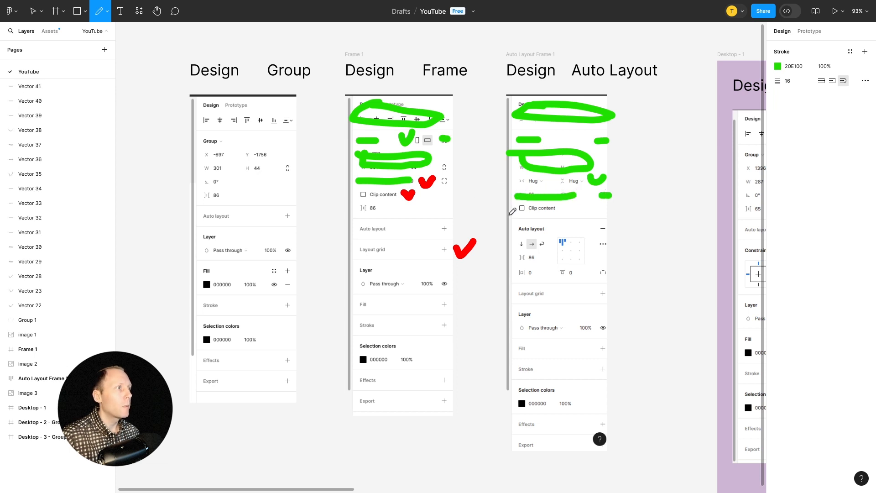
# Strike through Clip content in both screenshots and the Frame corner icon in green, and put a check mark beside the Frame spacing value 86.
pyautogui.moveTo(513, 209); pyautogui.dragTo(567, 208)
pyautogui.moveTo(442, 179); pyautogui.dragTo(448, 183)
pyautogui.moveTo(356, 194); pyautogui.dragTo(396, 194)
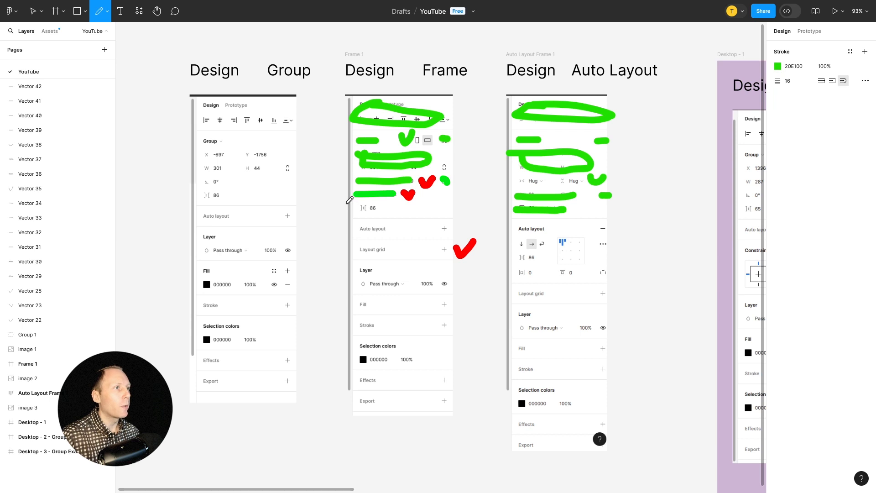
pyautogui.moveTo(345, 201); pyautogui.dragTo(360, 200)
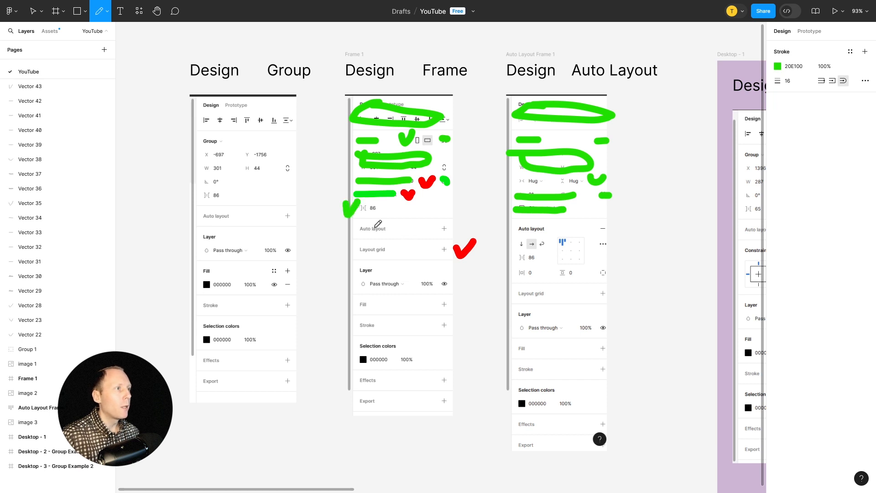
# Circle the Auto layout settings of the auto layout screenshot in green, and strike through the Frame's Auto layout row and both Layout grid rows.
pyautogui.moveTo(359, 228); pyautogui.dragTo(445, 227)
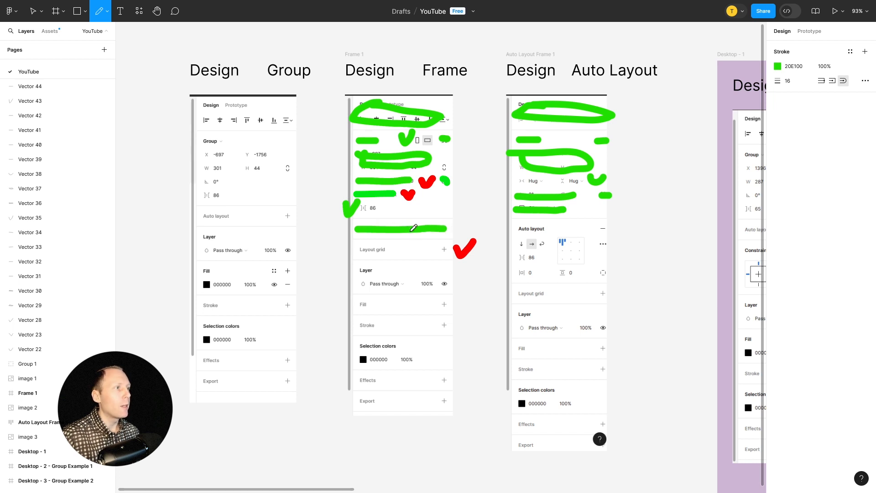
pyautogui.moveTo(506, 224)
pyautogui.mouseDown()
pyautogui.moveTo(499, 274)
pyautogui.moveTo(560, 285)
pyautogui.moveTo(632, 247)
pyautogui.moveTo(625, 218)
pyautogui.moveTo(516, 211)
pyautogui.moveTo(503, 219)
pyautogui.mouseUp()
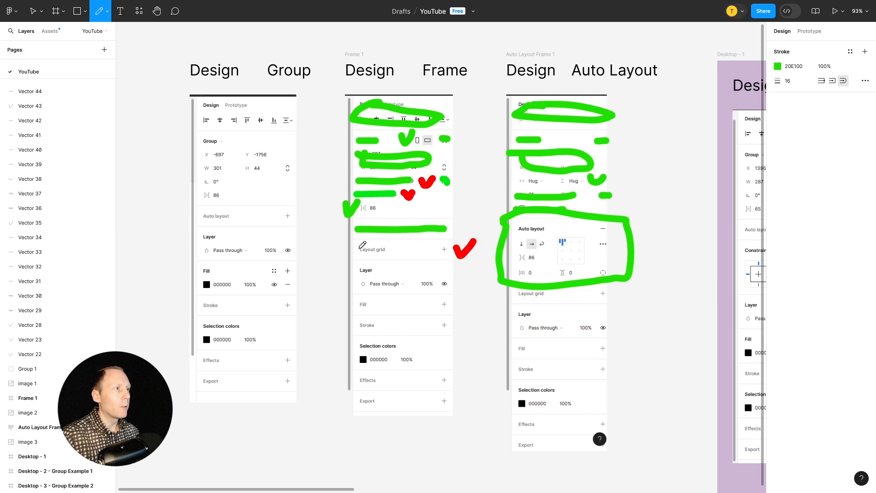
pyautogui.moveTo(354, 250); pyautogui.dragTo(447, 249)
pyautogui.moveTo(520, 295); pyautogui.dragTo(610, 294)
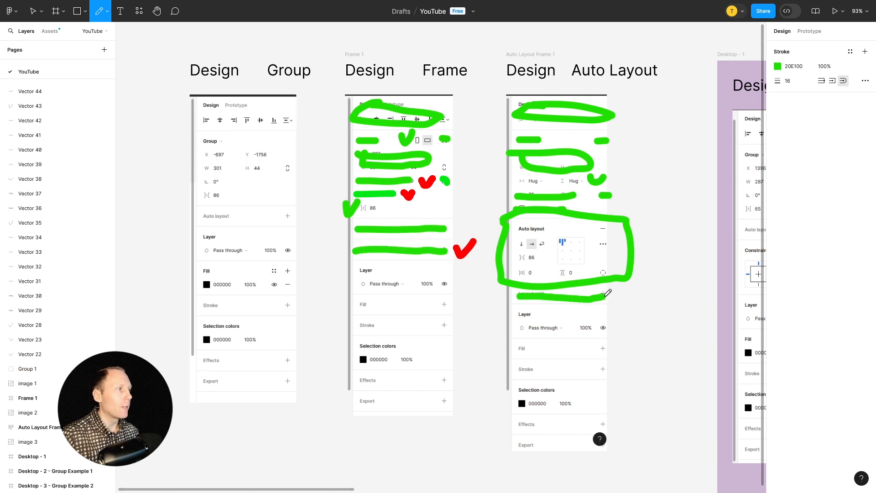
# Draw green pencil marks over the matching Layer and lower property sections in both frame screenshots.
pyautogui.moveTo(360, 268)
pyautogui.mouseDown()
pyautogui.moveTo(354, 284)
pyautogui.moveTo(454, 269)
pyautogui.moveTo(360, 271)
pyautogui.moveTo(369, 285)
pyautogui.moveTo(457, 276)
pyautogui.mouseUp()
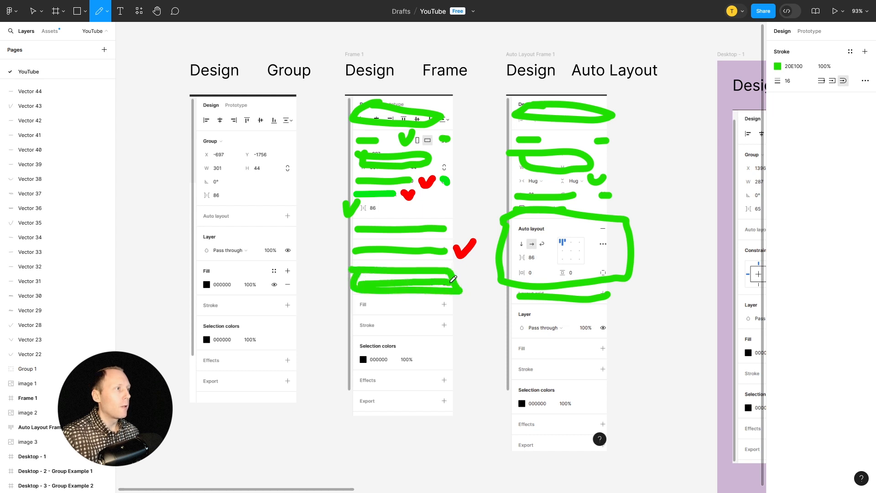
pyautogui.moveTo(525, 309)
pyautogui.mouseDown()
pyautogui.moveTo(571, 332)
pyautogui.moveTo(603, 325)
pyautogui.moveTo(524, 313)
pyautogui.mouseUp()
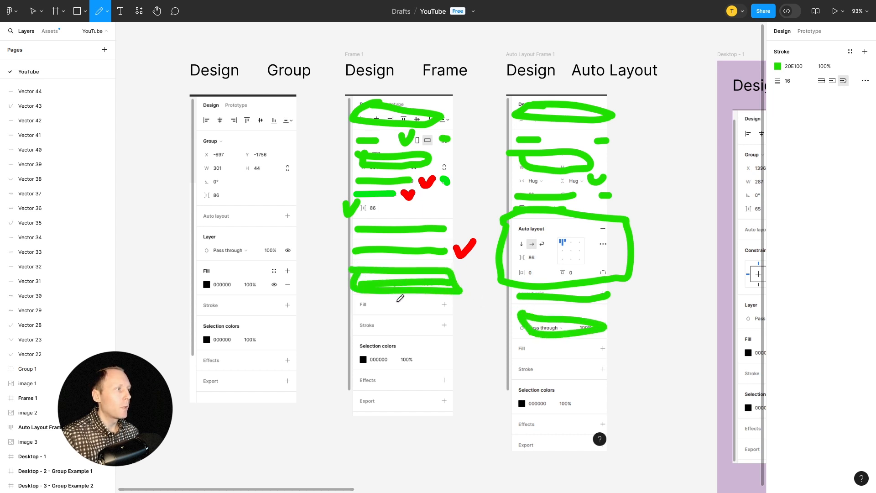
pyautogui.moveTo(362, 299)
pyautogui.mouseDown()
pyautogui.moveTo(368, 394)
pyautogui.moveTo(420, 402)
pyautogui.moveTo(436, 330)
pyautogui.moveTo(364, 298)
pyautogui.mouseUp()
pyautogui.moveTo(520, 345)
pyautogui.mouseDown()
pyautogui.moveTo(524, 436)
pyautogui.moveTo(583, 454)
pyautogui.moveTo(604, 407)
pyautogui.moveTo(608, 353)
pyautogui.moveTo(519, 341)
pyautogui.mouseUp()
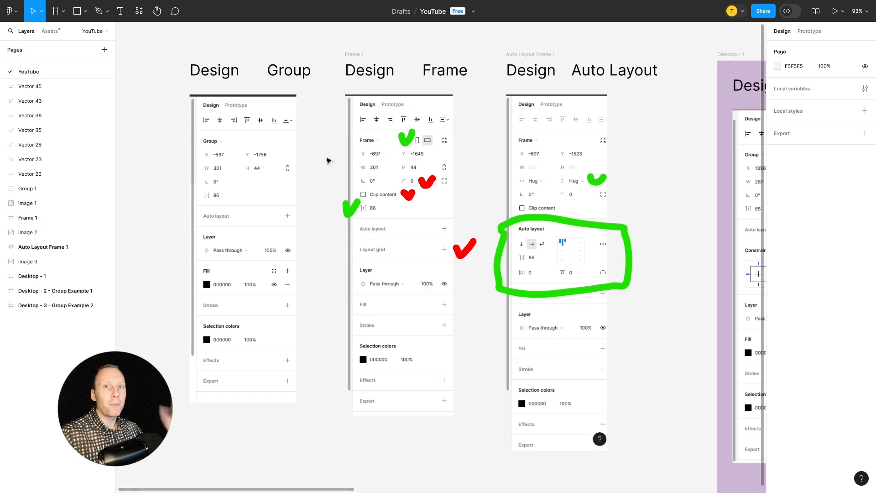
# Review the settings marked by the green check marks and the loop around Auto layout, selecting each mark in turn.
pyautogui.click(407, 138)
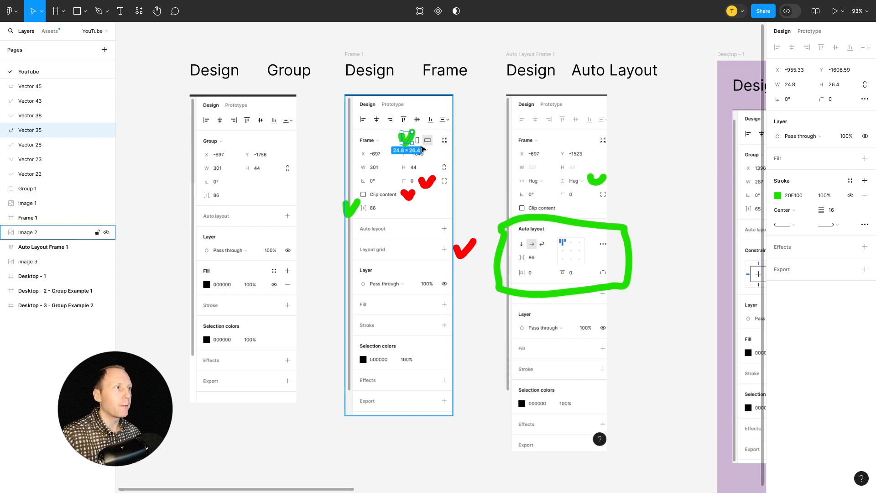
pyautogui.click(352, 208)
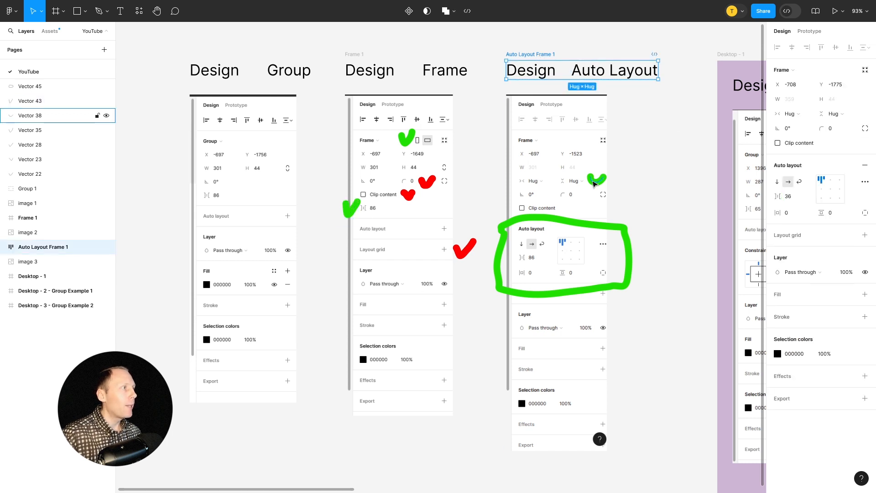
pyautogui.click(597, 181)
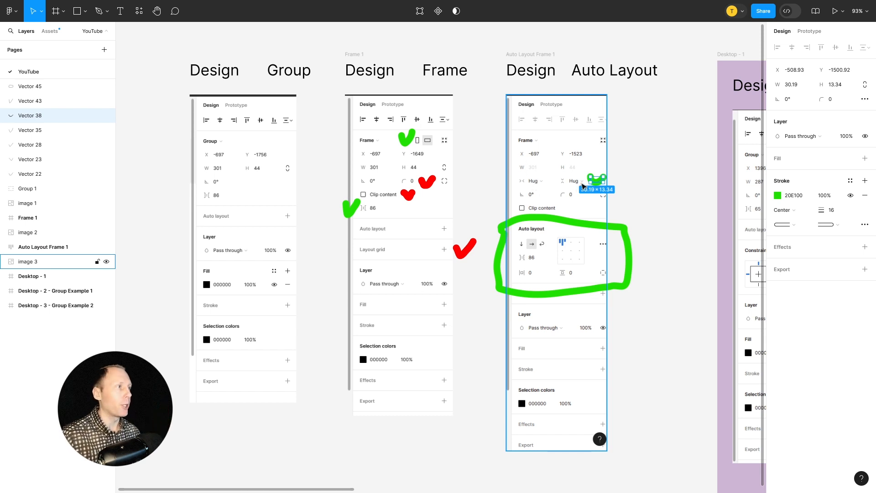
pyautogui.click(514, 225)
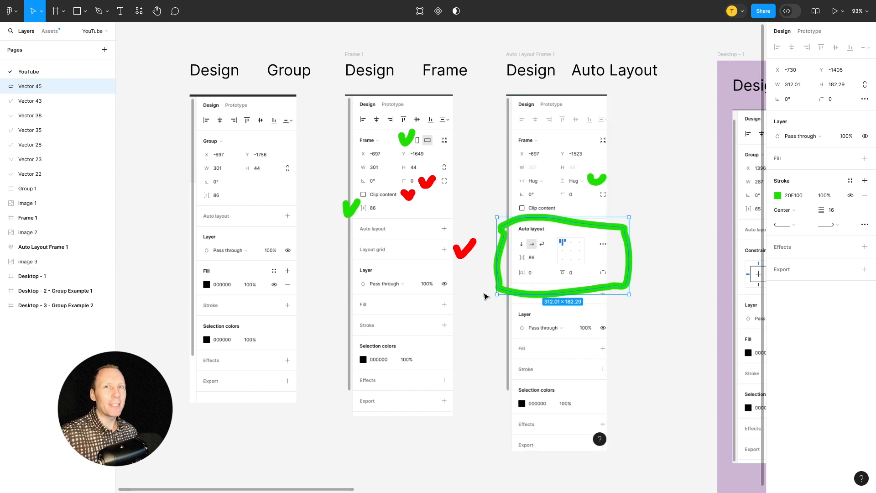
pyautogui.click(479, 325)
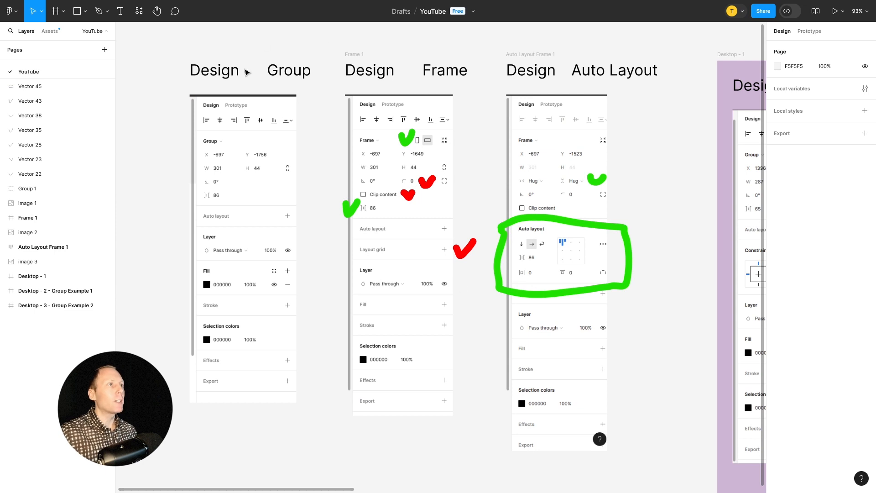
# Compare the properties of Group 1 and Frame 1, reviewing the red check marks on the frame-only settings.
pyautogui.click(227, 75)
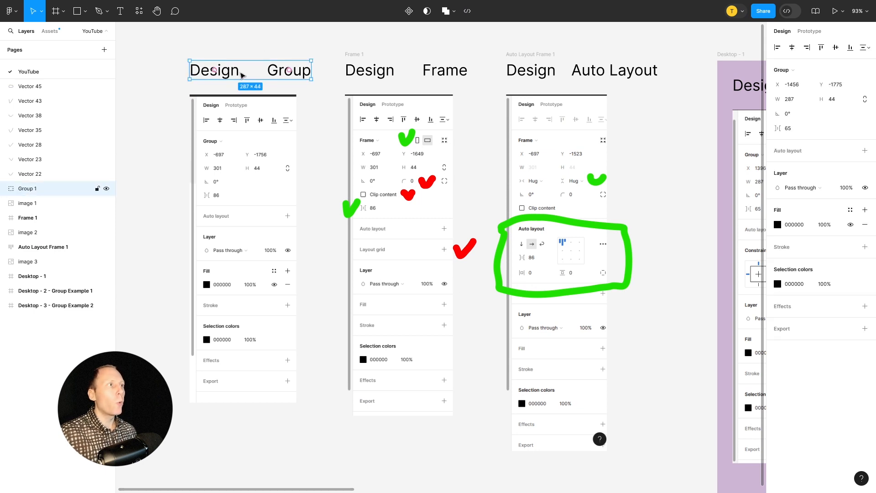
pyautogui.click(369, 72)
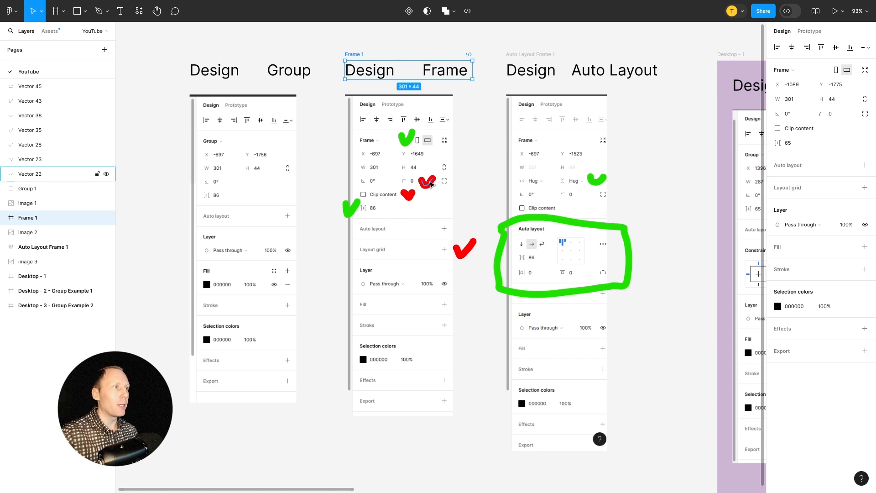
pyautogui.click(425, 189)
pyautogui.click(466, 249)
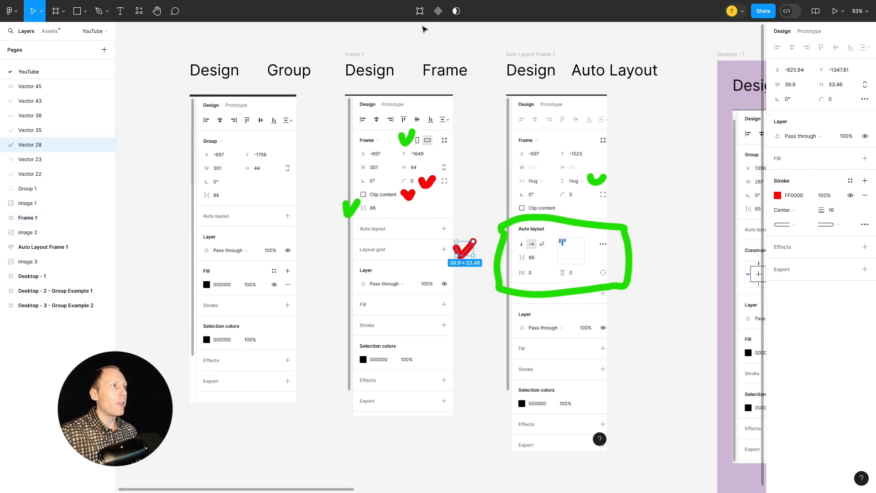
pyautogui.click(359, 55)
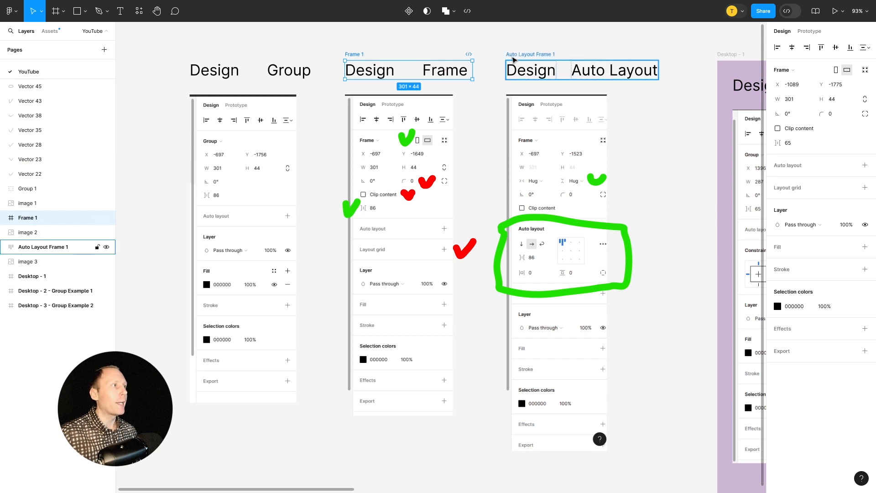
# Mark the Fill sections in the group, frame and auto layout screenshots with short vertical green pencil strokes.
pyautogui.click(528, 57)
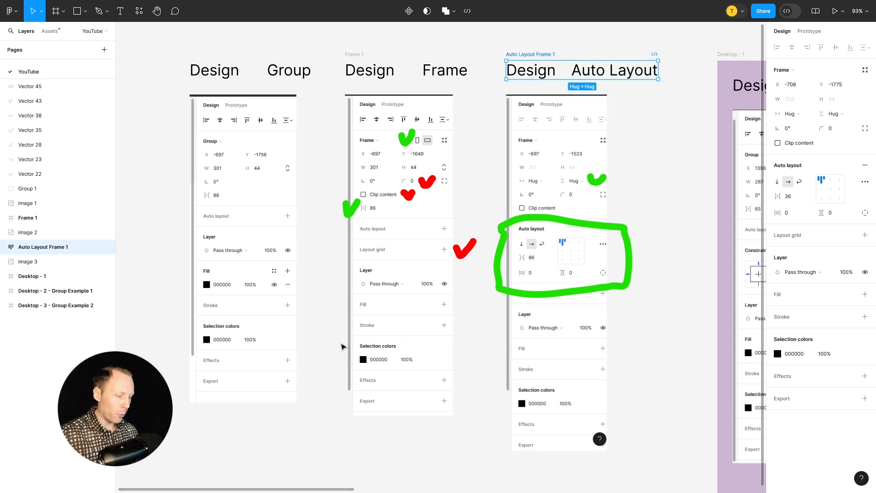
pyautogui.hotkey('shift', 'p')
pyautogui.moveTo(199, 263); pyautogui.dragTo(200, 287)
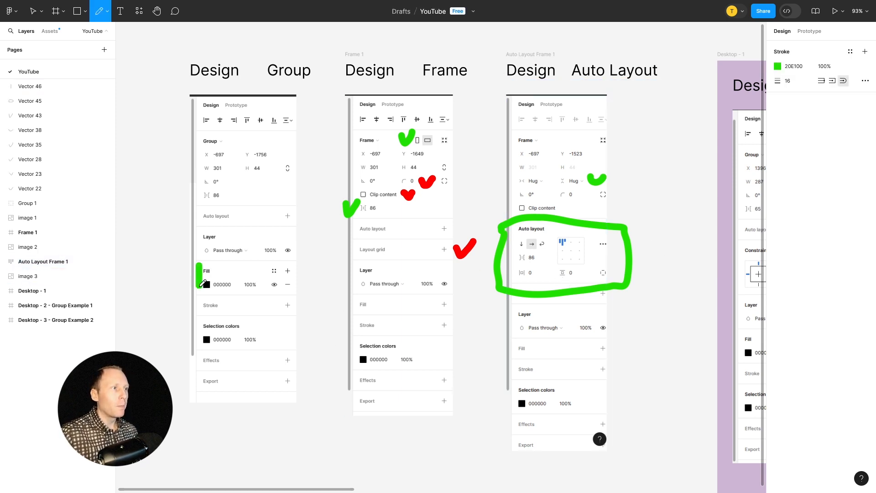
pyautogui.moveTo(350, 294); pyautogui.dragTo(348, 318)
pyautogui.moveTo(513, 340); pyautogui.dragTo(508, 363)
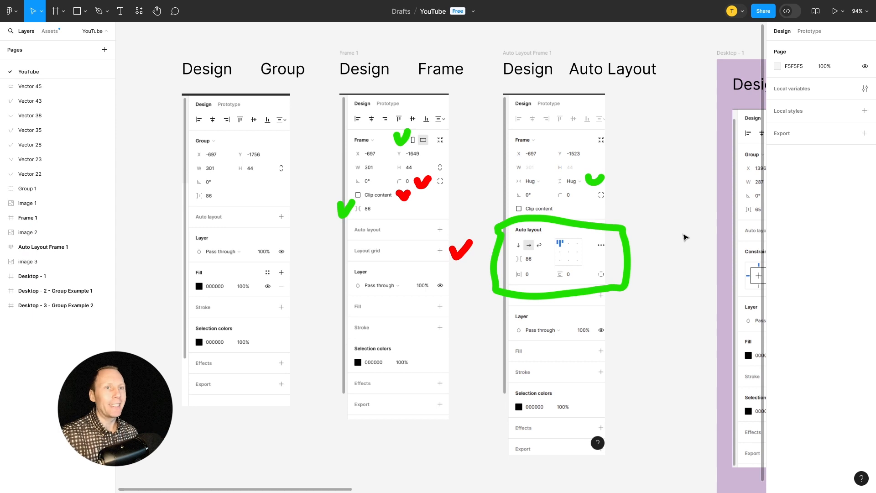
# Go to the Desktop - 1 frame, select it and expand its layers.
pyautogui.moveTo(680, 191); pyautogui.dragTo(373, 160)
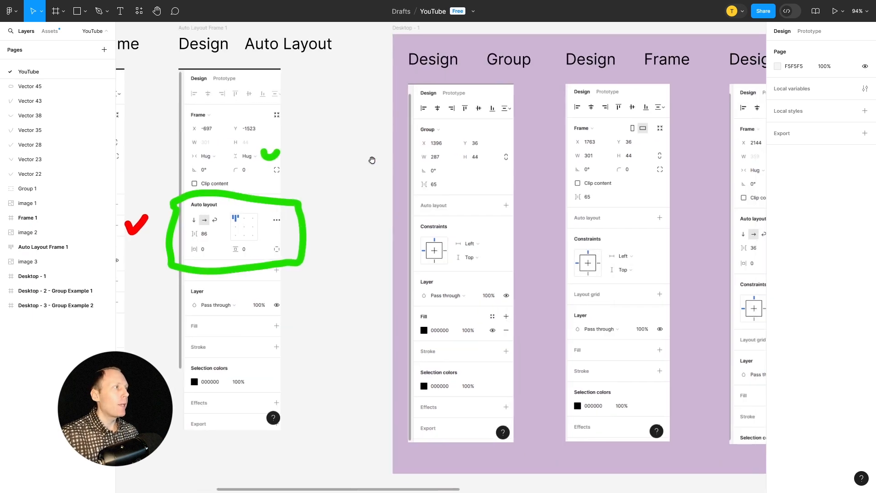
pyautogui.moveTo(579, 154); pyautogui.dragTo(360, 160)
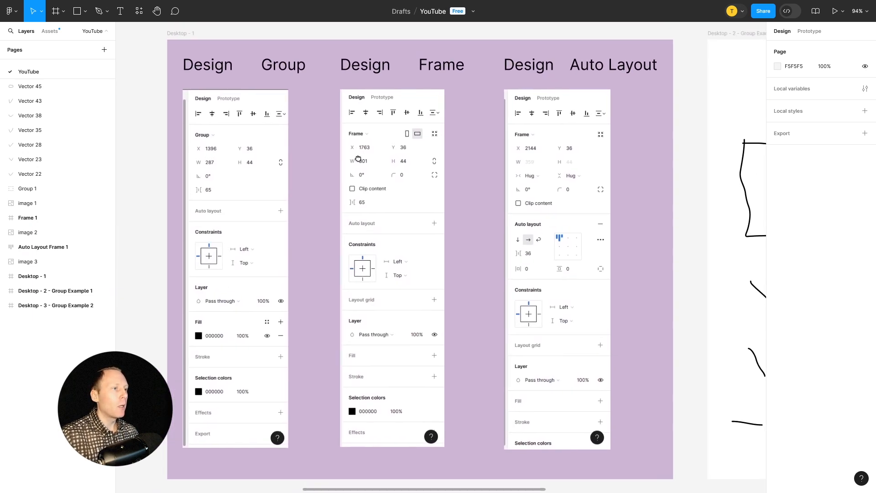
pyautogui.click(177, 34)
pyautogui.click(177, 36)
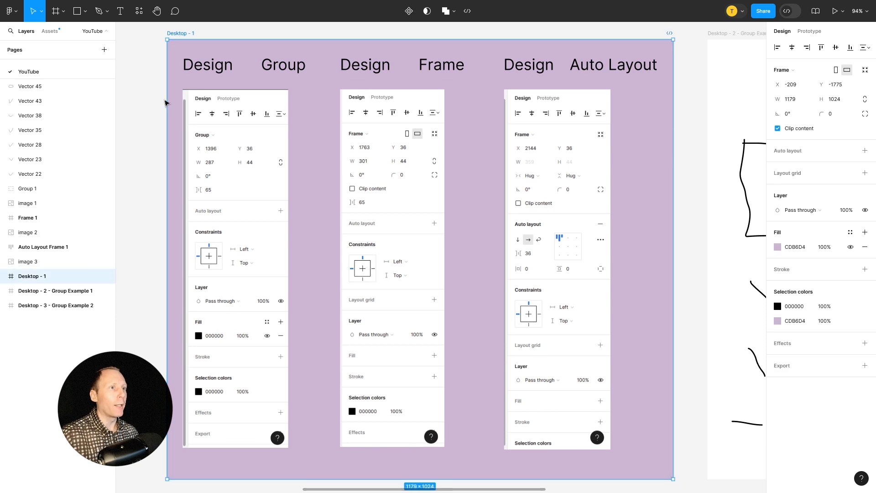
pyautogui.click(3, 277)
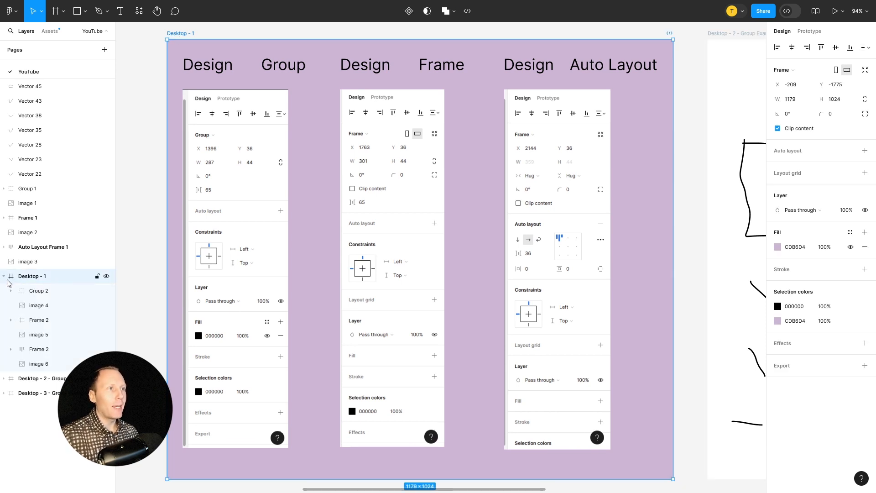
# Compare the properties of the group, frame and auto layout headings inside Desktop - 1, selecting each in turn.
pyautogui.click(284, 66)
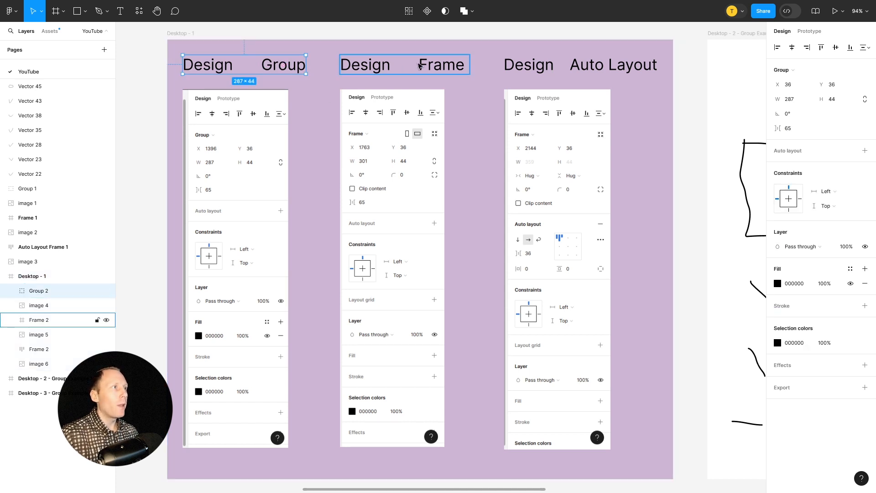
pyautogui.click(420, 66)
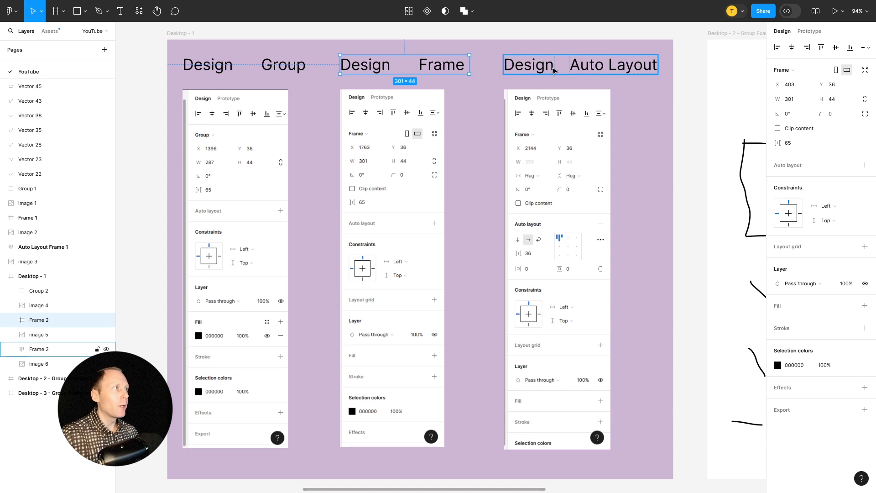
pyautogui.click(543, 68)
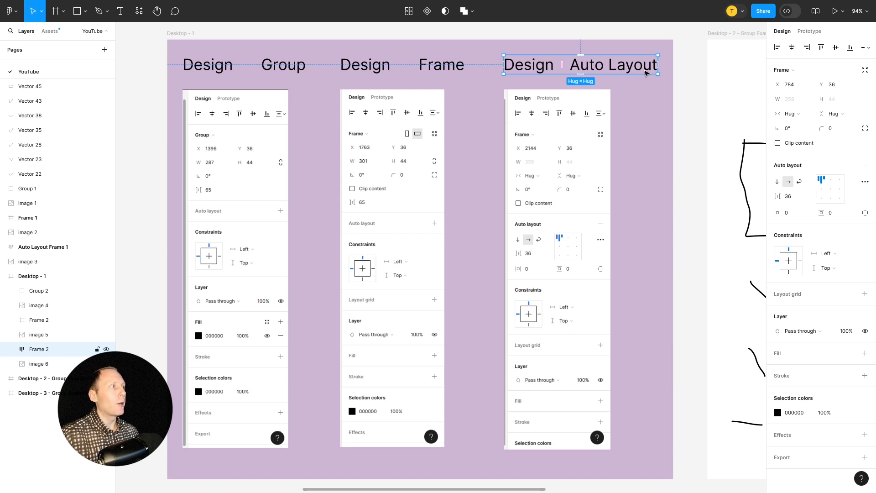
pyautogui.click(358, 68)
pyautogui.click(283, 67)
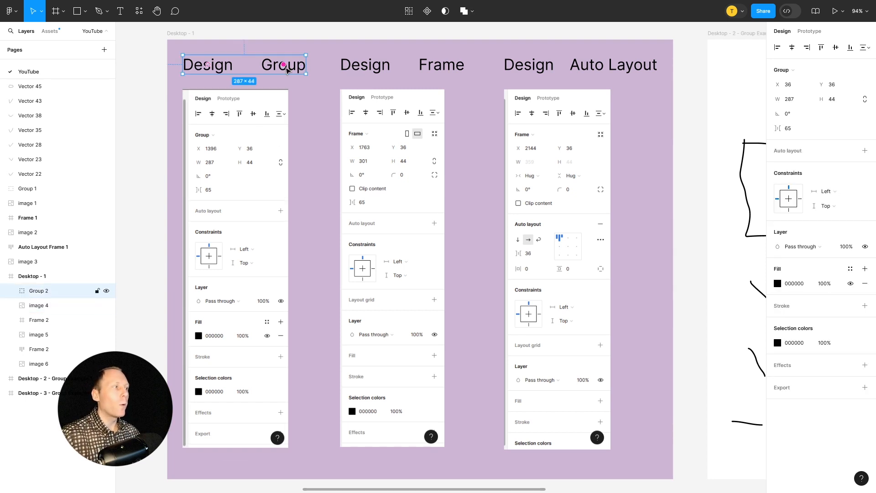
pyautogui.click(346, 66)
pyautogui.click(512, 53)
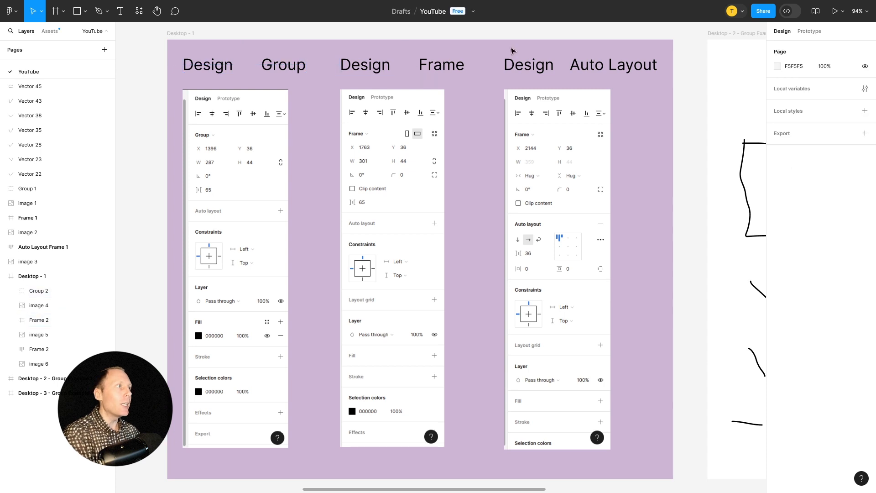
pyautogui.click(515, 65)
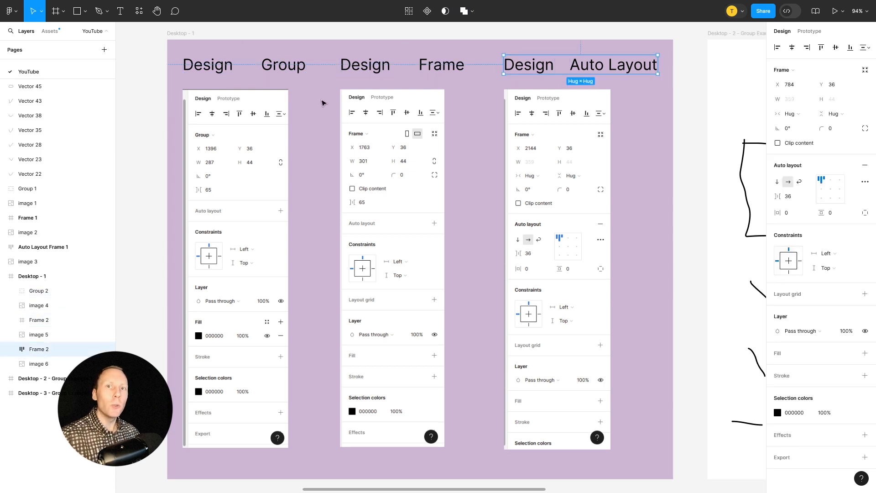
# Review the three design panel screenshots in Desktop - 1 alongside the headings they belong to.
pyautogui.click(242, 116)
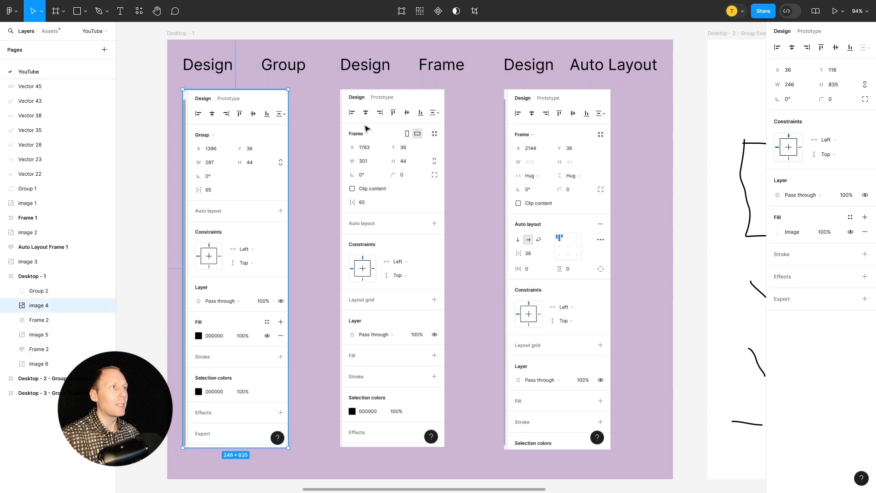
pyautogui.click(383, 105)
pyautogui.click(561, 131)
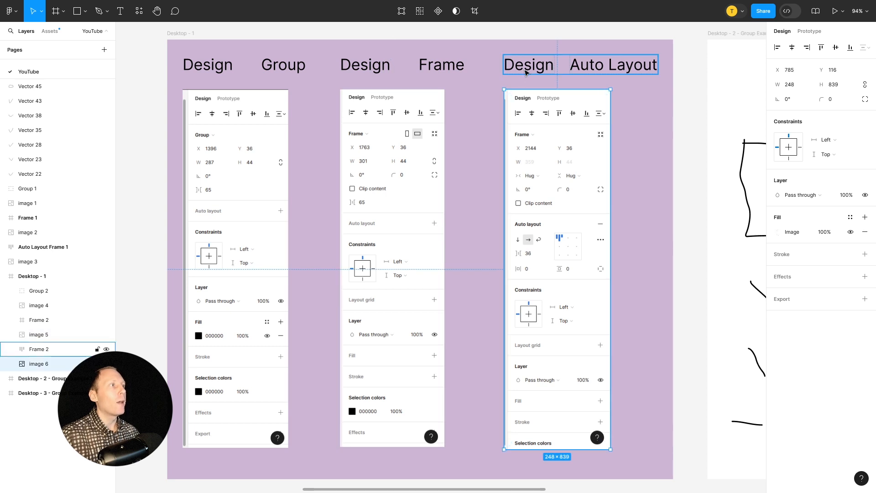
pyautogui.click(575, 64)
pyautogui.click(402, 65)
pyautogui.click(234, 231)
pyautogui.click(306, 133)
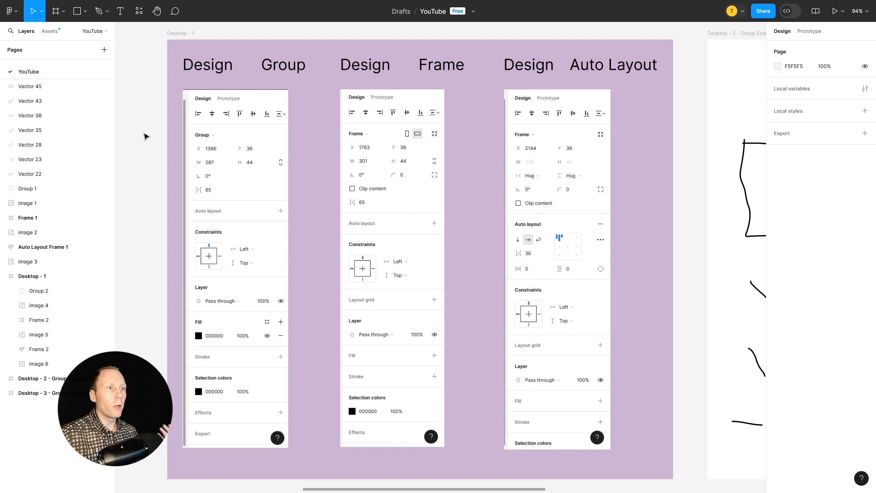
# Compare the properties of the Design Group heading with those of the Design Frame heading.
pyautogui.click(283, 67)
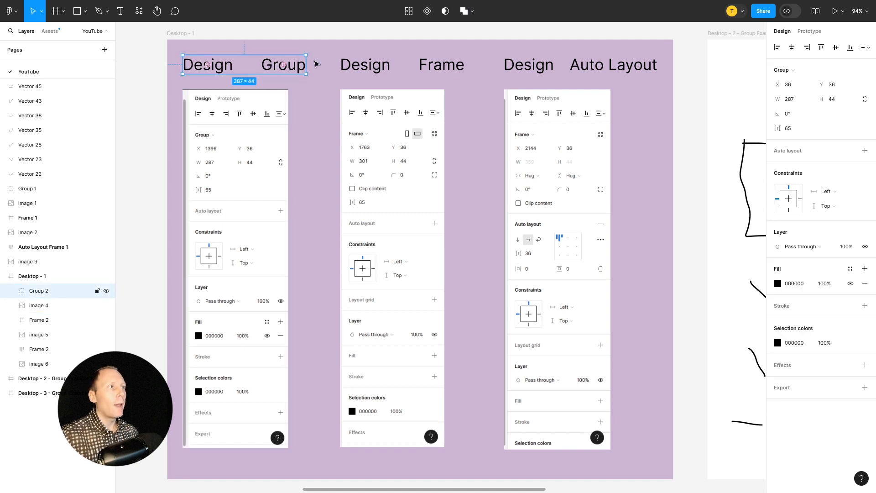
pyautogui.click(363, 65)
pyautogui.click(282, 64)
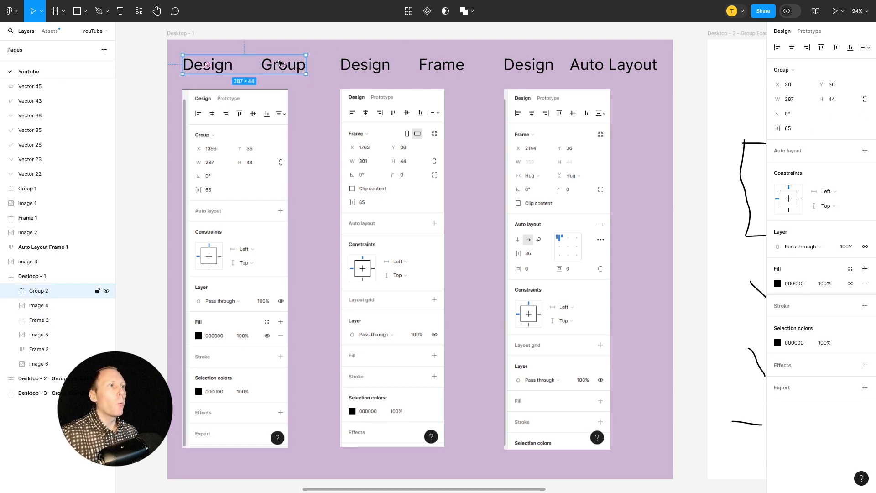
# Circle the alignment row and the position and size values in red pencil on the group and frame screenshots.
pyautogui.hotkey('shift', 'p')
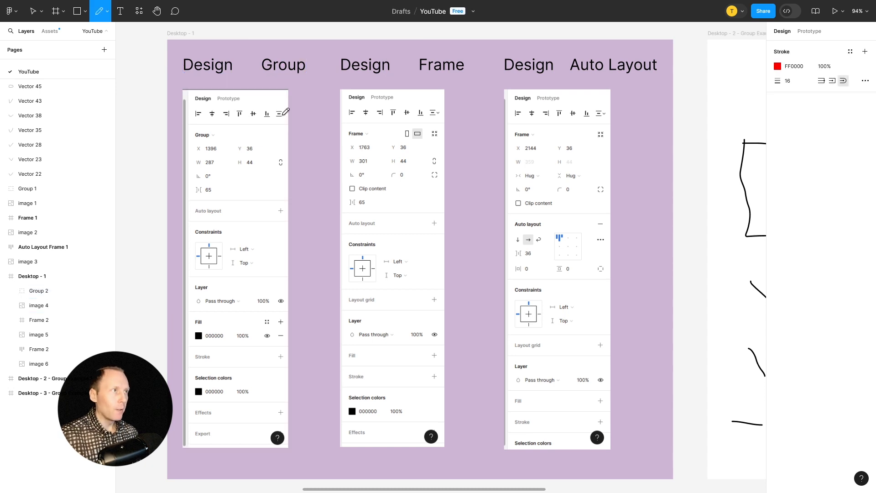
pyautogui.moveTo(196, 96)
pyautogui.mouseDown()
pyautogui.moveTo(195, 119)
pyautogui.moveTo(270, 118)
pyautogui.moveTo(277, 110)
pyautogui.moveTo(198, 97)
pyautogui.mouseUp()
pyautogui.moveTo(350, 94)
pyautogui.mouseDown()
pyautogui.moveTo(360, 117)
pyautogui.moveTo(437, 117)
pyautogui.moveTo(399, 100)
pyautogui.moveTo(336, 97)
pyautogui.mouseUp()
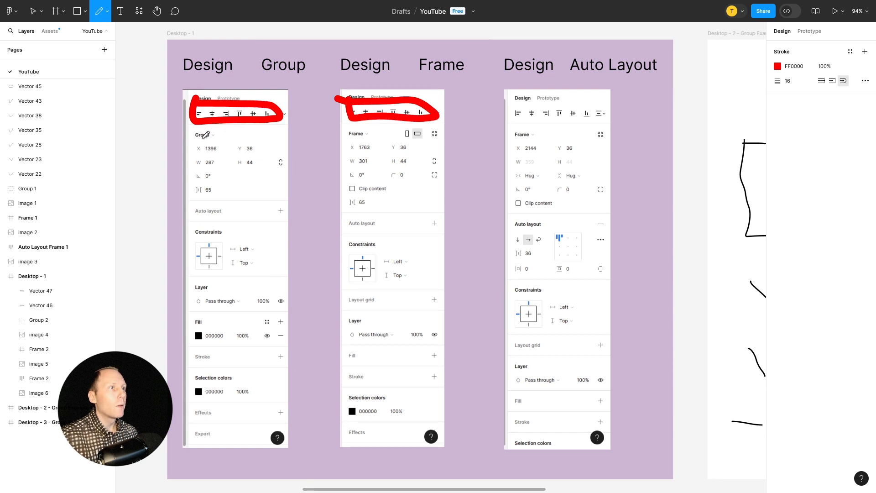
pyautogui.moveTo(206, 134)
pyautogui.mouseDown()
pyautogui.moveTo(203, 161)
pyautogui.moveTo(234, 163)
pyautogui.moveTo(254, 151)
pyautogui.moveTo(206, 135)
pyautogui.mouseUp()
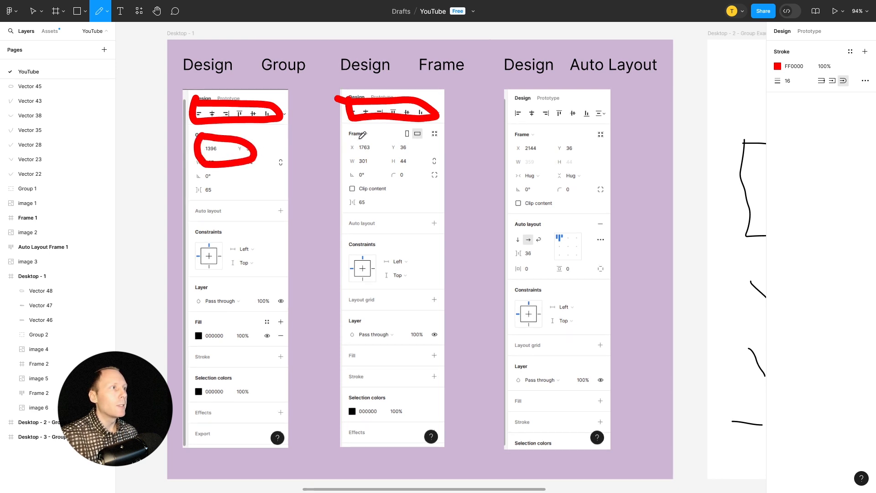
pyautogui.moveTo(361, 134)
pyautogui.mouseDown()
pyautogui.moveTo(354, 155)
pyautogui.moveTo(405, 149)
pyautogui.moveTo(360, 133)
pyautogui.mouseUp()
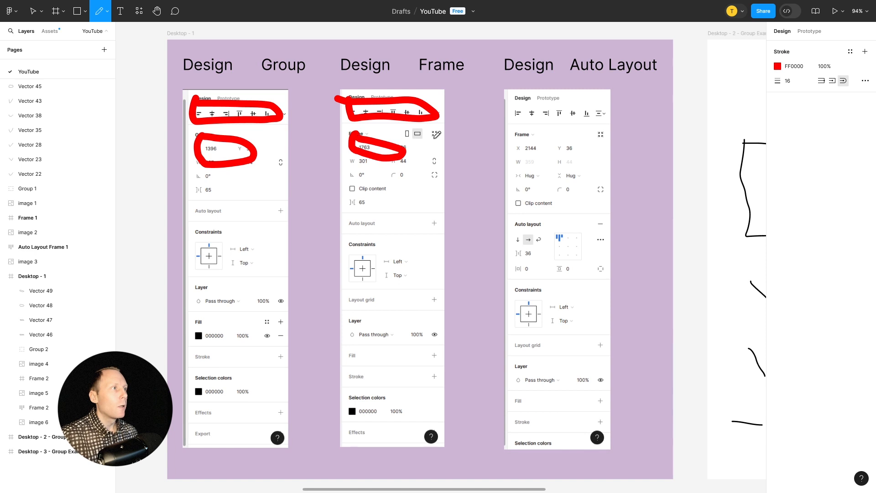
# Mark the frame screenshot's resize, corner and Clip content settings in red, and strike through the proportions and rotation settings in both screenshots.
pyautogui.moveTo(440, 131); pyautogui.dragTo(461, 124)
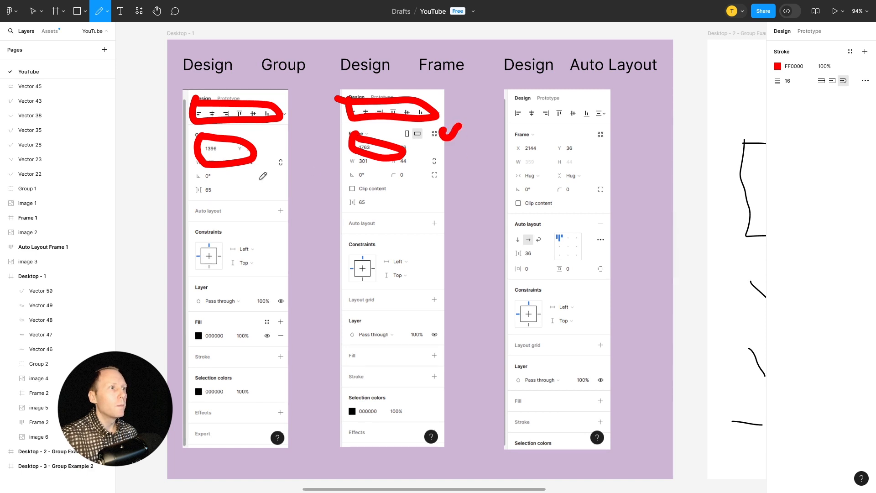
pyautogui.moveTo(439, 160); pyautogui.dragTo(427, 161)
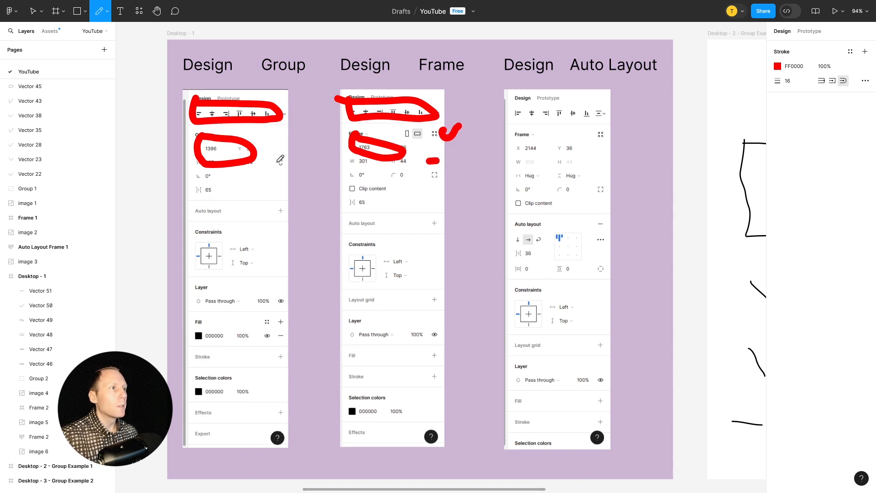
pyautogui.moveTo(273, 161); pyautogui.dragTo(289, 161)
pyautogui.moveTo(188, 174); pyautogui.dragTo(213, 174)
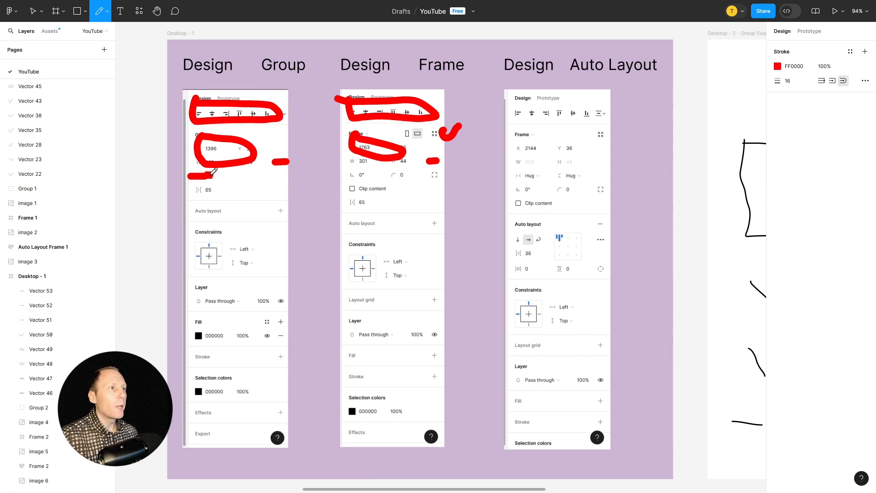
pyautogui.moveTo(351, 175)
pyautogui.mouseDown()
pyautogui.moveTo(448, 181)
pyautogui.moveTo(458, 164)
pyautogui.mouseUp()
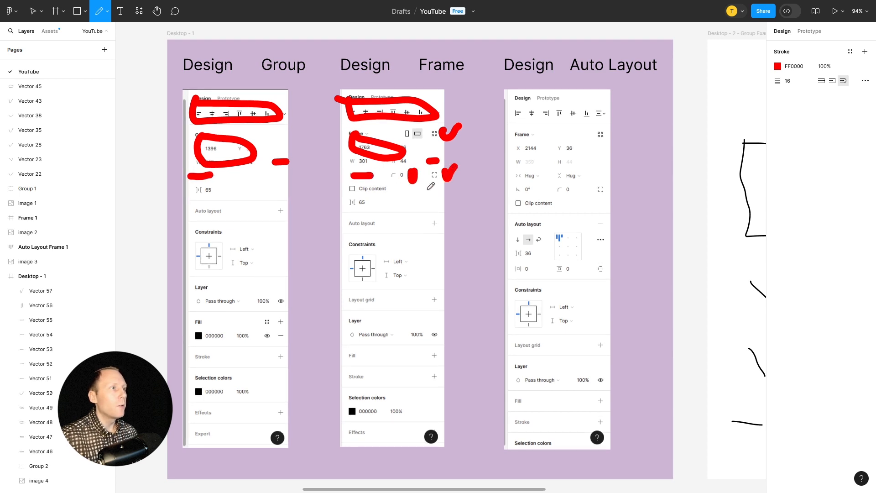
pyautogui.moveTo(392, 182)
pyautogui.mouseDown()
pyautogui.moveTo(397, 194)
pyautogui.moveTo(405, 182)
pyautogui.mouseUp()
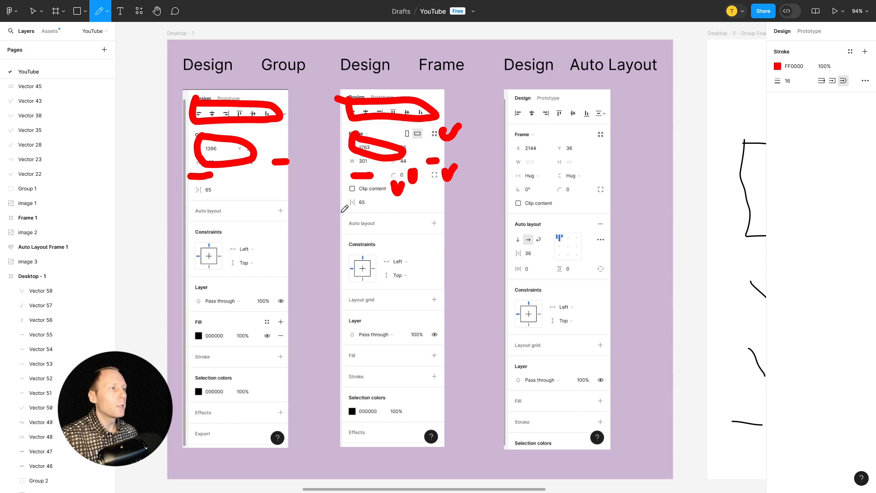
# Strike through the spacing value, Auto layout row and Constraints section in red on both the group and frame screenshots.
pyautogui.moveTo(343, 202); pyautogui.dragTo(370, 202)
pyautogui.moveTo(212, 191)
pyautogui.mouseDown()
pyautogui.moveTo(193, 191)
pyautogui.moveTo(283, 210)
pyautogui.mouseUp()
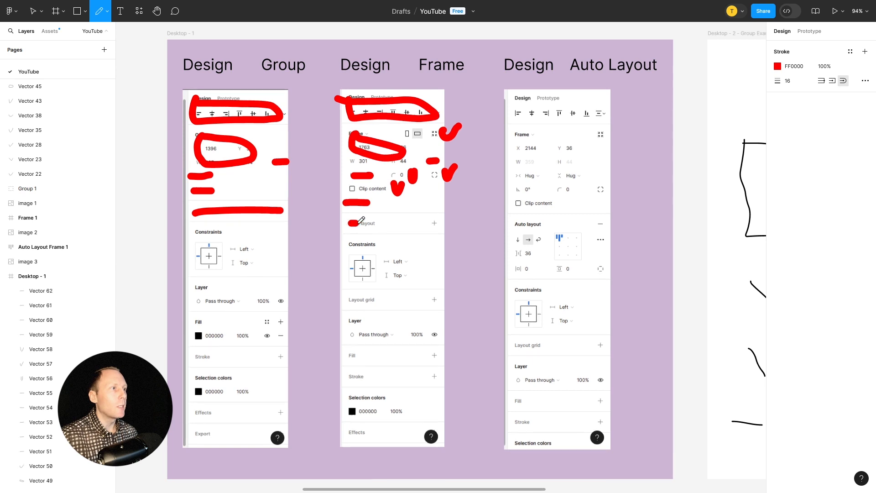
pyautogui.moveTo(349, 223); pyautogui.dragTo(443, 224)
pyautogui.moveTo(201, 231); pyautogui.dragTo(282, 277)
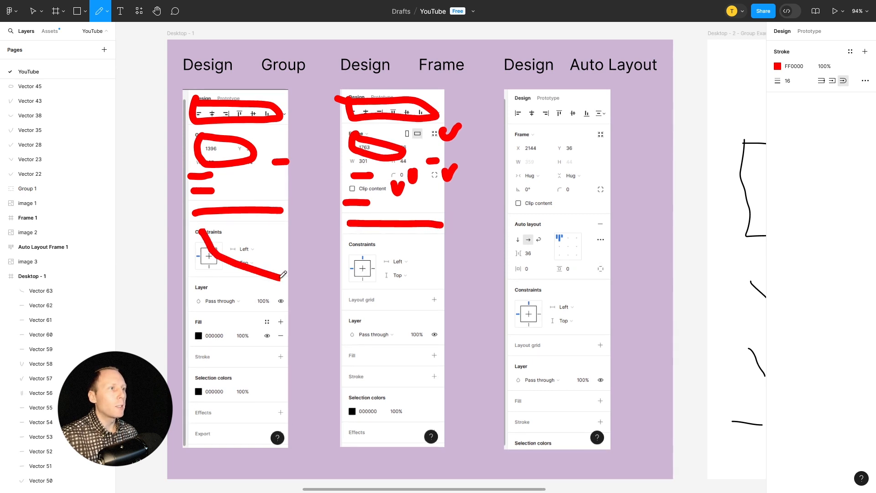
pyautogui.moveTo(361, 238); pyautogui.dragTo(419, 275)
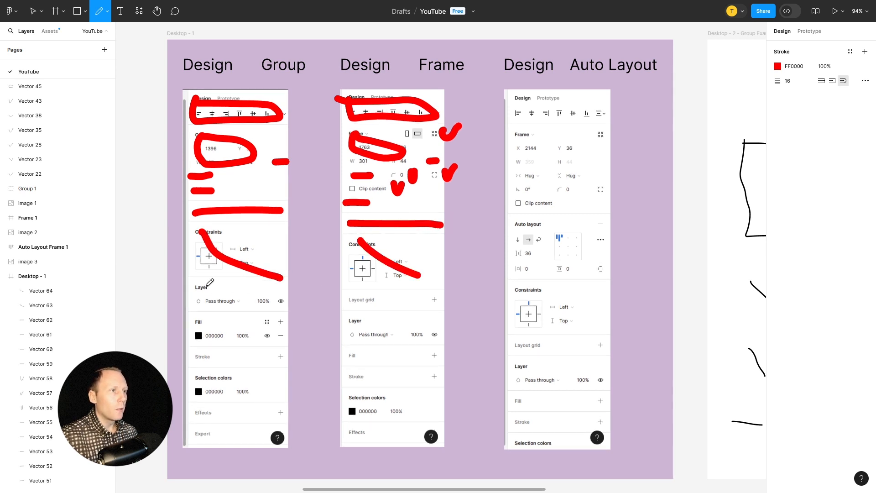
# Strike through the Layer section in both screenshots in red, and put a check mark beside the frame's Layout grid row.
pyautogui.moveTo(196, 287); pyautogui.dragTo(274, 302)
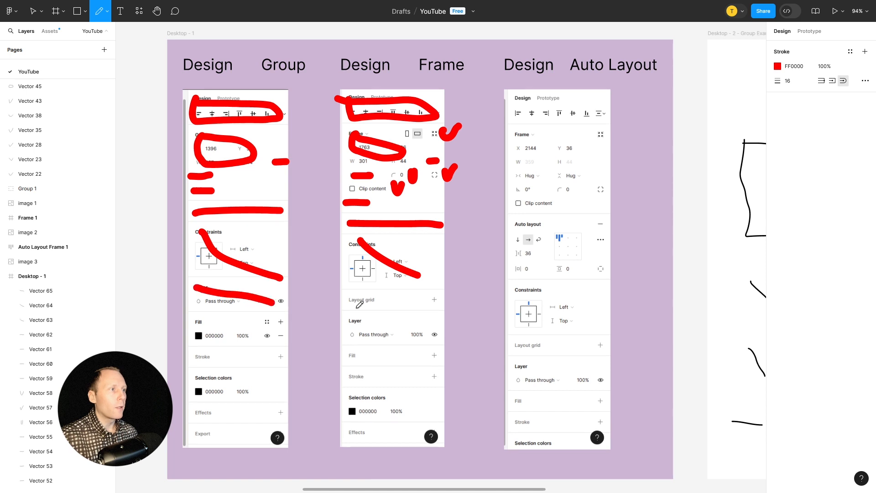
pyautogui.click(347, 321)
pyautogui.moveTo(353, 322); pyautogui.dragTo(439, 336)
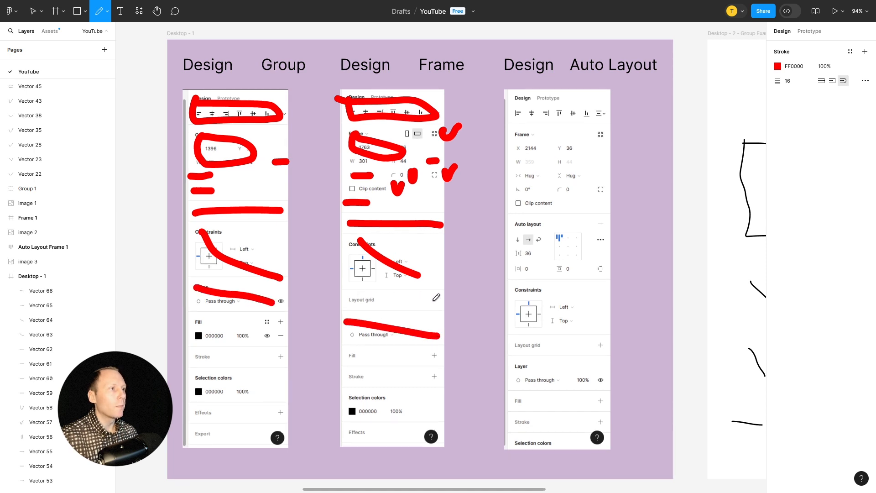
pyautogui.moveTo(445, 289)
pyautogui.mouseDown()
pyautogui.moveTo(450, 298)
pyautogui.moveTo(468, 288)
pyautogui.mouseUp()
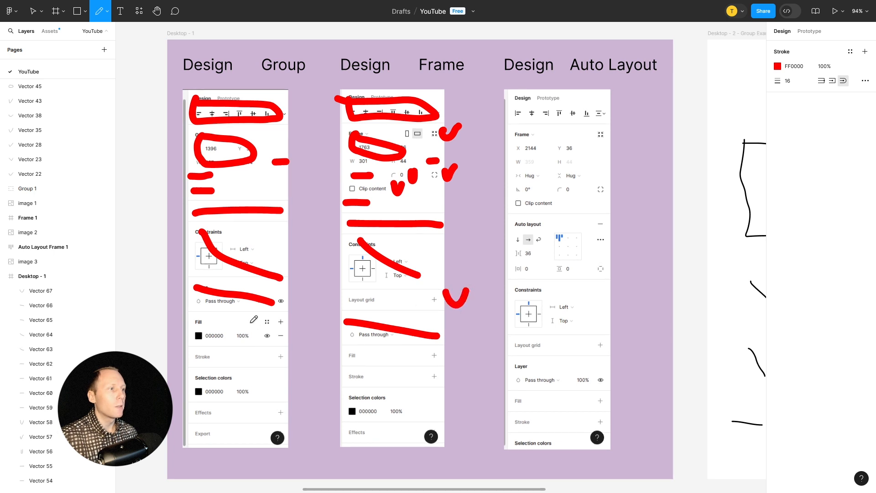
# Mark the Fill, Stroke, Selection colors and Effects sections in red pencil on the group and frame screenshots.
pyautogui.moveTo(200, 320)
pyautogui.mouseDown()
pyautogui.moveTo(290, 335)
pyautogui.moveTo(282, 320)
pyautogui.moveTo(216, 325)
pyautogui.mouseUp()
pyautogui.moveTo(347, 356); pyautogui.dragTo(440, 357)
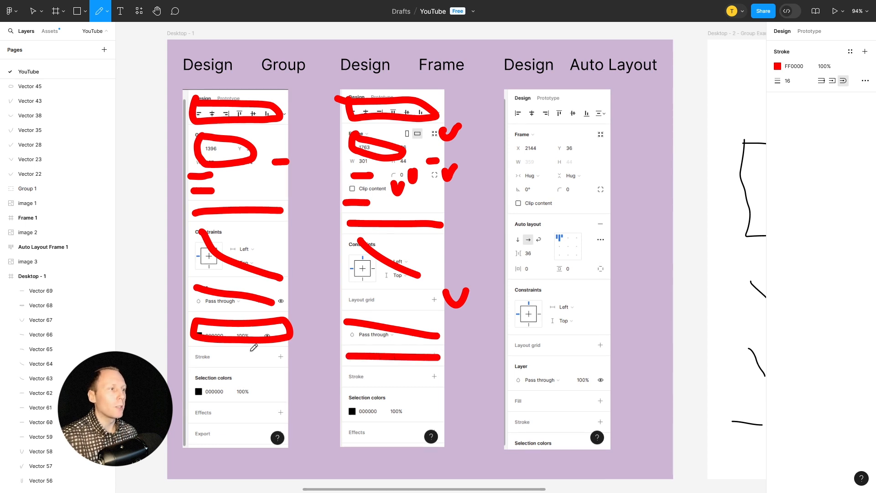
pyautogui.moveTo(210, 355)
pyautogui.mouseDown()
pyautogui.moveTo(230, 430)
pyautogui.moveTo(219, 358)
pyautogui.mouseUp()
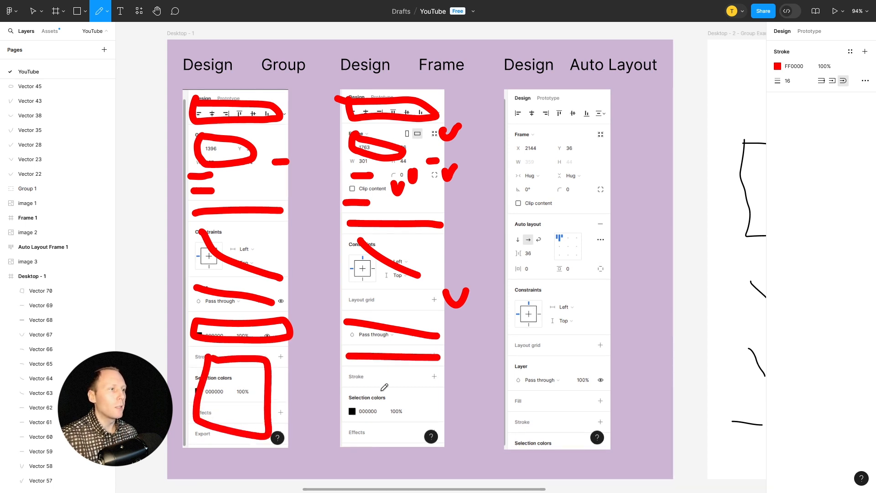
pyautogui.moveTo(358, 371)
pyautogui.mouseDown()
pyautogui.moveTo(349, 420)
pyautogui.moveTo(407, 424)
pyautogui.moveTo(435, 390)
pyautogui.moveTo(367, 368)
pyautogui.mouseUp()
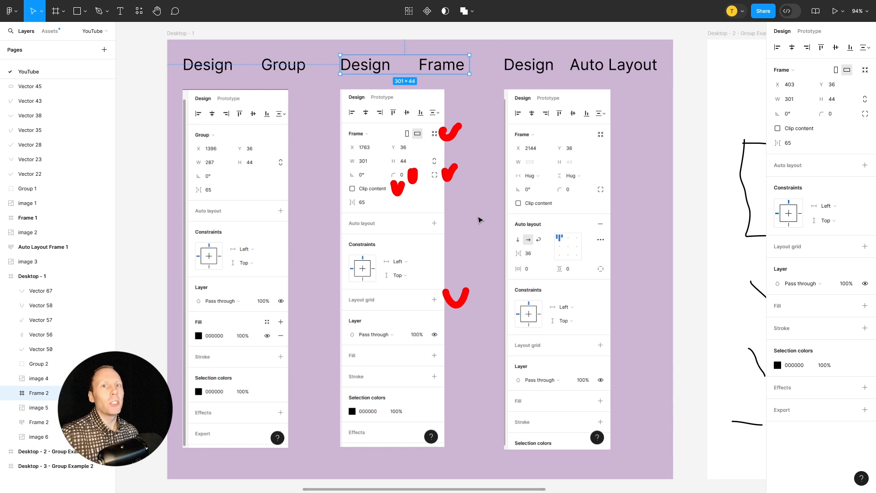
# Select the Design Frame and Design Auto Layout headings in turn to compare their design settings.
pyautogui.click(675, 234)
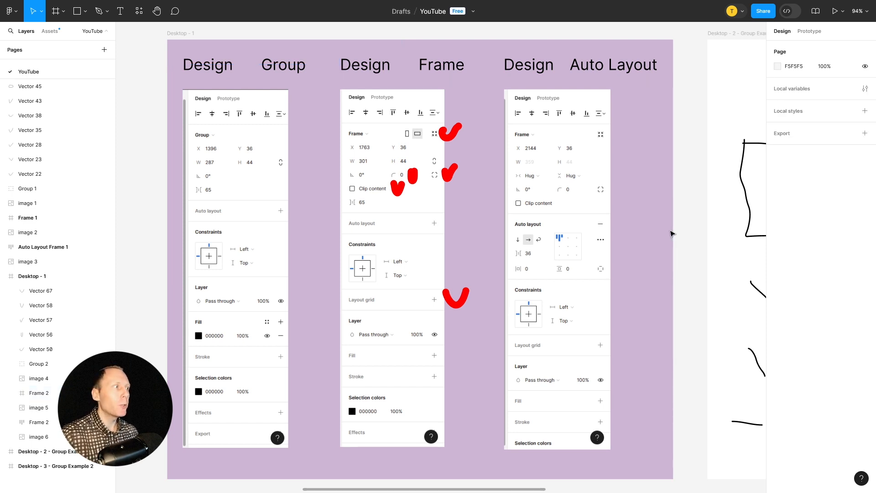
pyautogui.click(442, 67)
pyautogui.click(589, 68)
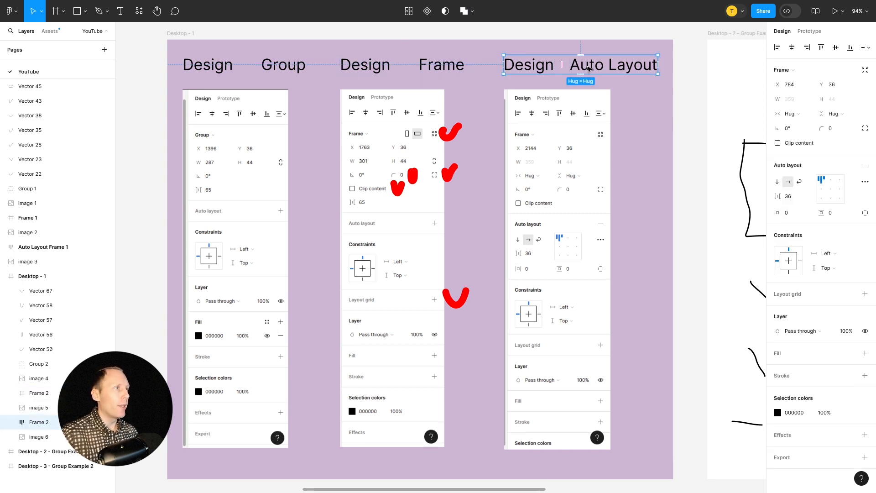
pyautogui.click(502, 89)
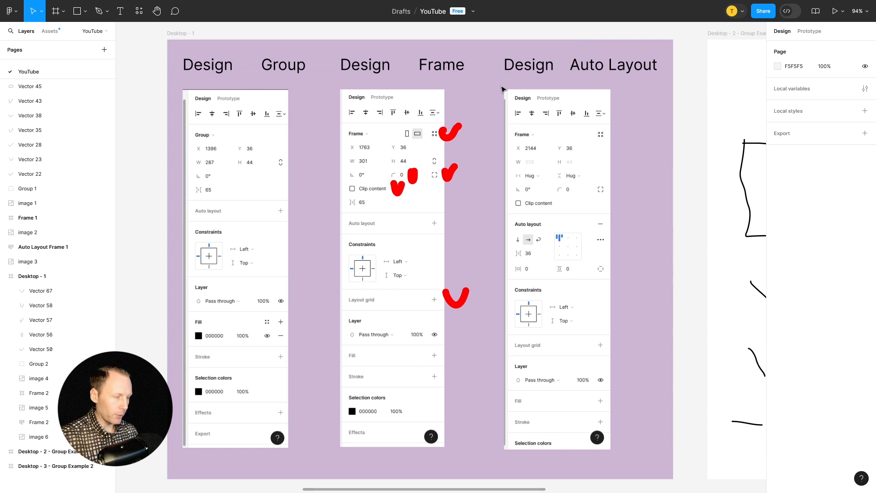
# With a 00EA17 green pencil, mark the alignment and Frame header rows on the frame and auto layout screenshots, with a check mark beside the frame's orientation options.
pyautogui.hotkey('shift', 'p')
pyautogui.moveTo(351, 94)
pyautogui.mouseDown()
pyautogui.moveTo(355, 114)
pyautogui.moveTo(441, 108)
pyautogui.mouseUp()
pyautogui.moveTo(520, 95)
pyautogui.mouseDown()
pyautogui.moveTo(567, 115)
pyautogui.moveTo(608, 114)
pyautogui.mouseUp()
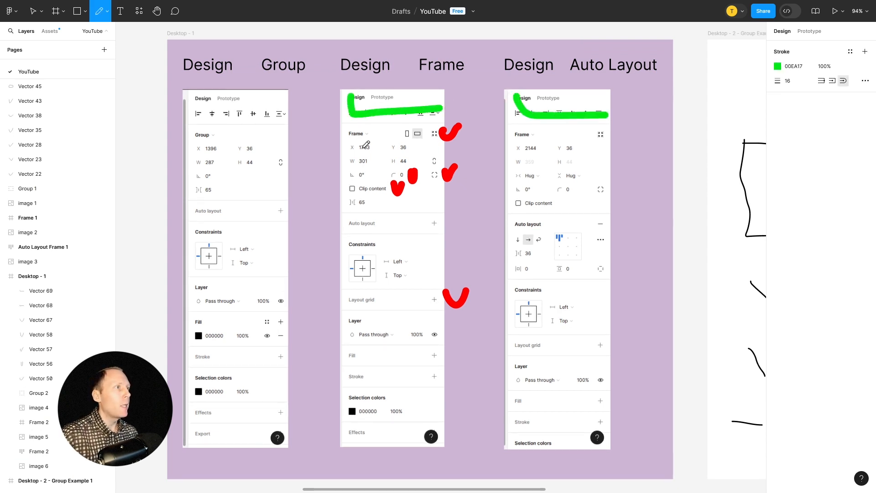
pyautogui.moveTo(344, 133); pyautogui.dragTo(370, 133)
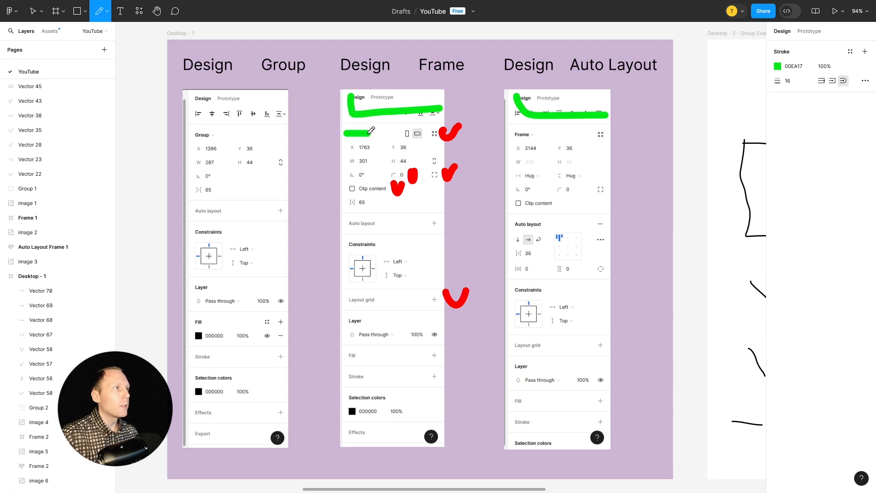
pyautogui.moveTo(599, 134); pyautogui.dragTo(606, 133)
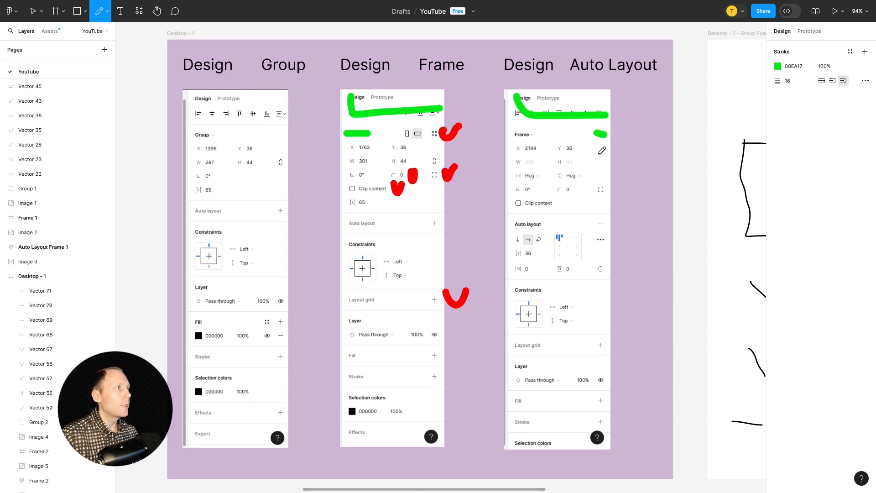
pyautogui.moveTo(391, 130); pyautogui.dragTo(405, 125)
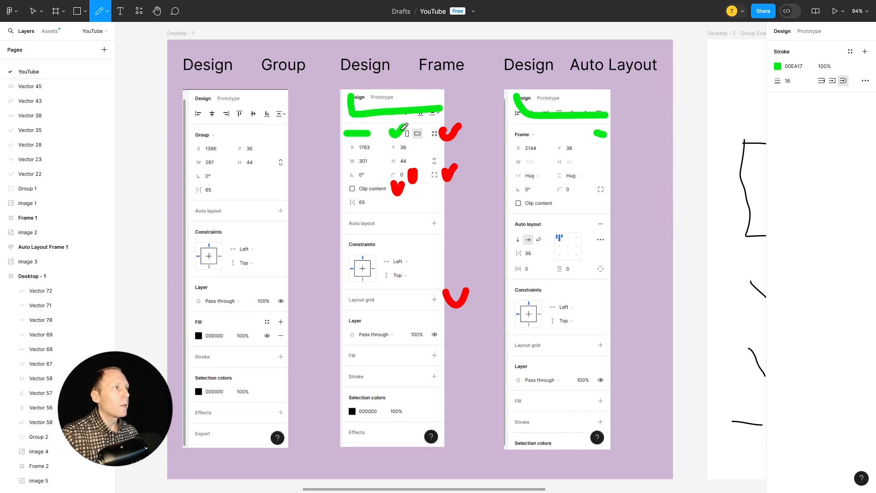
# Mark the position, size, rotation, corner and Clip content settings in green on both screenshots, with a check mark beside the auto layout's Hug setting.
pyautogui.moveTo(355, 146)
pyautogui.mouseDown()
pyautogui.moveTo(362, 164)
pyautogui.moveTo(402, 159)
pyautogui.moveTo(393, 147)
pyautogui.moveTo(351, 145)
pyautogui.mouseUp()
pyautogui.moveTo(517, 145)
pyautogui.mouseDown()
pyautogui.moveTo(529, 163)
pyautogui.moveTo(567, 159)
pyautogui.moveTo(561, 144)
pyautogui.moveTo(521, 144)
pyautogui.moveTo(521, 164)
pyautogui.mouseUp()
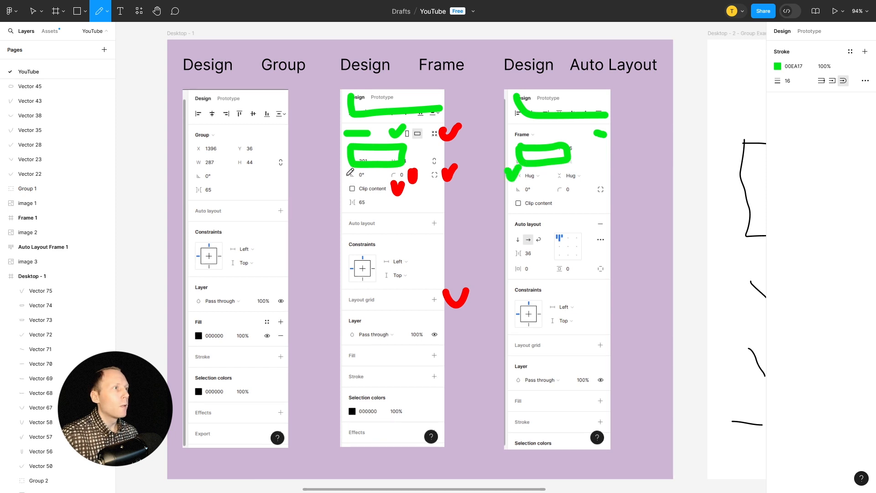
pyautogui.moveTo(346, 175); pyautogui.dragTo(404, 173)
pyautogui.moveTo(513, 190); pyautogui.dragTo(606, 185)
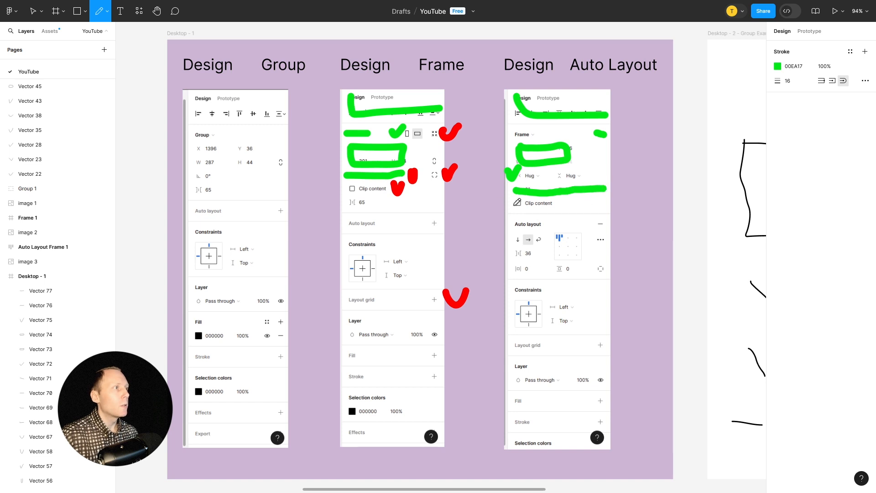
pyautogui.moveTo(514, 204); pyautogui.dragTo(556, 203)
pyautogui.moveTo(347, 187); pyautogui.dragTo(382, 186)
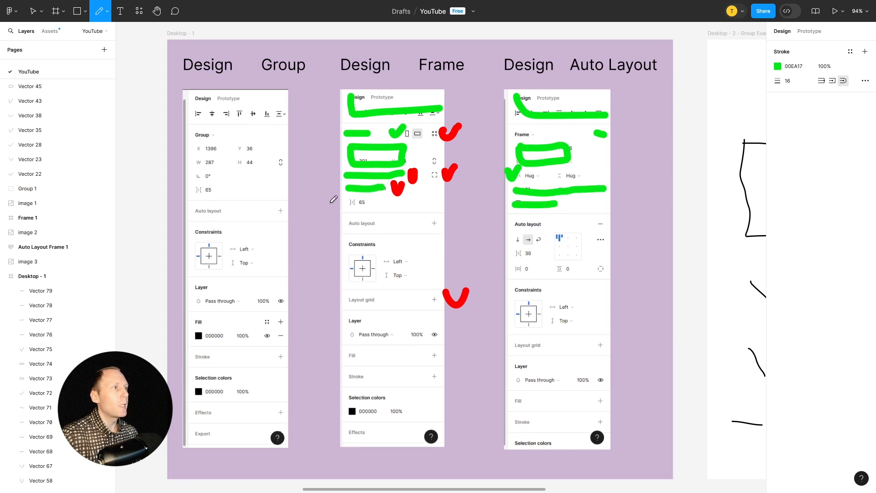
# Put a green check mark beside the frame's spacing value, strike through its Auto layout row, and circle the auto layout screenshot's Auto layout section.
pyautogui.moveTo(332, 197); pyautogui.dragTo(350, 198)
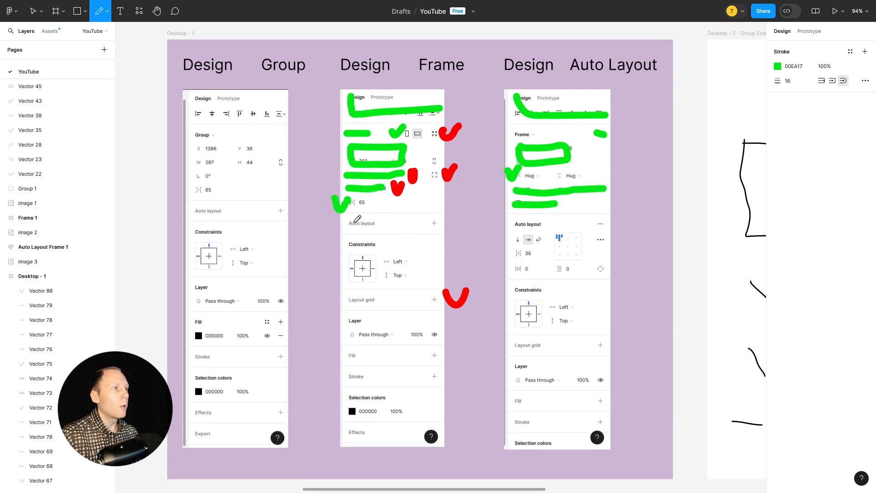
pyautogui.moveTo(346, 224); pyautogui.dragTo(437, 223)
pyautogui.moveTo(509, 214)
pyautogui.mouseDown()
pyautogui.moveTo(507, 274)
pyautogui.moveTo(575, 280)
pyautogui.moveTo(625, 254)
pyautogui.moveTo(621, 214)
pyautogui.moveTo(502, 210)
pyautogui.mouseUp()
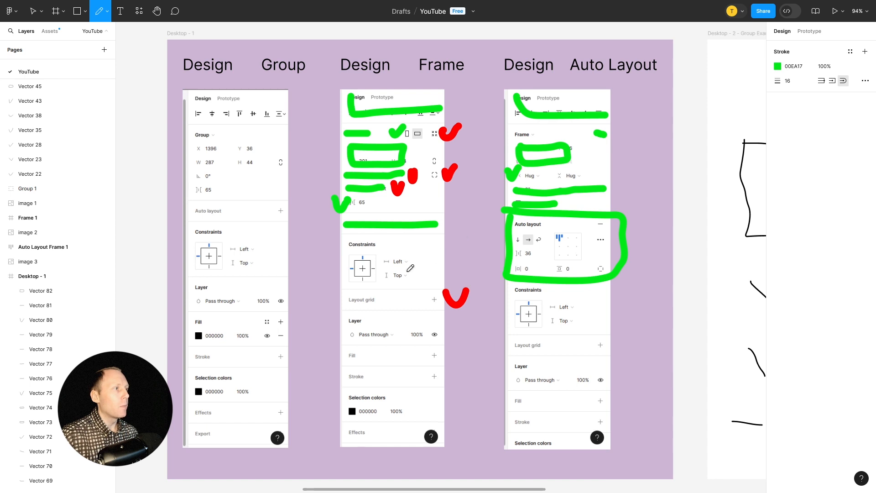
# Strike through the Constraints and Layout grid sections in green on the frame and auto layout screenshots.
pyautogui.moveTo(351, 236); pyautogui.dragTo(402, 276)
pyautogui.moveTo(529, 289); pyautogui.dragTo(577, 315)
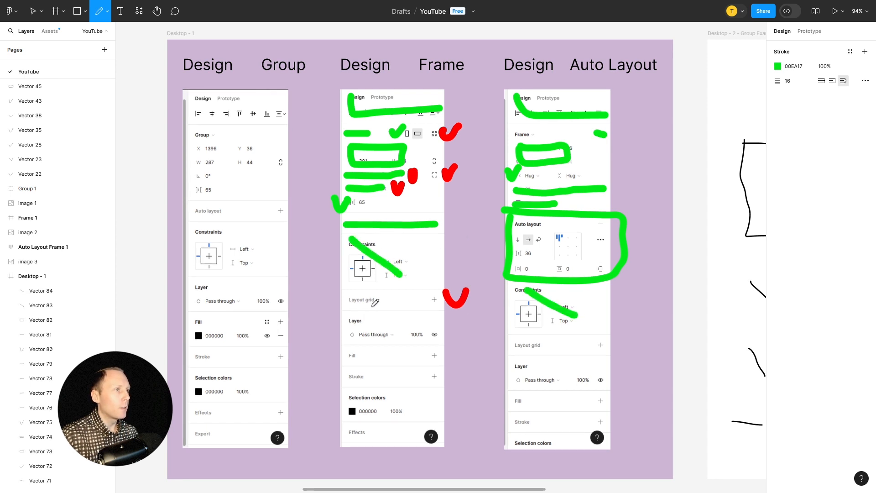
pyautogui.moveTo(350, 299); pyautogui.dragTo(392, 300)
pyautogui.moveTo(514, 346); pyautogui.dragTo(544, 345)
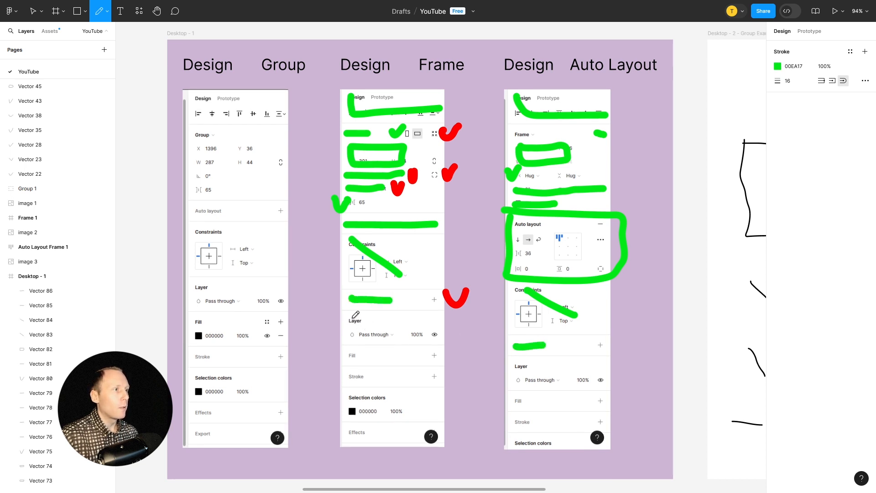
# Strike through the remaining sections from Layer down to Selection colors in green on the frame and auto layout screenshots.
pyautogui.moveTo(350, 318); pyautogui.dragTo(379, 375)
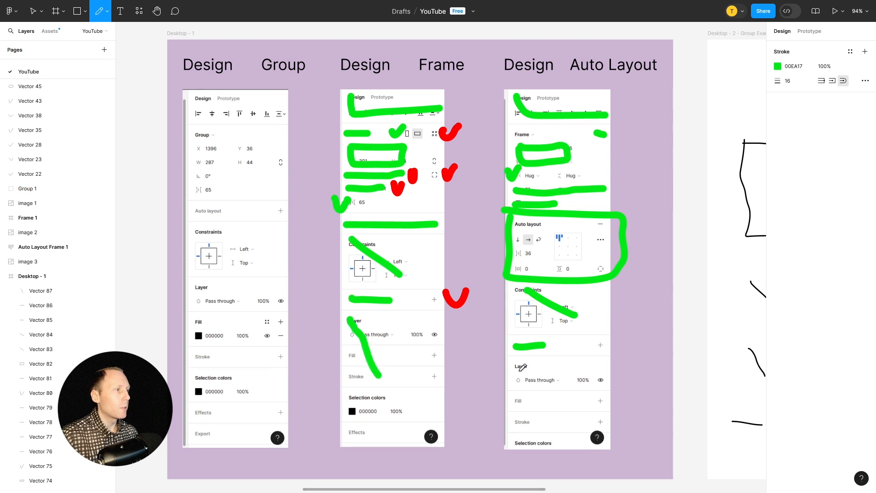
pyautogui.moveTo(516, 363); pyautogui.dragTo(546, 424)
pyautogui.moveTo(346, 389); pyautogui.dragTo(391, 438)
pyautogui.moveTo(527, 419); pyautogui.dragTo(551, 442)
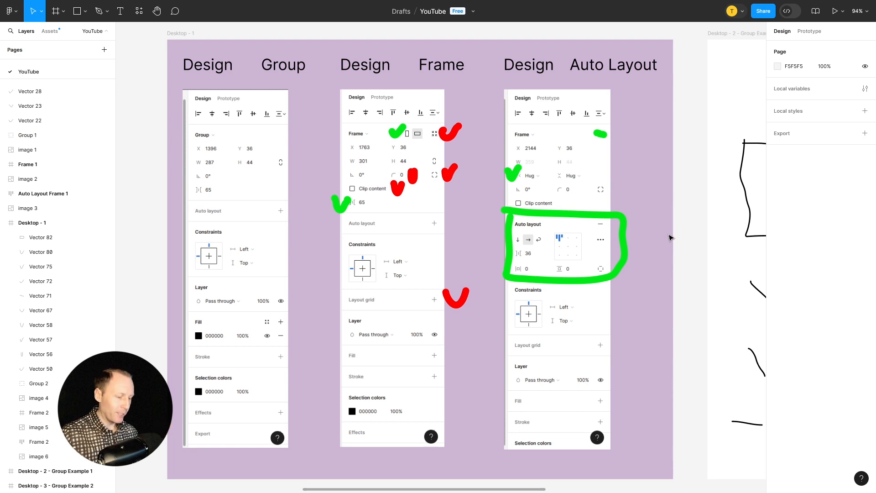
# Draw a vertical green line beside the Constraints section on the frame, auto layout and group screenshots.
pyautogui.hotkey('shift', 'p')
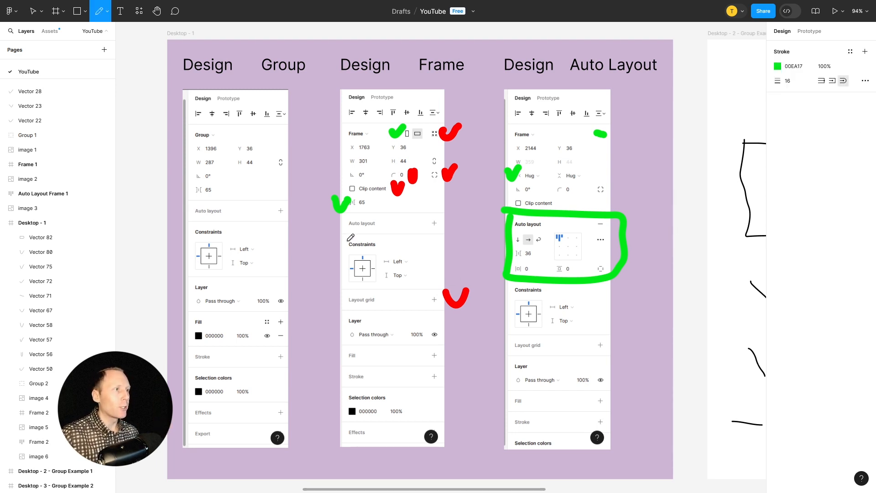
pyautogui.moveTo(345, 238); pyautogui.dragTo(345, 284)
pyautogui.moveTo(510, 285); pyautogui.dragTo(508, 333)
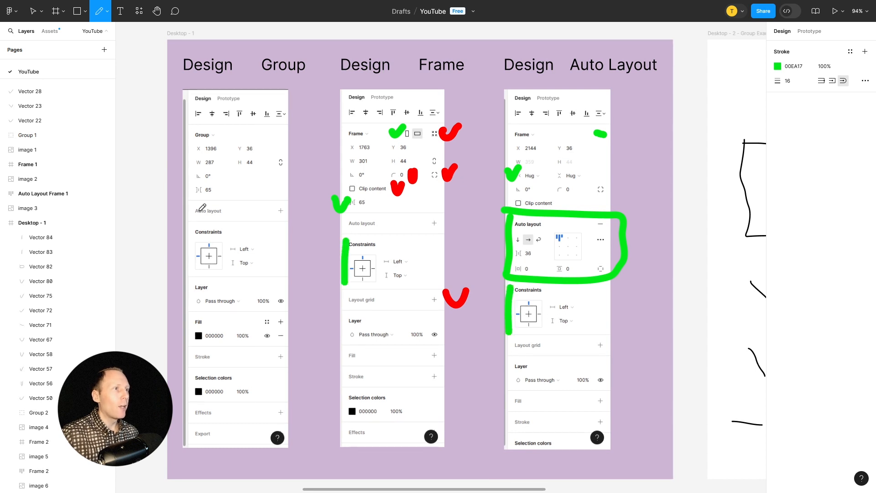
pyautogui.moveTo(194, 225); pyautogui.dragTo(195, 271)
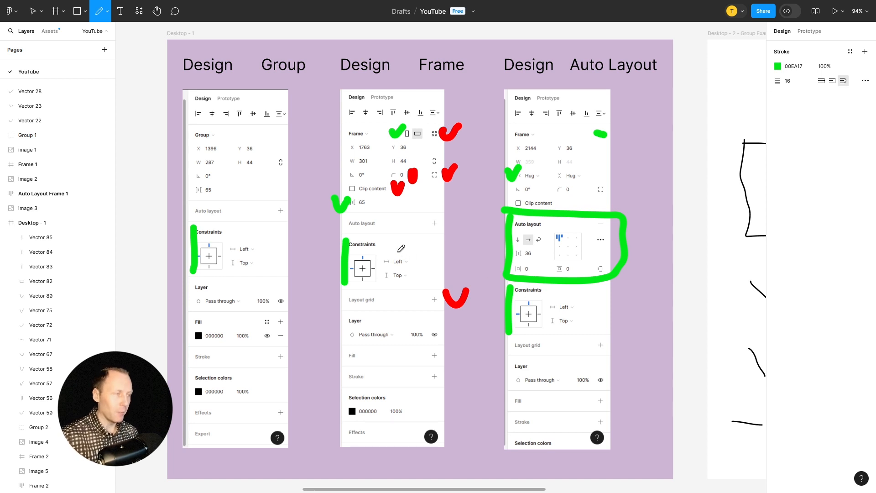
# Compare the standalone screenshots with those inside Desktop - 1 for the Constraints section, and select the Desktop - 1 parent frame.
pyautogui.scroll(-2, 403, 239)
pyautogui.hscroll(-10, 285, 229)
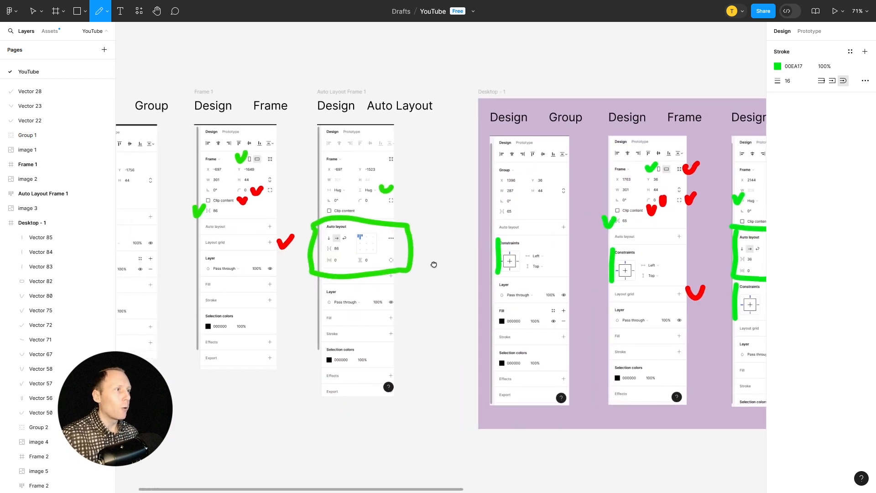
pyautogui.hscroll(-2, 499, 281)
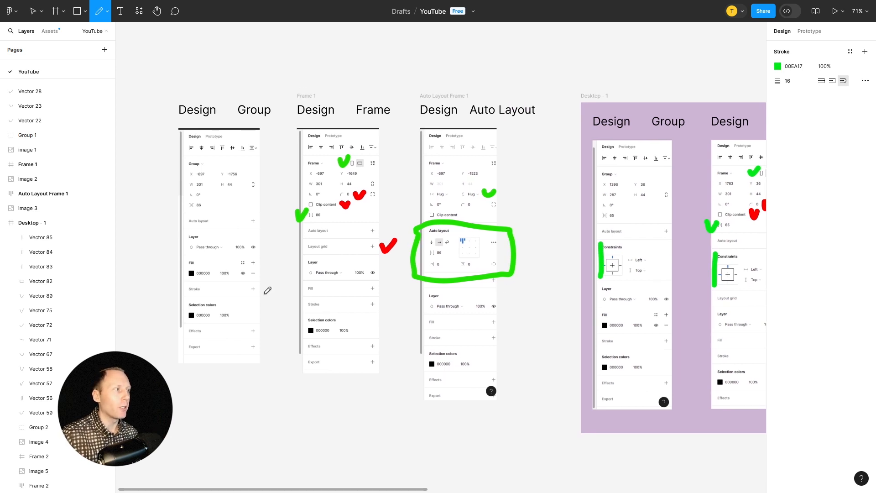
pyautogui.hscroll(10, 546, 282)
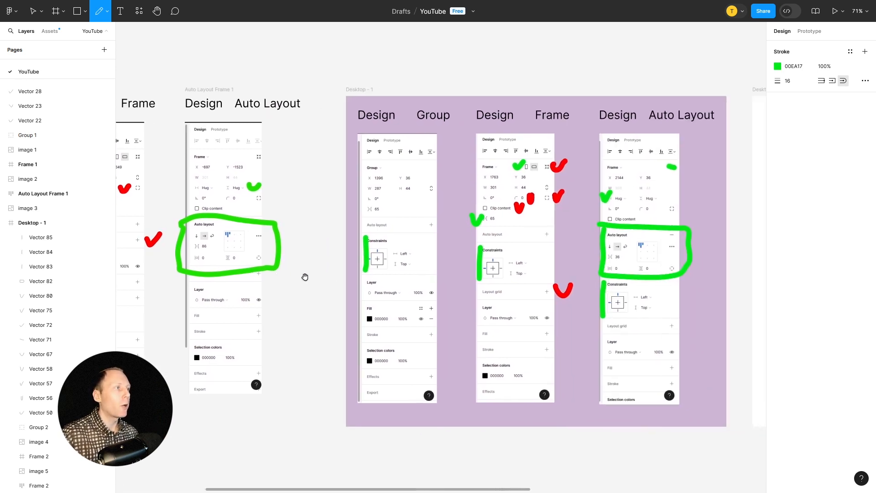
pyautogui.keyDown('ctrl'); pyautogui.scroll(3, 488, 319); pyautogui.keyUp('ctrl')
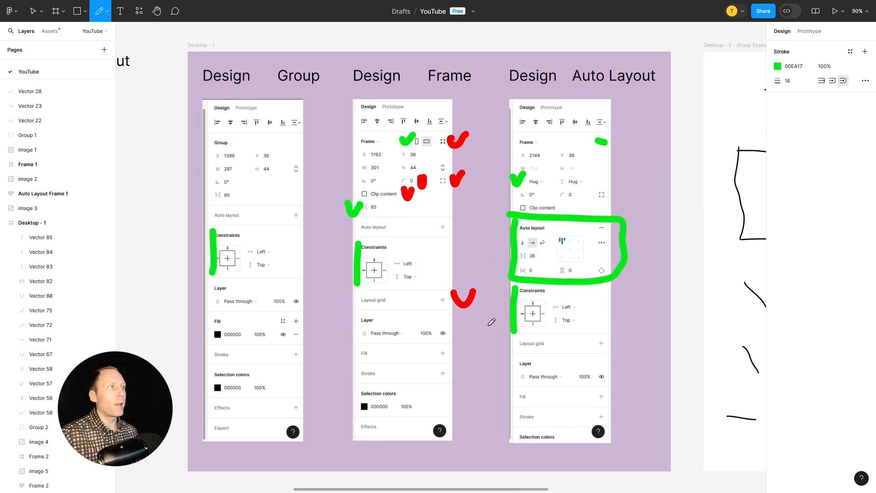
pyautogui.press('v')
pyautogui.click(201, 47)
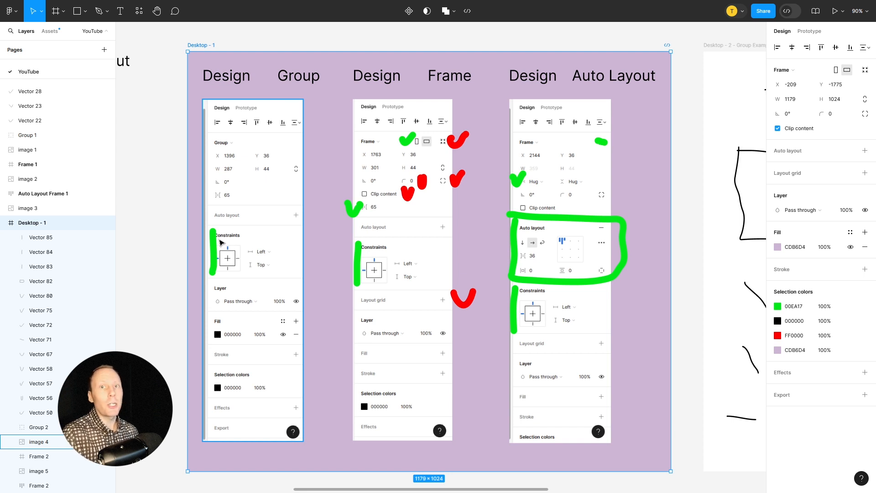
# Delete the three vertical green lines beside the Constraints sections.
pyautogui.click(358, 262)
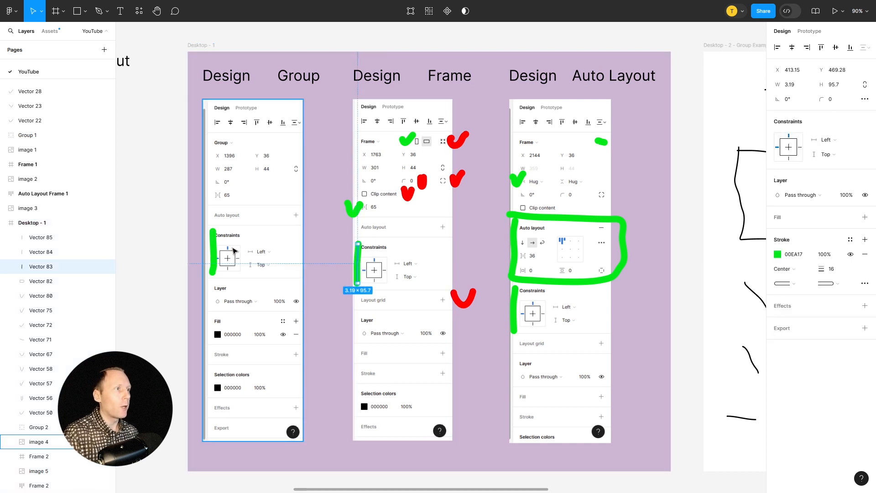
pyautogui.press('Delete')
pyautogui.click(217, 236)
pyautogui.press('Delete')
pyautogui.click(514, 313)
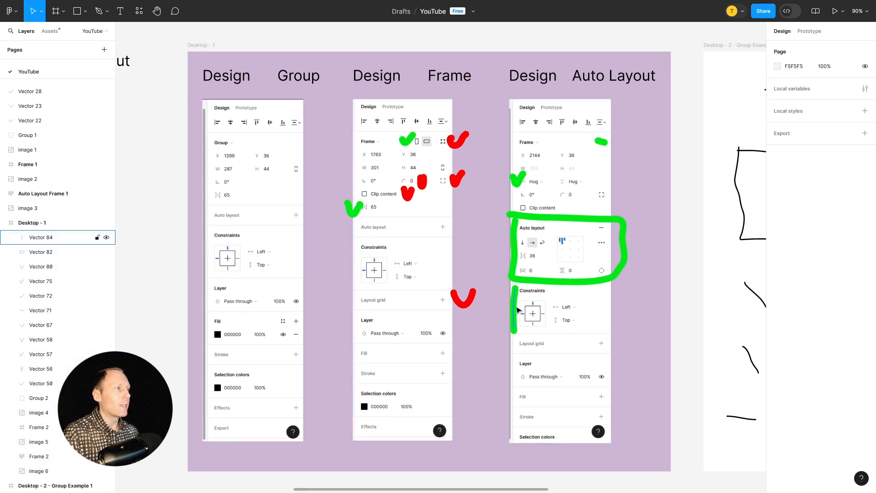
pyautogui.press('Delete')
# Review the standalone and parent-frame comparisons side by side, selecting the group screenshot and the Desktop - 1 frame in turn.
pyautogui.scroll(-5, 514, 313)
pyautogui.hscroll(-4, 408, 336)
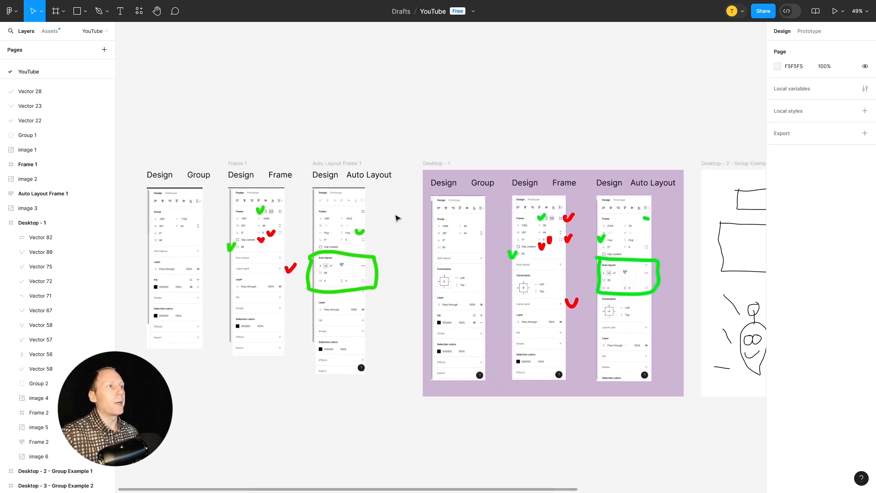
pyautogui.click(436, 200)
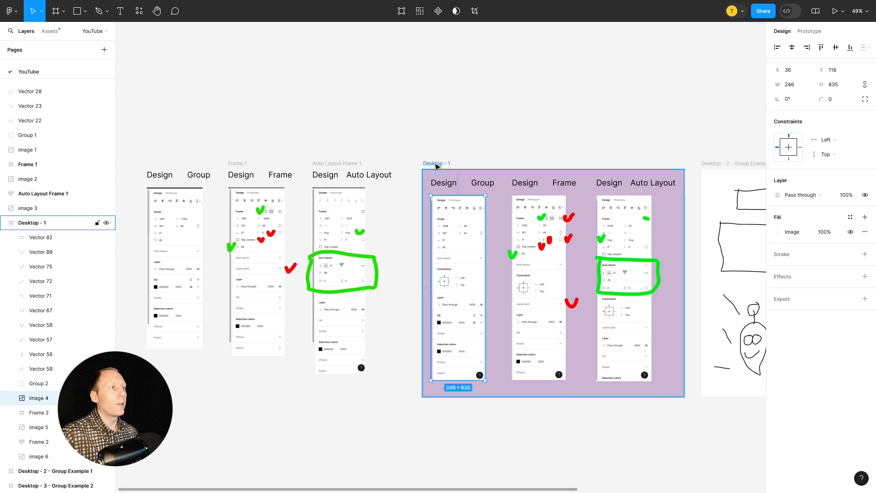
pyautogui.click(436, 166)
pyautogui.click(408, 147)
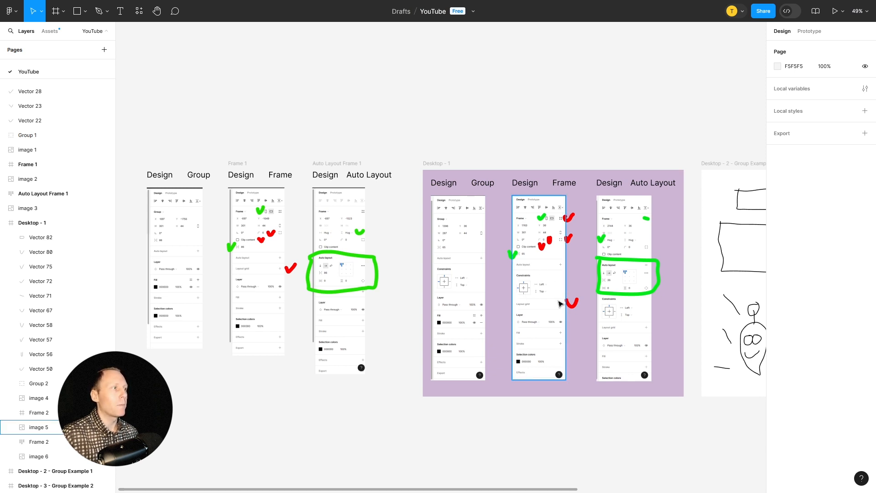
# Select the Desktop - 2 - Group Example 1 frame and expand its layers.
pyautogui.press('n')
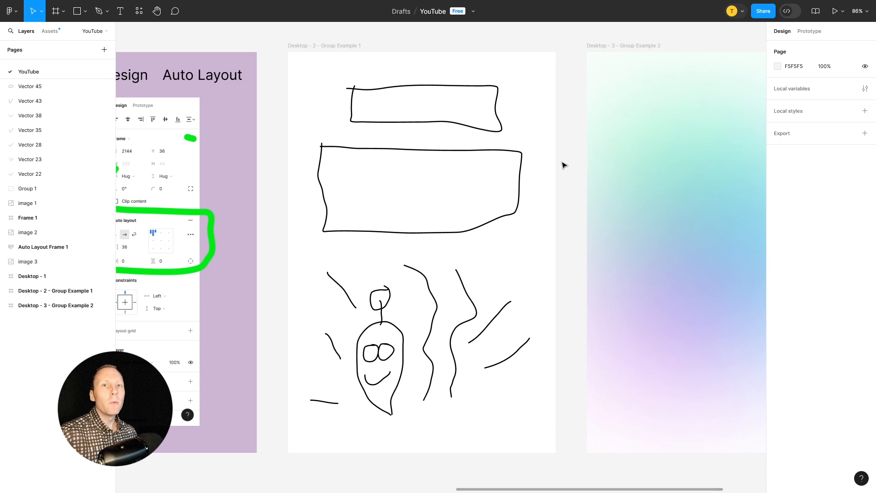
pyautogui.click(309, 46)
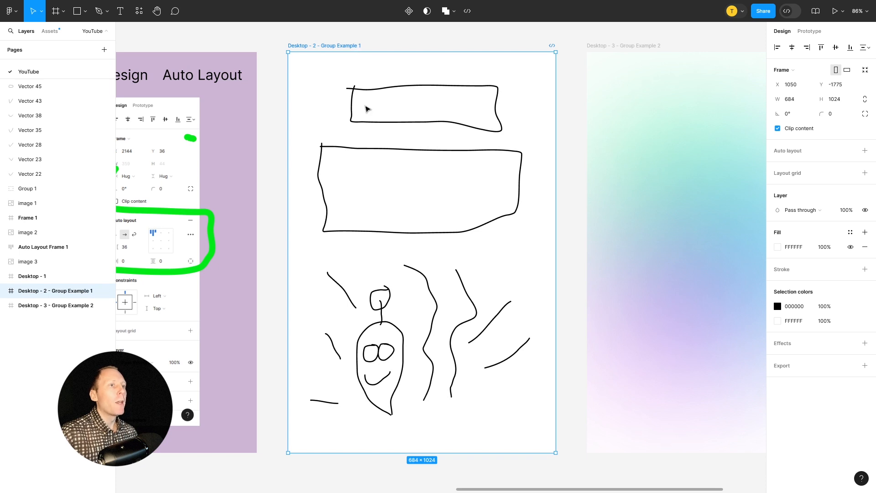
pyautogui.click(3, 291)
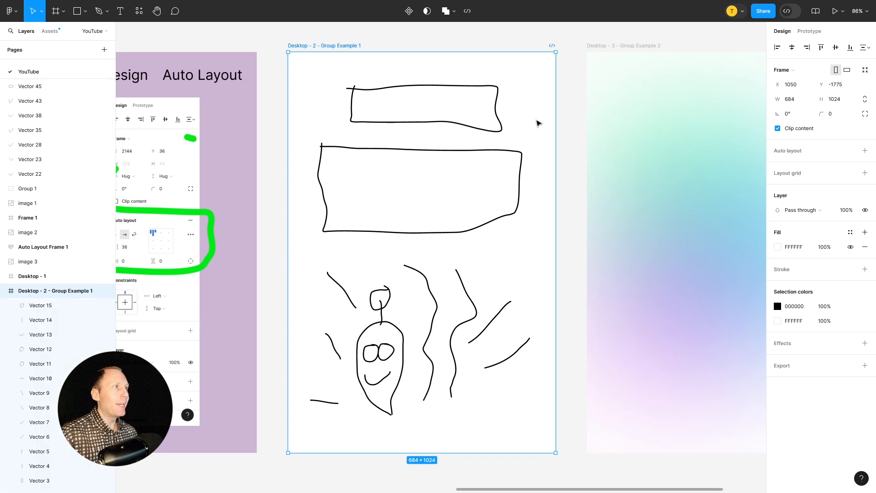
# Inspect the two hand-drawn boxes and the illustration strokes beneath them in Desktop - 2 - Group Example 1 by selecting each.
pyautogui.click(477, 86)
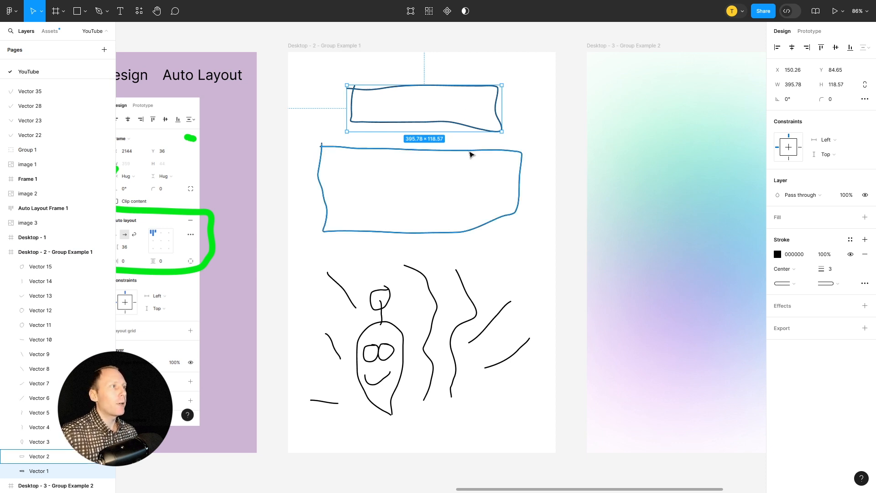
pyautogui.click(467, 153)
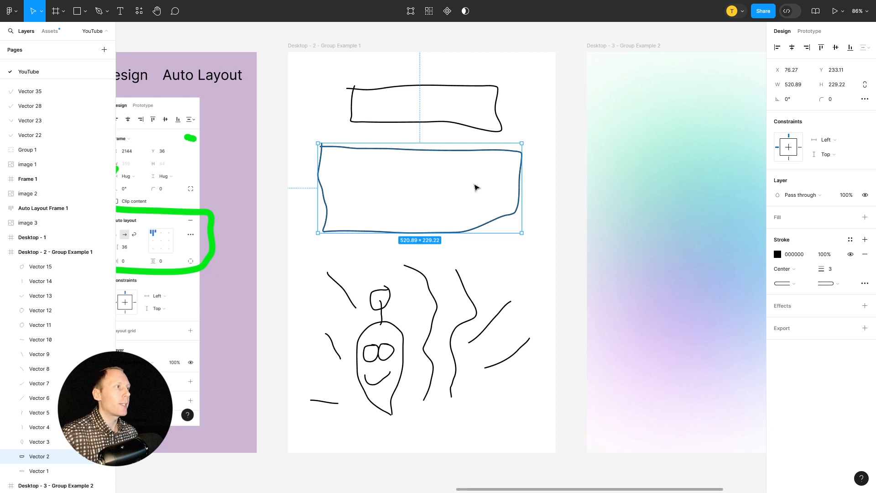
pyautogui.click(523, 261)
pyautogui.moveTo(529, 257); pyautogui.dragTo(316, 416)
pyautogui.click(322, 425)
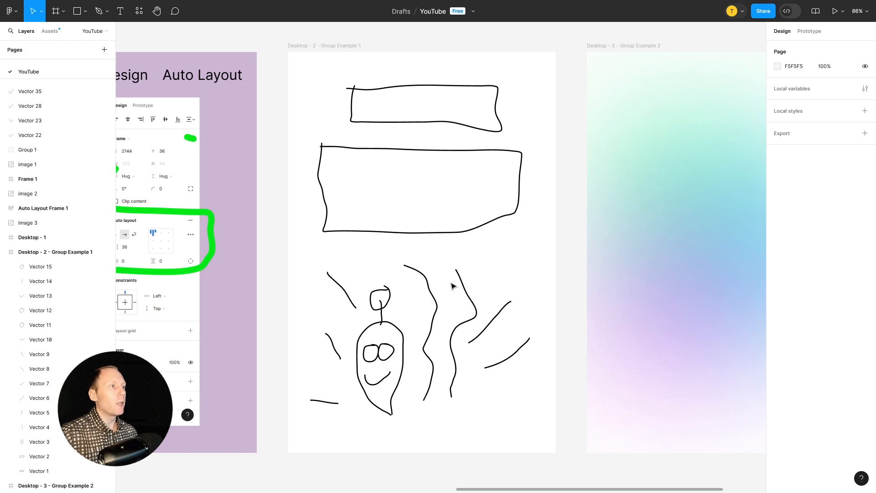
# Try moving the two tall wavy lines up over the boxes one at a time, and undo both moves.
pyautogui.moveTo(437, 306); pyautogui.dragTo(419, 150)
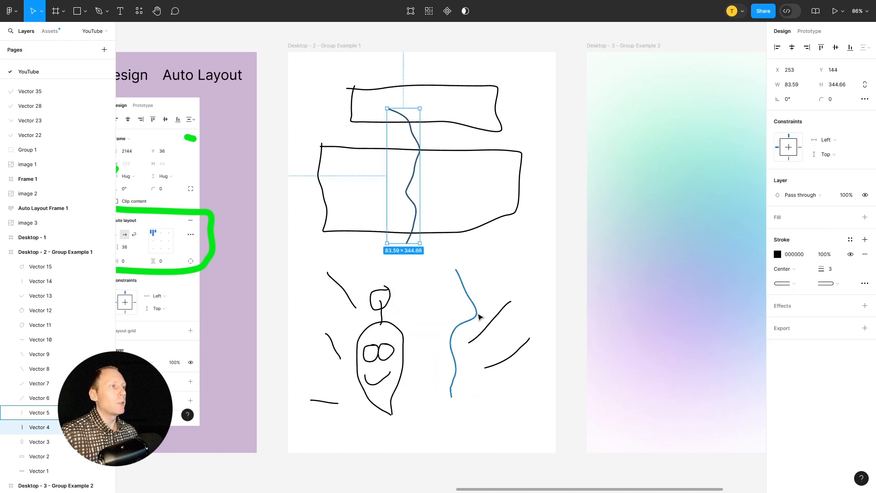
pyautogui.moveTo(476, 315); pyautogui.dragTo(461, 162)
pyautogui.hotkey('ctrl', 'z')
pyautogui.hotkey('ctrl', 'z')
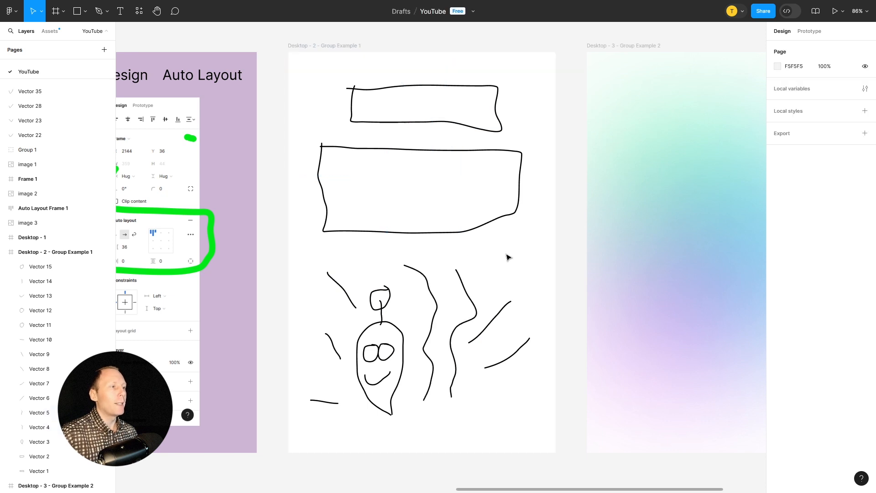
# Select all the illustration strokes below the two boxes, try moving them up together, and undo the move.
pyautogui.moveTo(537, 251)
pyautogui.mouseDown()
pyautogui.moveTo(331, 422)
pyautogui.moveTo(313, 420)
pyautogui.mouseUp()
pyautogui.moveTo(383, 310)
pyautogui.mouseDown()
pyautogui.moveTo(395, 274)
pyautogui.moveTo(378, 192)
pyautogui.mouseUp()
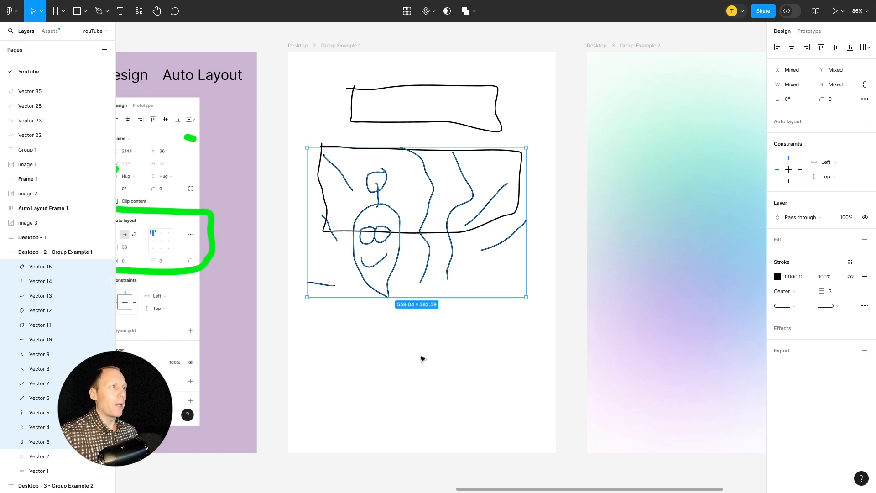
pyautogui.click(508, 368)
pyautogui.hotkey('ctrl', 'z')
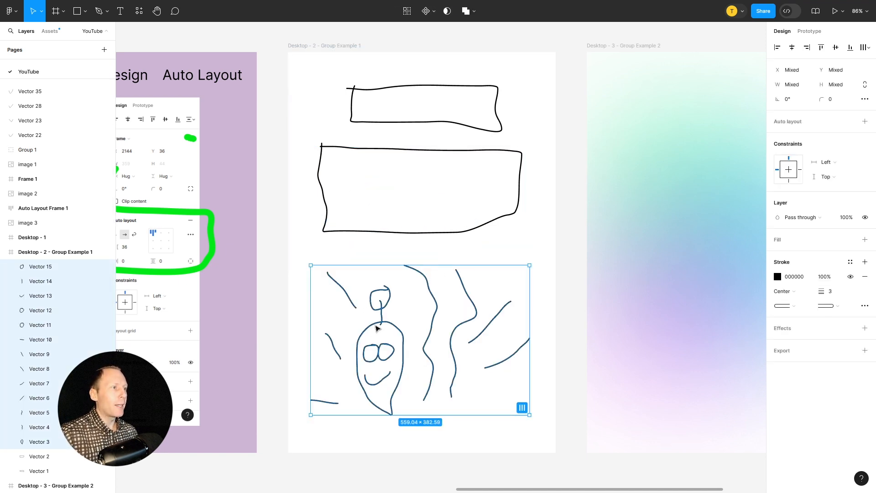
# Group the selected illustration strokes and check the group's contents in the layer list.
pyautogui.rightClick(383, 324)
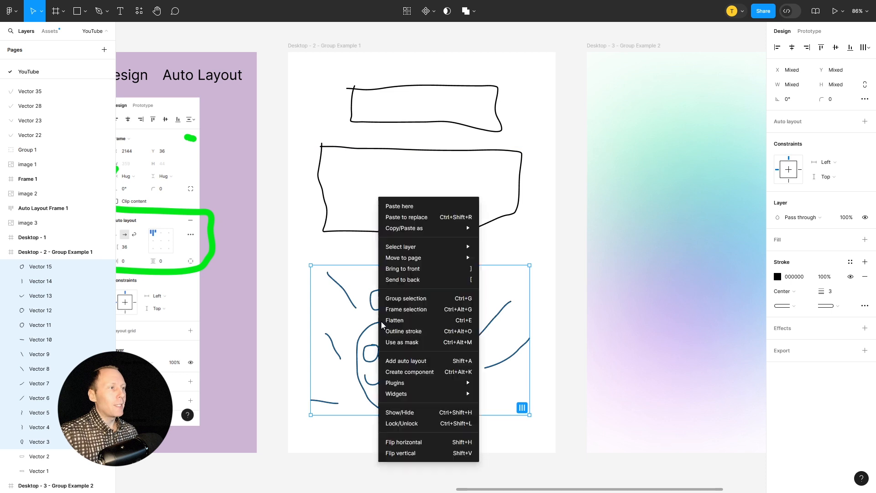
pyautogui.click(416, 299)
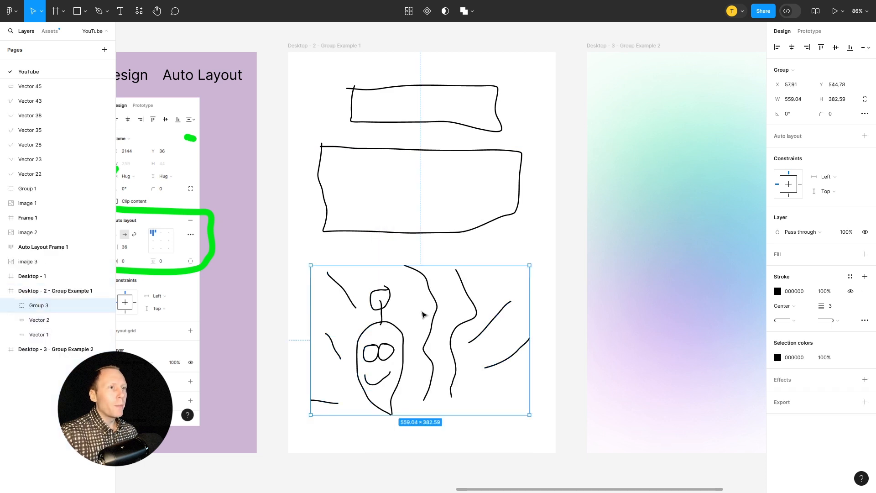
pyautogui.click(10, 305)
pyautogui.click(10, 305)
pyautogui.moveTo(475, 292)
pyautogui.mouseDown()
pyautogui.moveTo(365, 218)
pyautogui.moveTo(426, 146)
pyautogui.moveTo(456, 164)
pyautogui.moveTo(476, 293)
pyautogui.mouseUp()
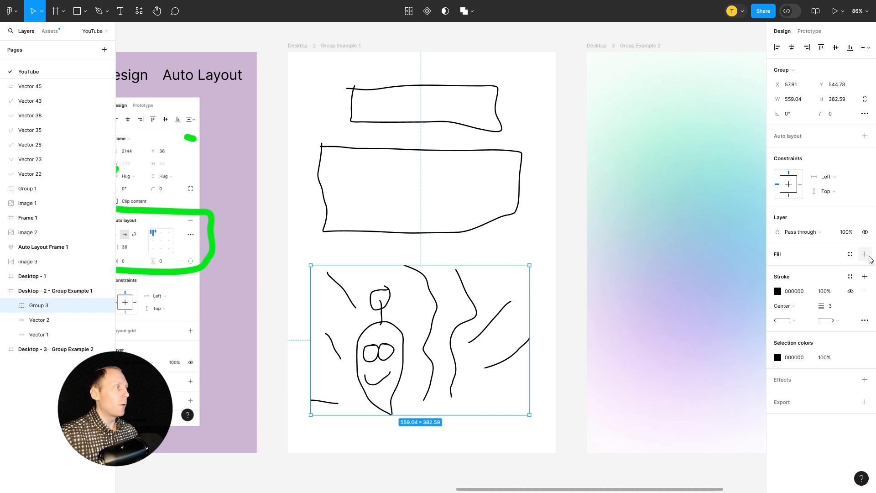
# Try a red FF0000 fill on the illustration group, remove the fill, and clear the selection.
pyautogui.click(864, 254)
pyautogui.click(777, 272)
pyautogui.write('FF0000')
pyautogui.press('Return')
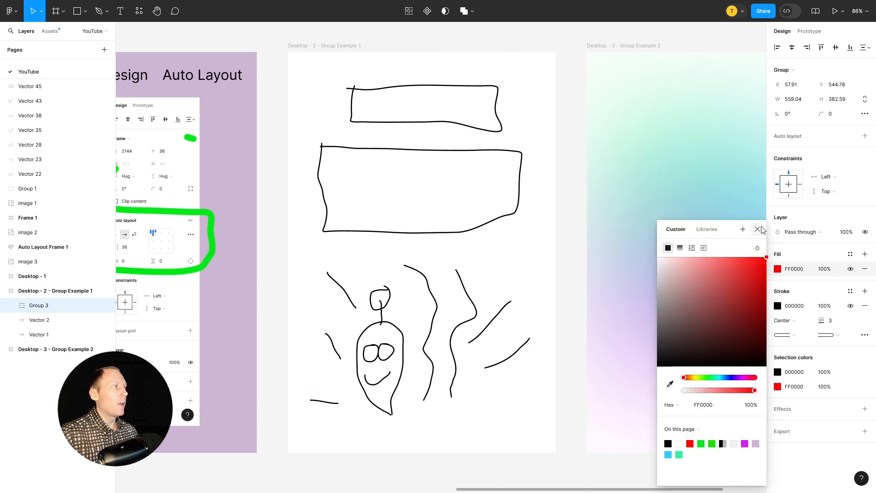
pyautogui.click(757, 229)
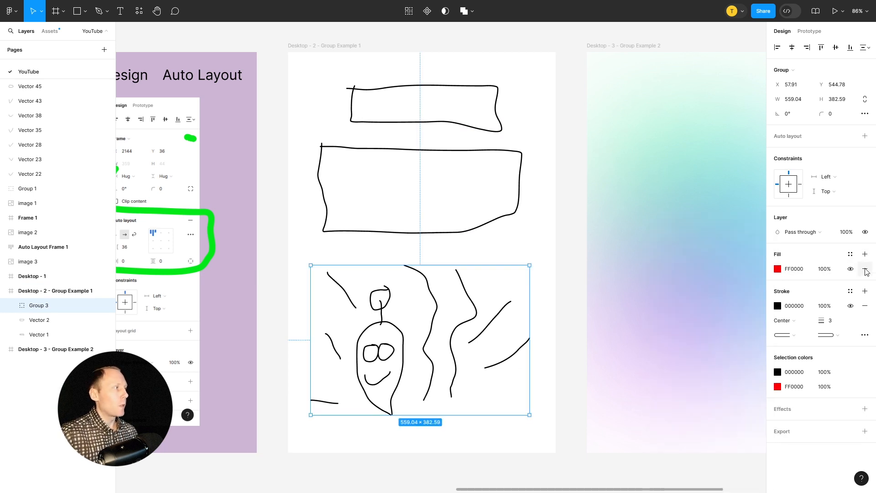
pyautogui.click(777, 269)
pyautogui.click(757, 229)
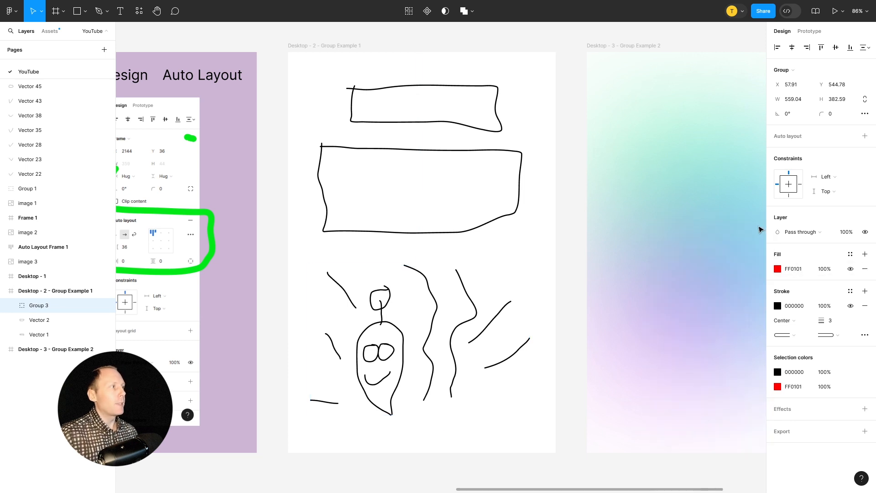
pyautogui.click(865, 269)
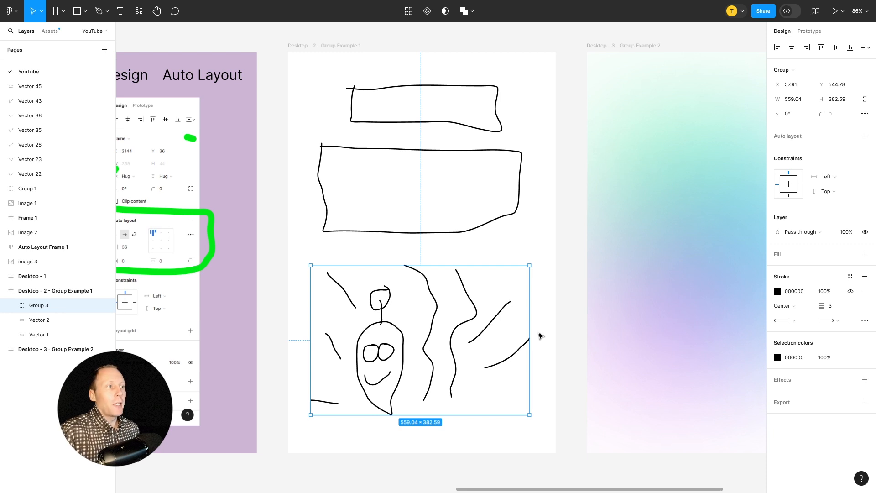
pyautogui.click(567, 305)
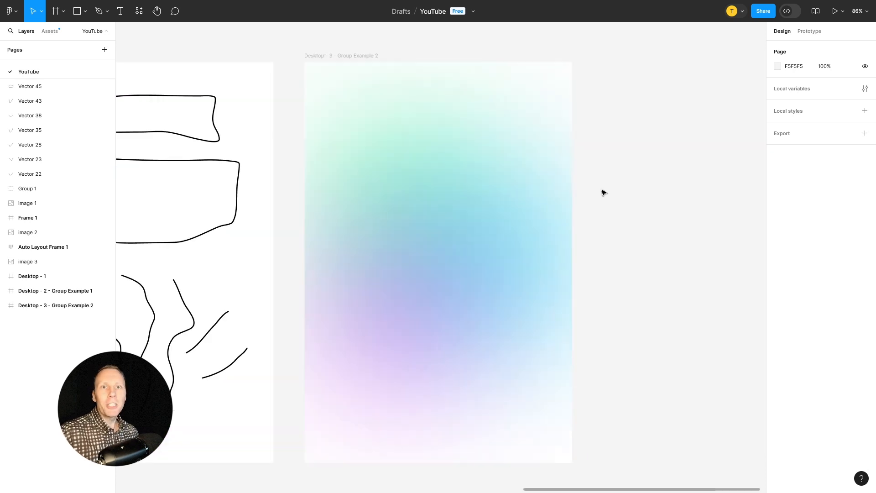
# Expand the Desktop - 3 - Group Example 2 frame's layers and inspect its Star 1, Ellipse 1 and Rectangle 1 shapes.
pyautogui.click(331, 56)
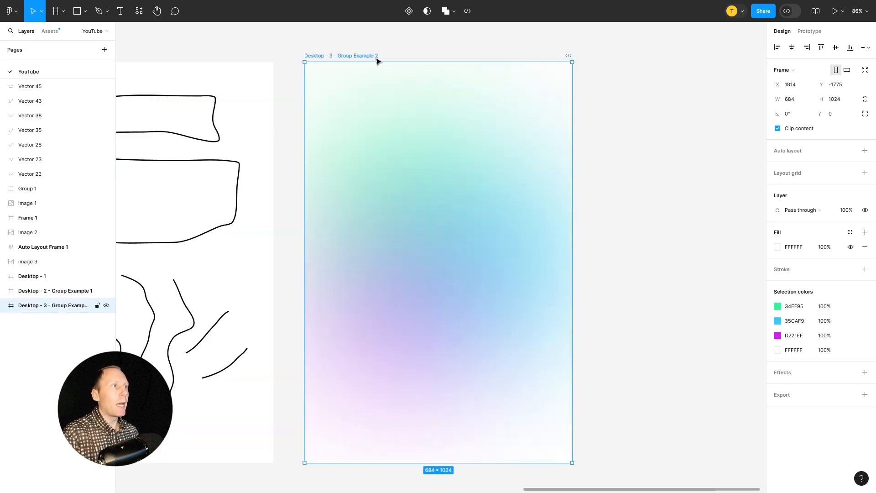
pyautogui.click(4, 306)
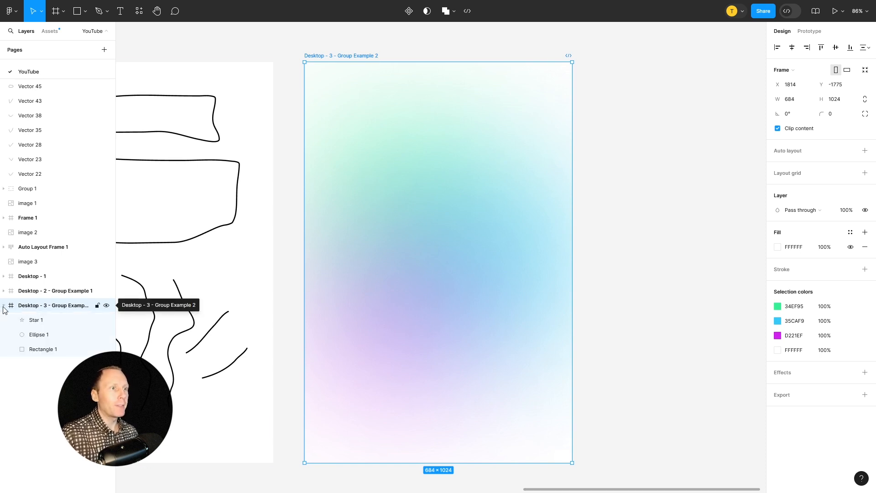
pyautogui.click(39, 324)
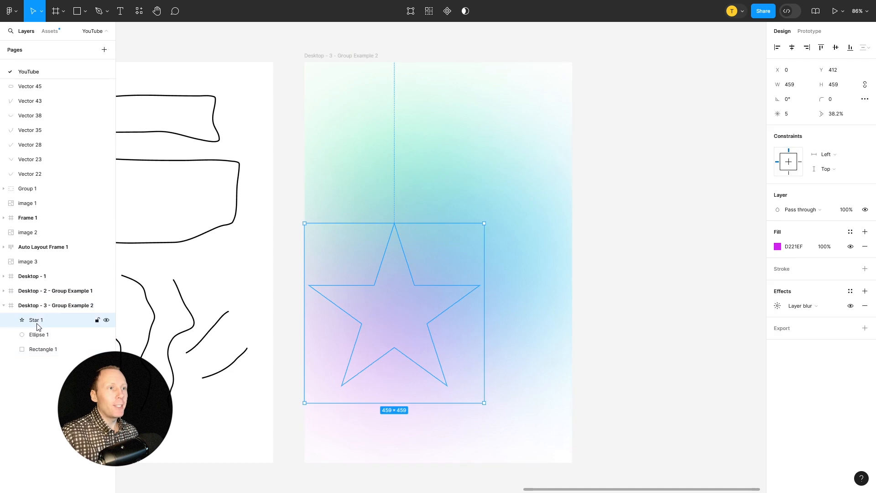
pyautogui.click(42, 336)
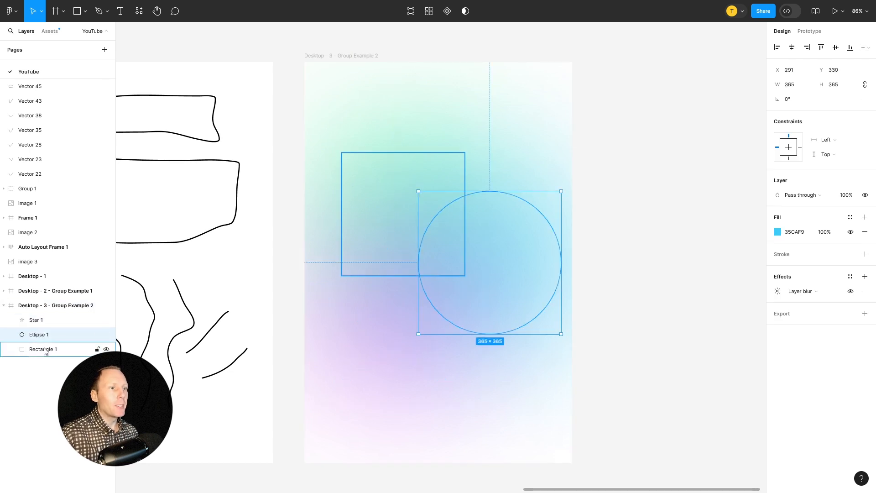
pyautogui.click(44, 349)
# Set Star 1's layer blur to 0 to reveal its shape, restore the blur to 400, and deselect it.
pyautogui.click(37, 322)
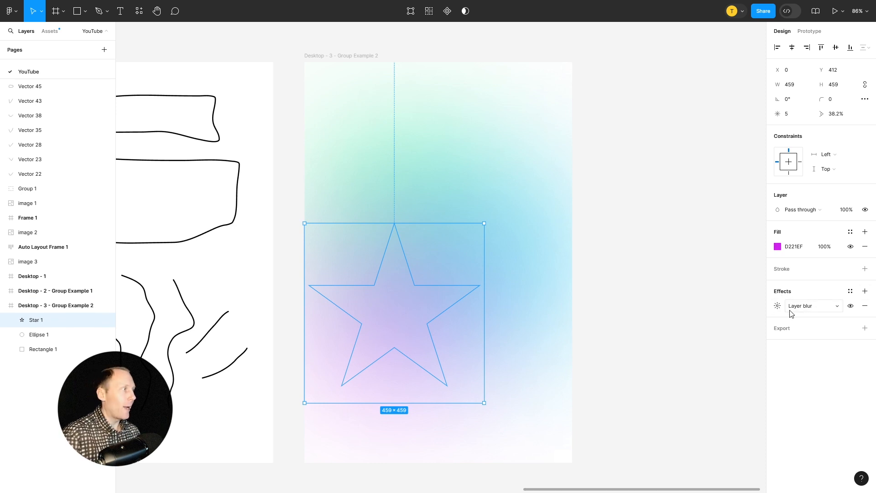
pyautogui.click(777, 305)
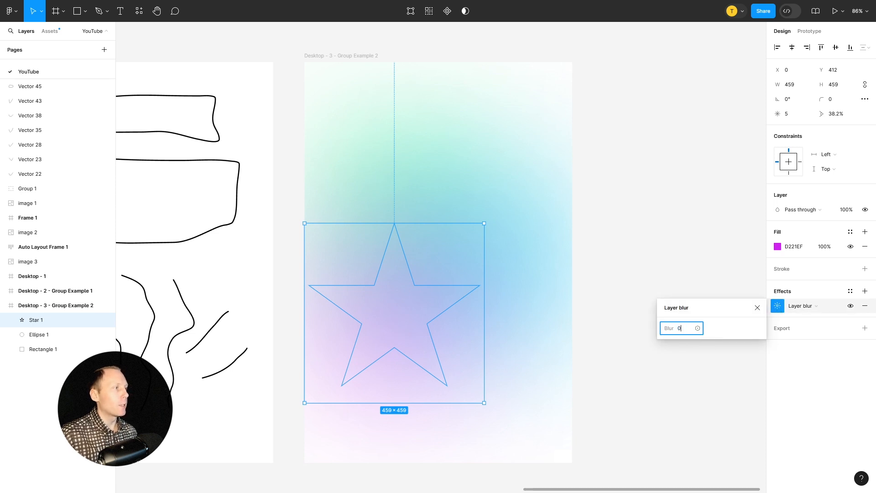
pyautogui.write('0')
pyautogui.press('Return')
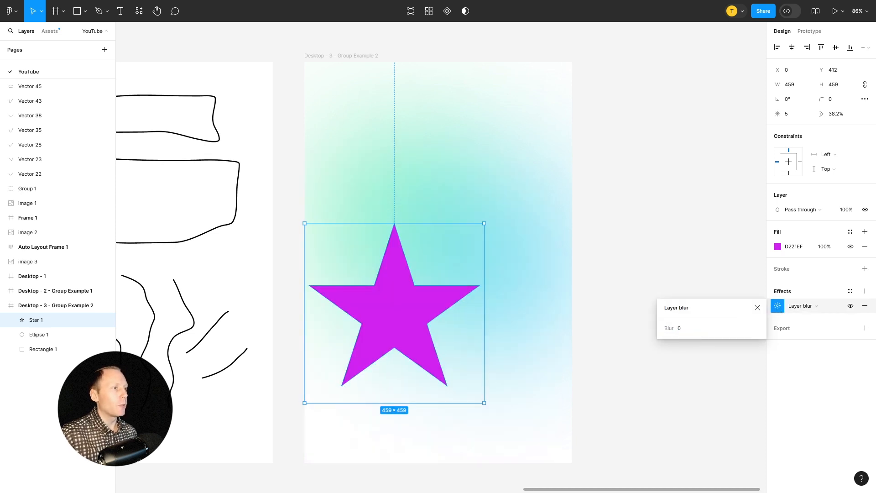
pyautogui.click(679, 328)
pyautogui.write('400')
pyautogui.press('Return')
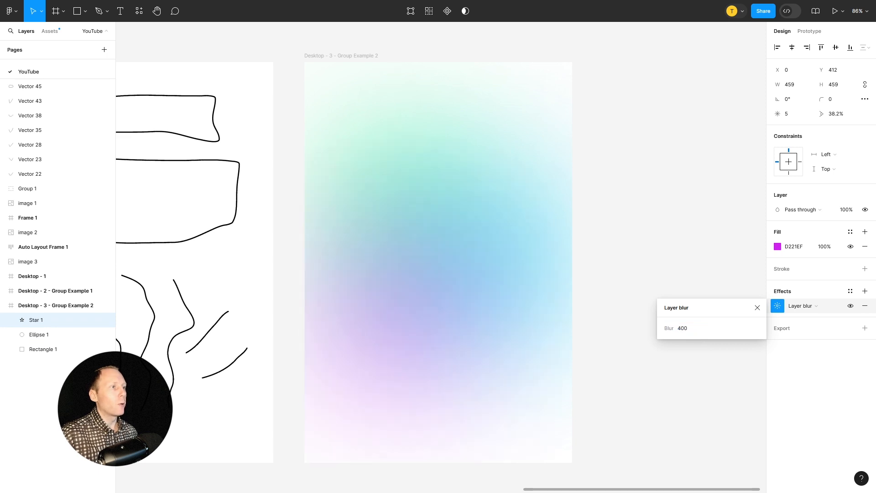
pyautogui.click(610, 295)
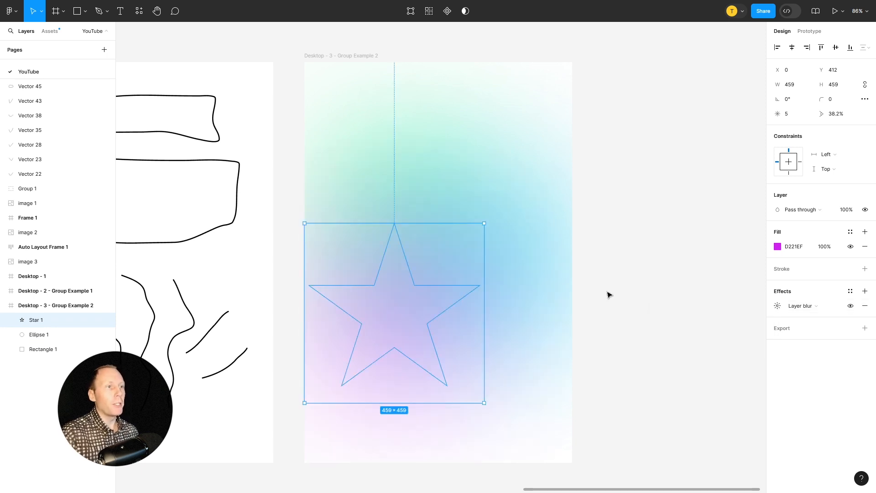
pyautogui.click(610, 295)
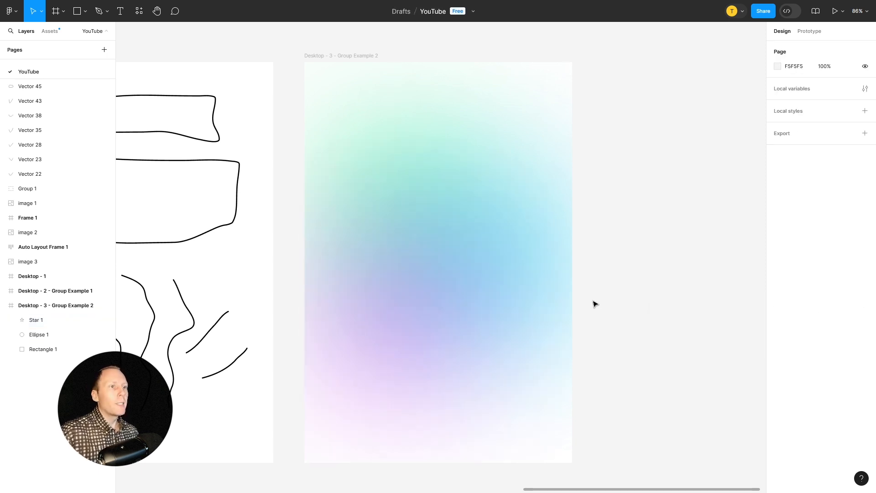
# Check the layer blur settings of Ellipse 1.
pyautogui.click(36, 336)
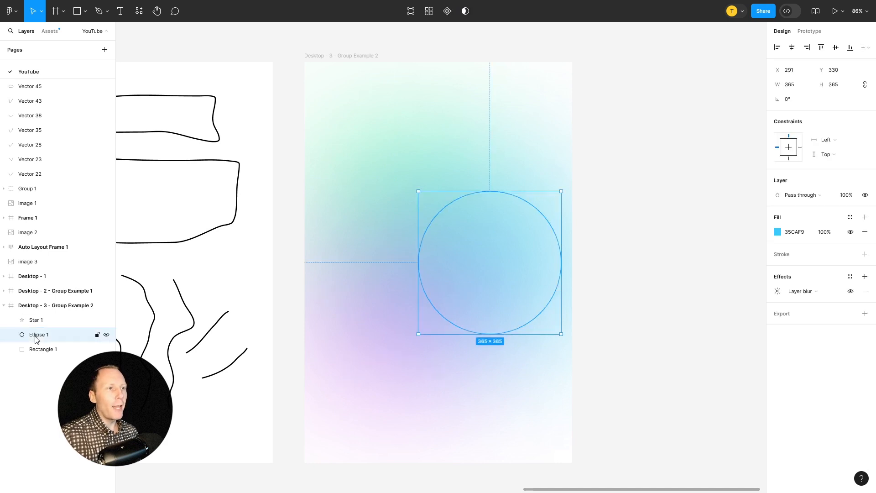
pyautogui.click(777, 291)
pyautogui.click(757, 293)
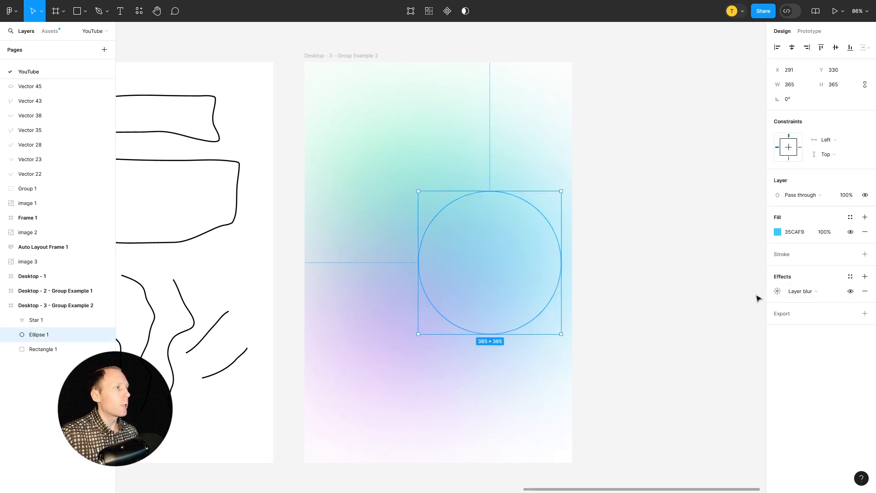
# Set Rectangle 1's layer blur to 0 to reveal its shape, restore the blur to 400, and deselect it.
pyautogui.click(42, 349)
pyautogui.click(778, 292)
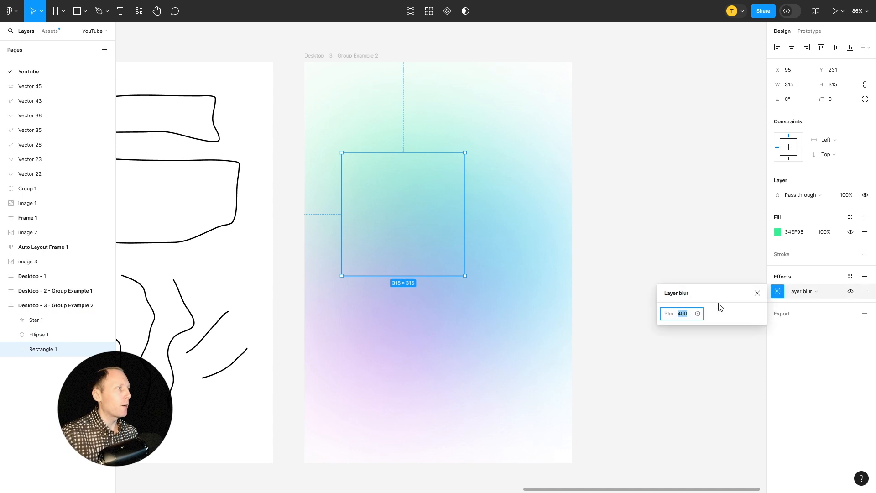
pyautogui.write('0')
pyautogui.press('Return')
pyautogui.click(683, 314)
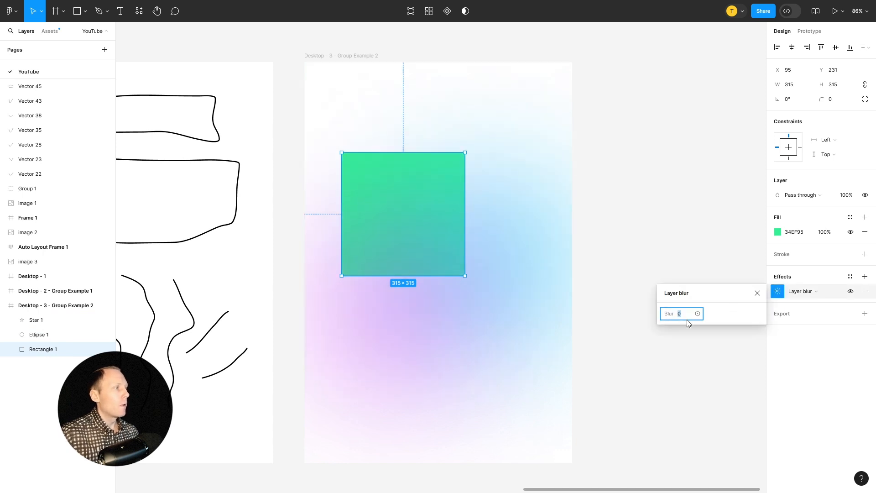
pyautogui.write('400')
pyautogui.press('Return')
pyautogui.click(757, 292)
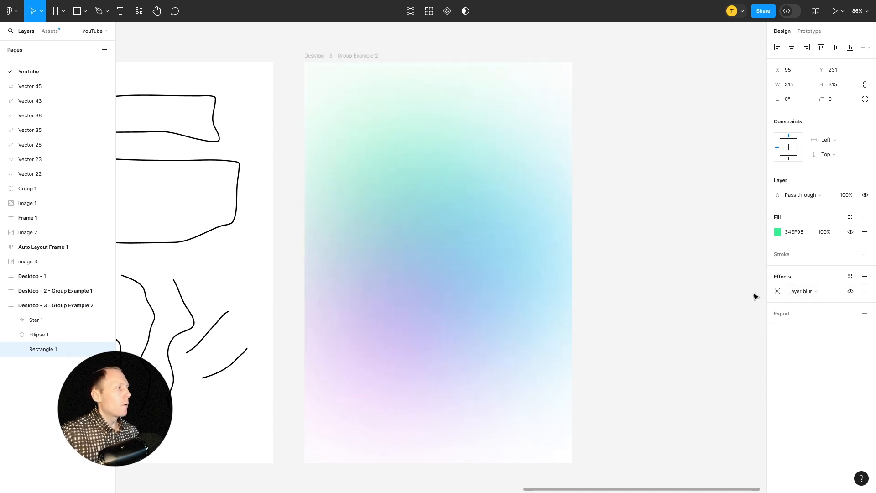
pyautogui.click(596, 237)
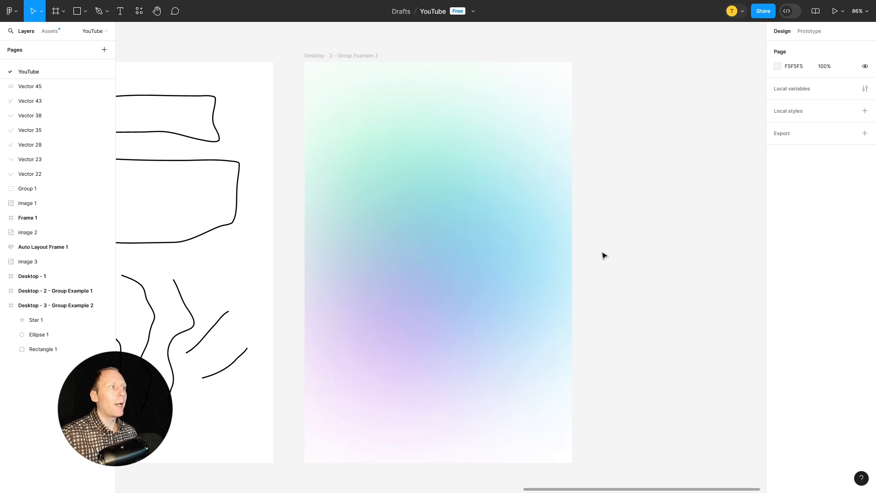
# Group Star 1, Ellipse 1 and Rectangle 1 inside the Desktop - 3 - Group Example 2 frame.
pyautogui.click(47, 320)
pyautogui.keyDown('shift'); pyautogui.click(51, 349); pyautogui.keyUp('shift')
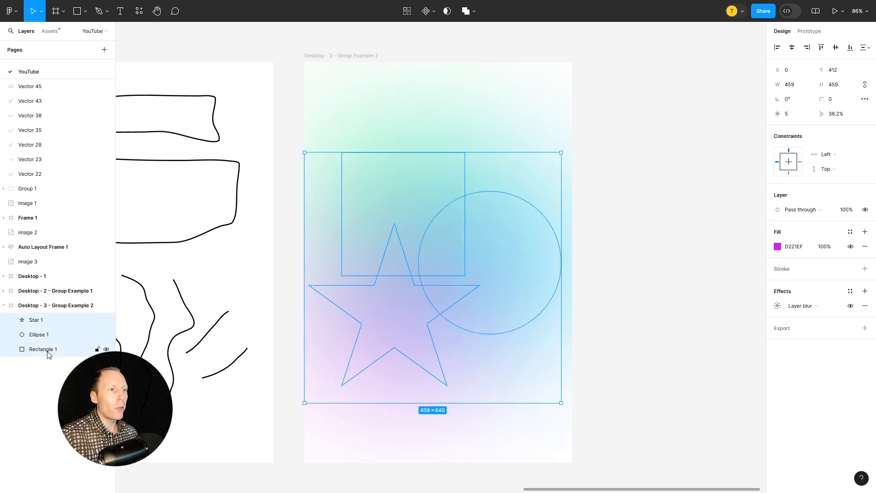
pyautogui.rightClick(33, 320)
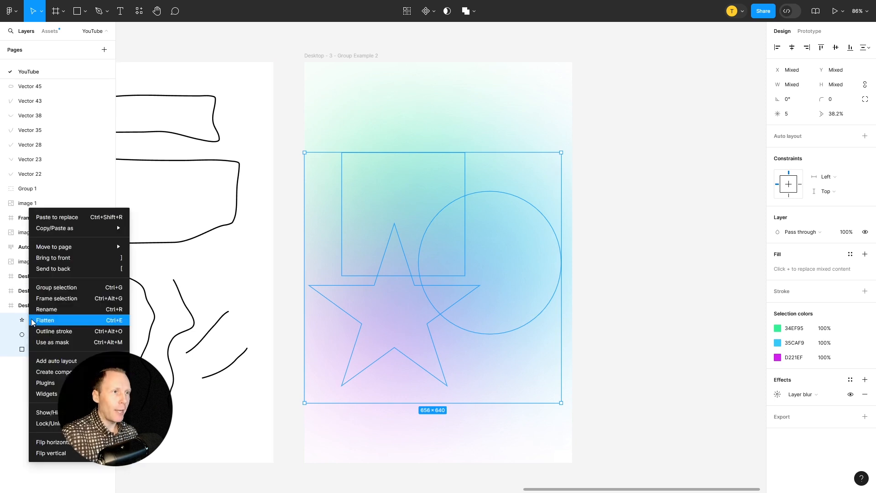
pyautogui.click(53, 289)
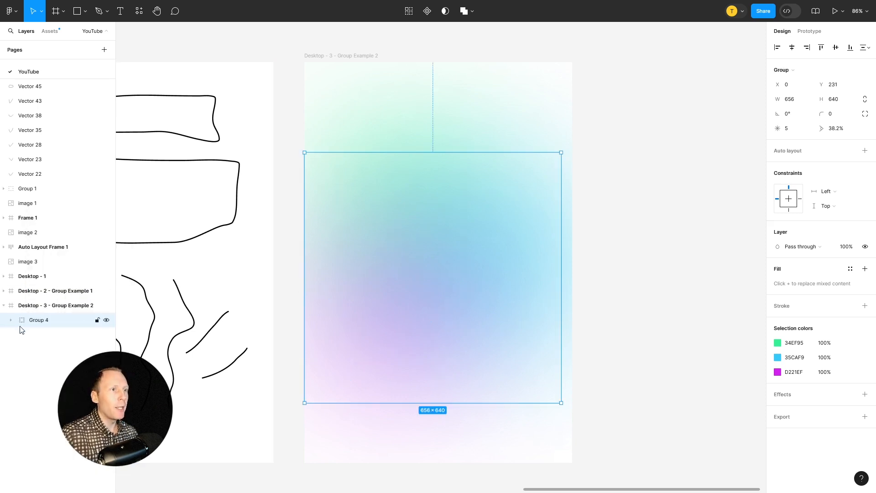
# Duplicate Group 4 twice inside the Desktop - 3 - Group Example 2 frame, offsetting each copy diagonally downward.
pyautogui.moveTo(460, 251); pyautogui.dragTo(504, 301)
pyautogui.hotkey('ctrl', 'd')
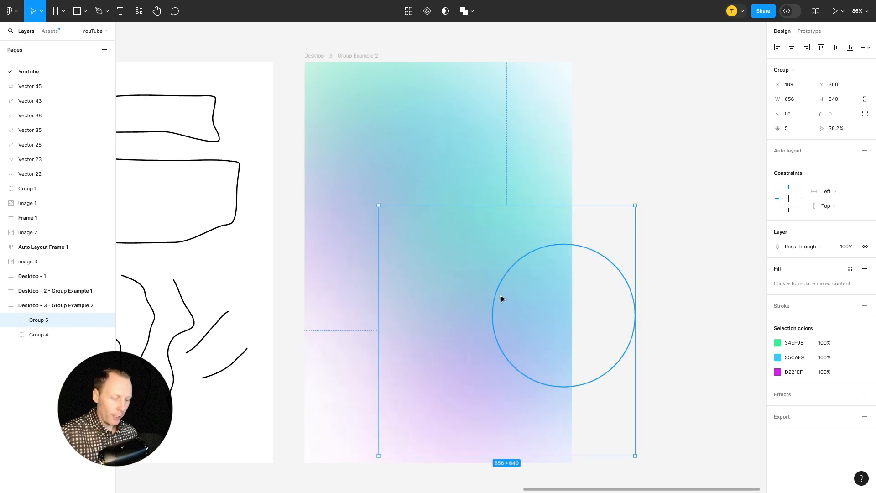
pyautogui.hotkey('ctrl', 'd')
pyautogui.scroll(1, 582, 195)
pyautogui.scroll(-1, 574, 205)
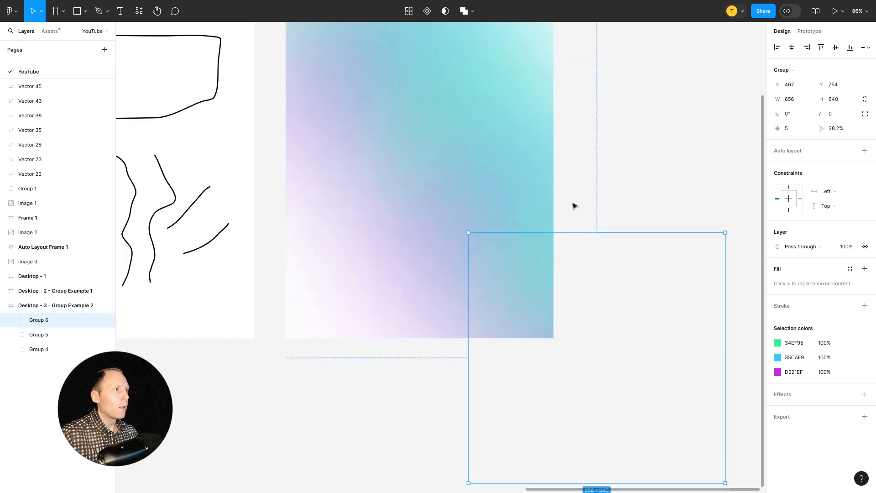
# Spread the three gradient groups over different areas of the Desktop - 3 - Group Example 2 frame to vary the blended background.
pyautogui.scroll(-5, 570, 198)
pyautogui.moveTo(639, 104); pyautogui.dragTo(614, 167)
pyautogui.moveTo(573, 364); pyautogui.dragTo(449, 306)
pyautogui.click(29, 349)
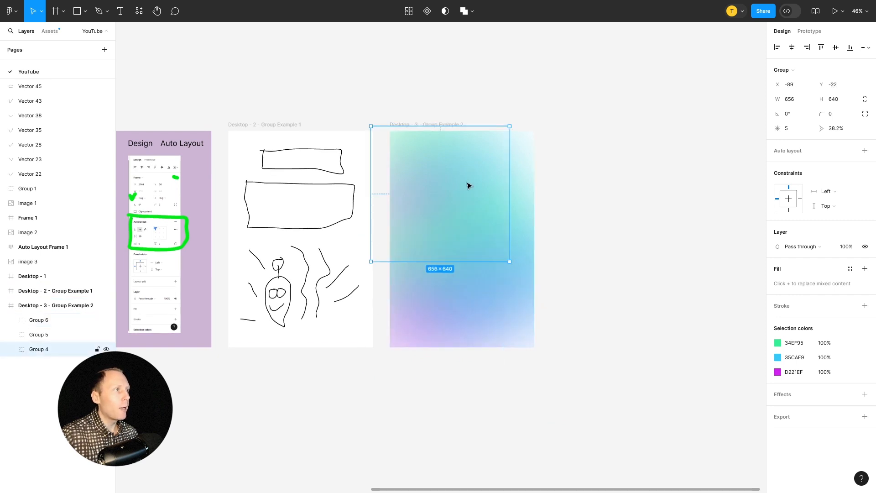
pyautogui.click(16, 339)
pyautogui.moveTo(497, 266); pyautogui.dragTo(434, 259)
# Delete the duplicated gradient groups Group 6 and Group 5.
pyautogui.click(34, 320)
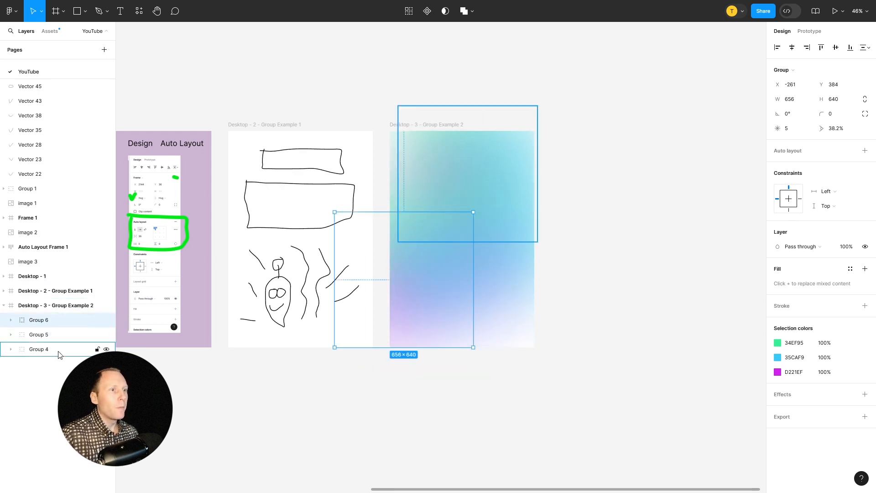
pyautogui.press('Delete')
pyautogui.click(39, 320)
pyautogui.press('Delete')
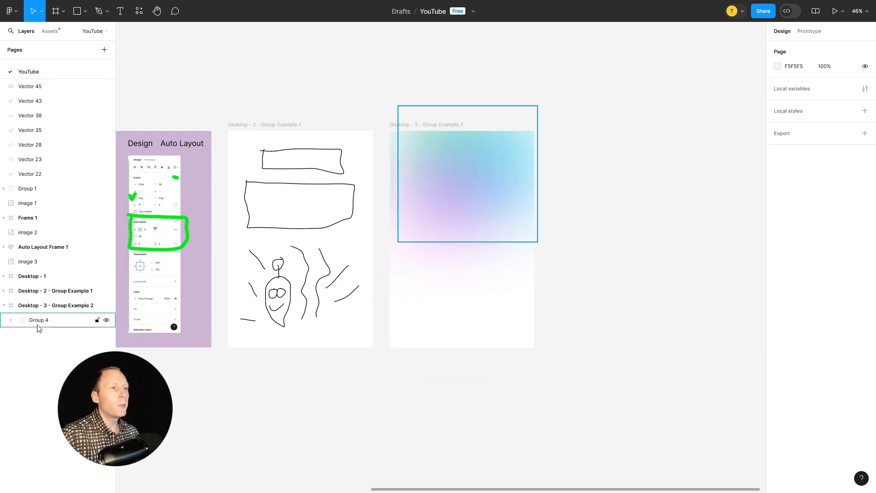
# Move Group 4 to about X 14, Y 192 so it sits centrally in the Desktop - 3 - Group Example 2 frame.
pyautogui.click(40, 320)
pyautogui.moveTo(453, 172); pyautogui.dragTo(453, 250)
pyautogui.scroll(3, 530, 203)
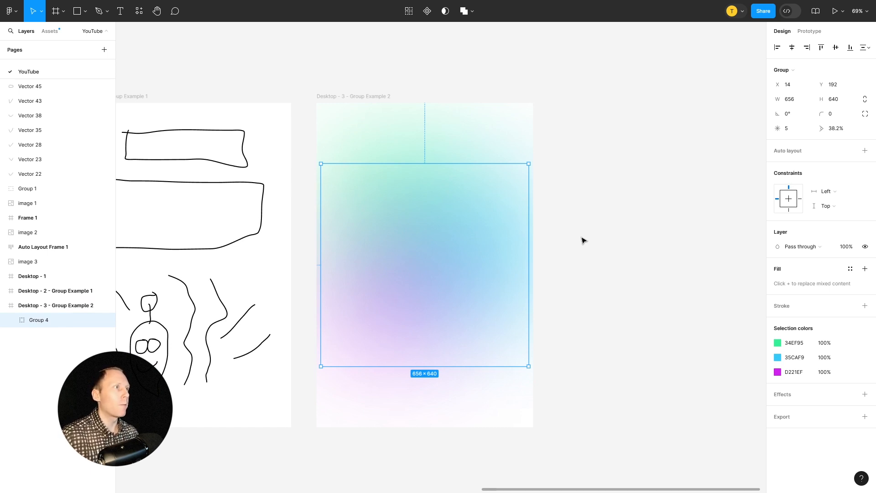
# Turn off Clip content on the Desktop - 3 - Group Example 2 frame to compare the blur overflow, turn it back on, and deselect the frame.
pyautogui.click(375, 96)
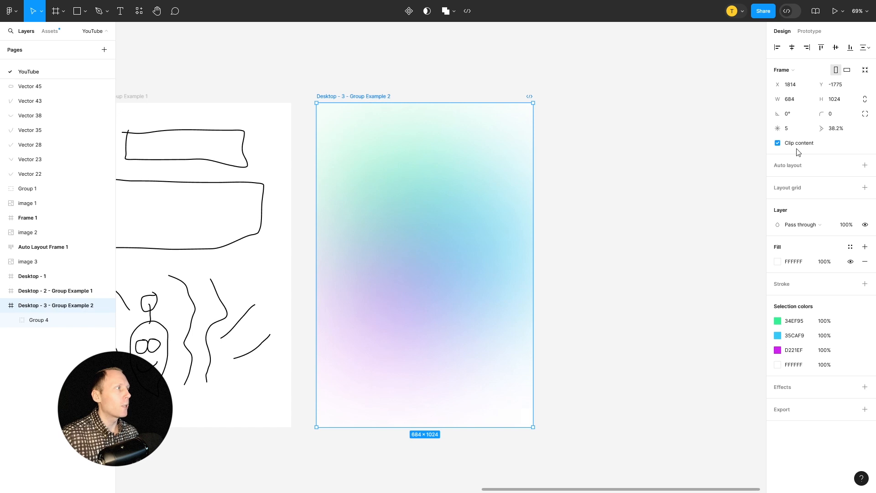
pyautogui.click(777, 143)
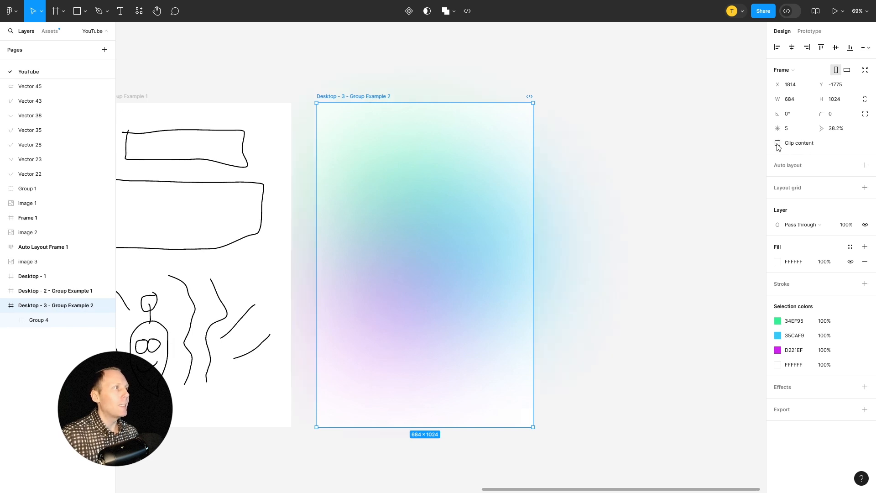
pyautogui.click(556, 239)
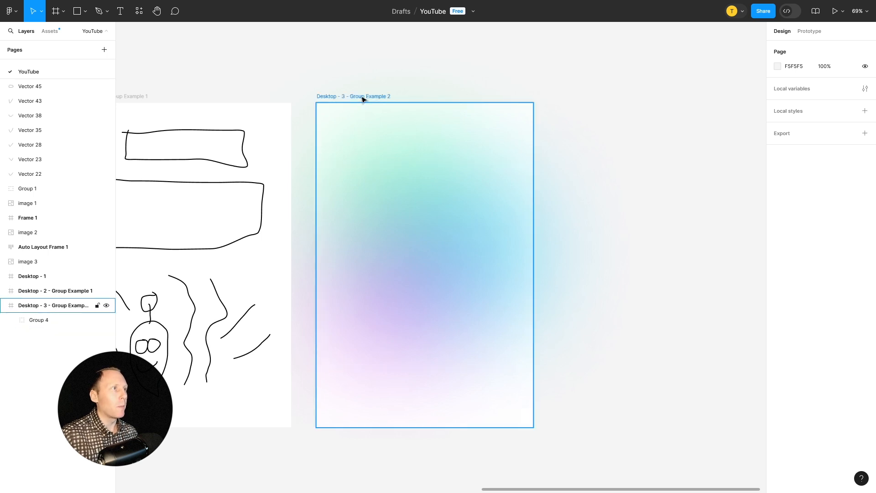
pyautogui.click(363, 99)
pyautogui.click(778, 143)
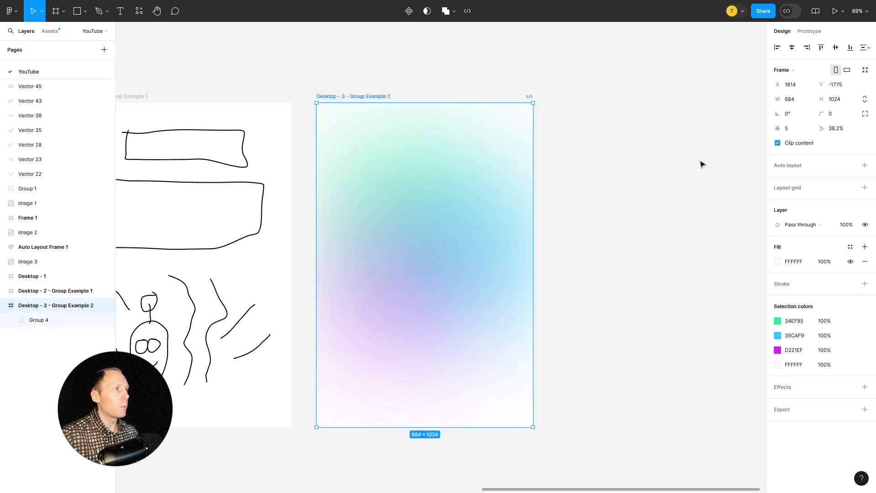
pyautogui.click(662, 214)
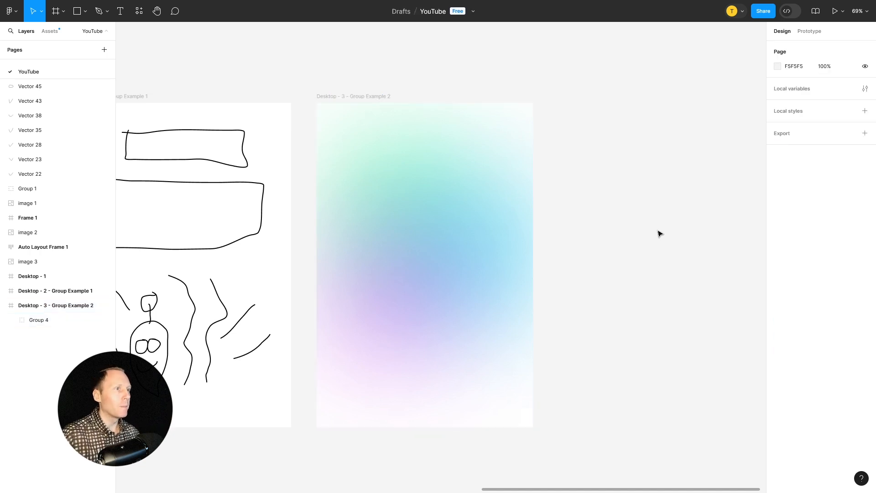
# Take Star 1, Ellipse 1 and Rectangle 1 out of Group 4 so they sit directly in the Desktop - 3 - Group Example 2 frame.
pyautogui.click(10, 320)
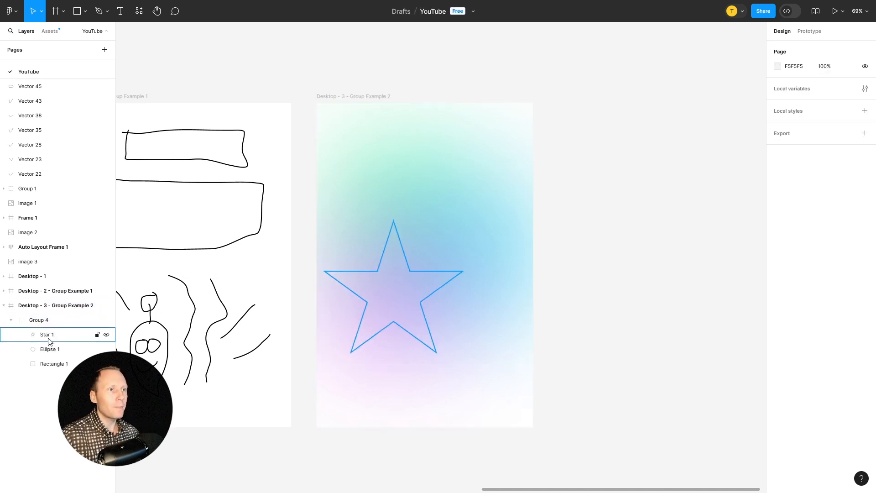
pyautogui.click(47, 334)
pyautogui.keyDown('shift'); pyautogui.click(54, 363); pyautogui.keyUp('shift')
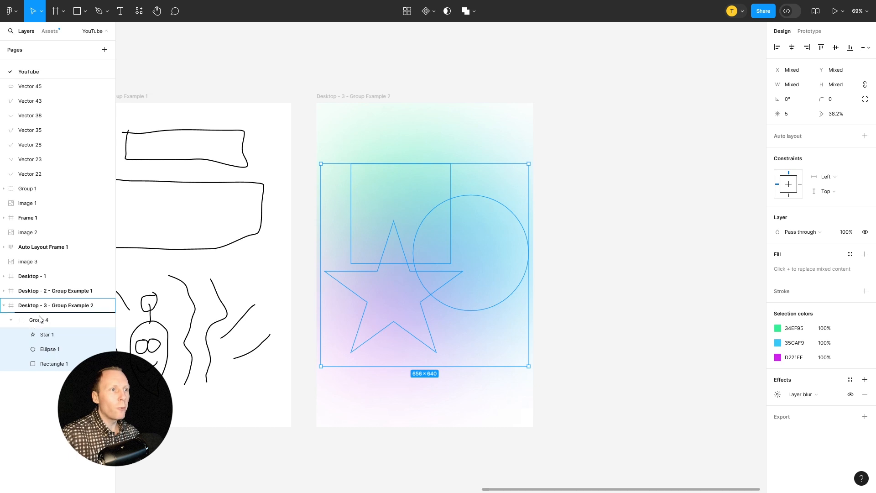
pyautogui.hotkey('ctrl', 'shift', 'g')
# Select the ungrouped gradient shapes individually to inspect them in the frame, and clear the selection.
pyautogui.click(39, 353)
pyautogui.click(30, 324)
pyautogui.click(32, 335)
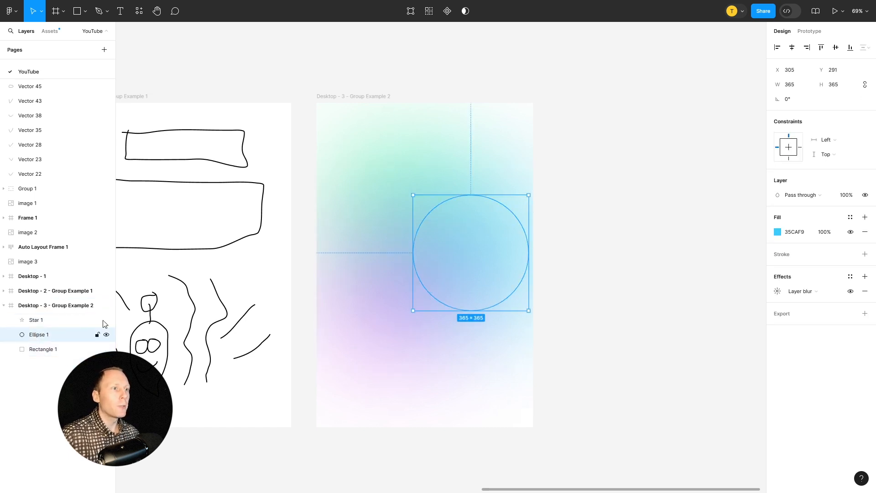
pyautogui.click(589, 213)
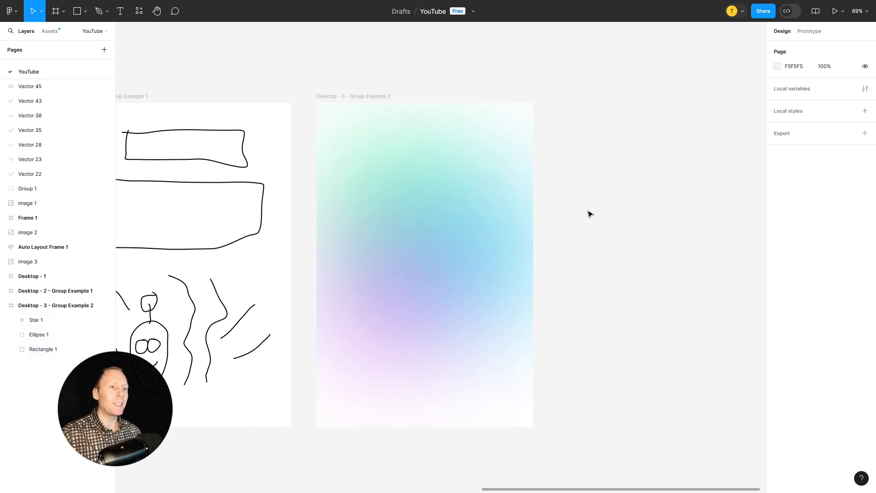